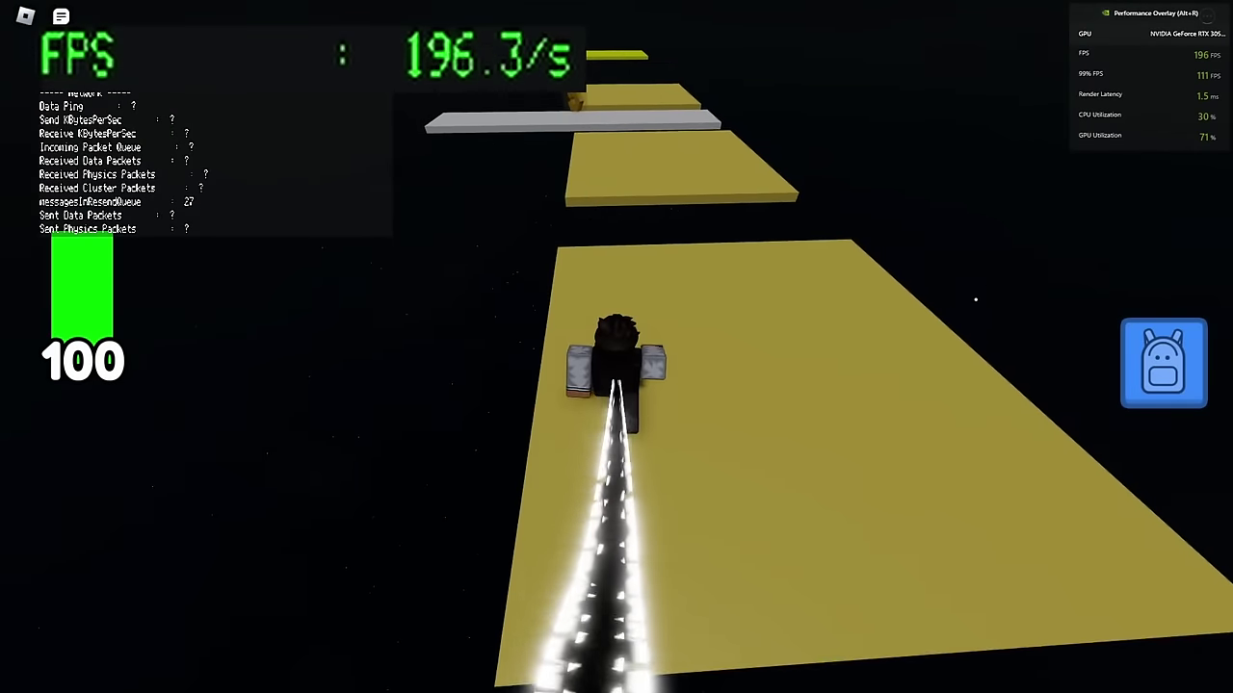
{"action": "key", "text": "w"}
{"action": "key", "text": "space"}
{"action": "key", "text": "space"}
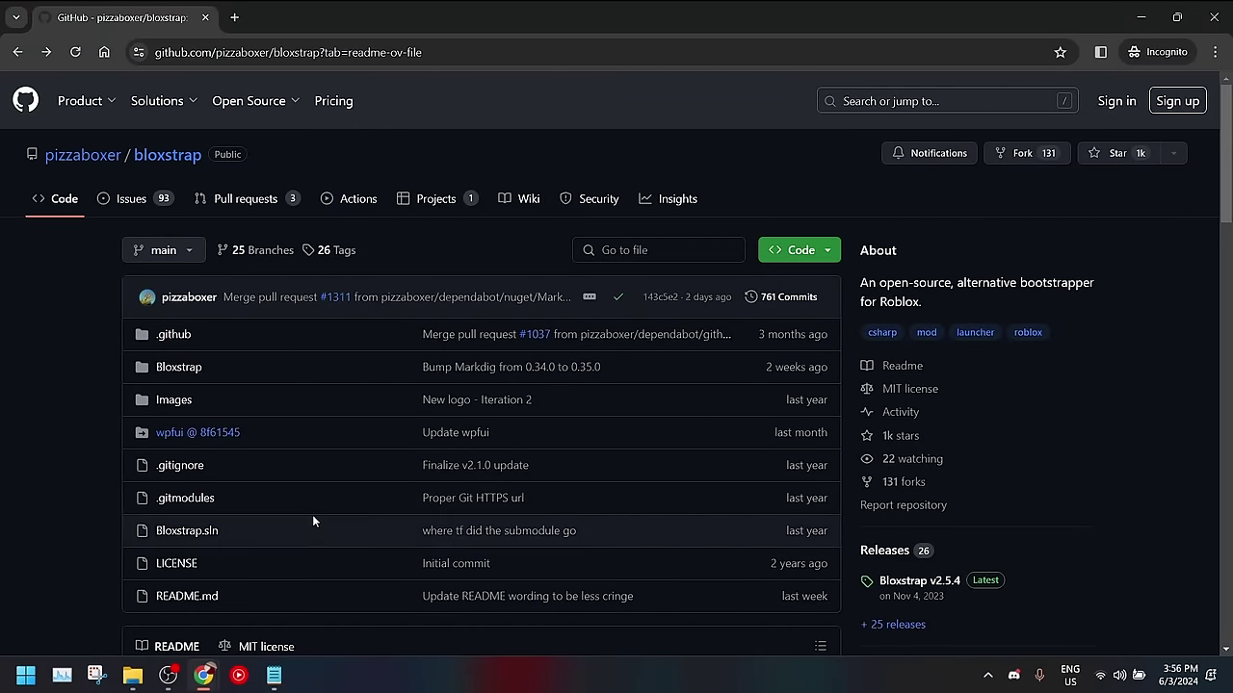
Download Bloxstrap-v2.5.4.exe from the latest release on the Bloxstrap GitHub page and save it to the Downloads folder.
{"action": "scroll", "coordinate": [231, 366], "scroll_direction": "down", "scroll_amount": 6}
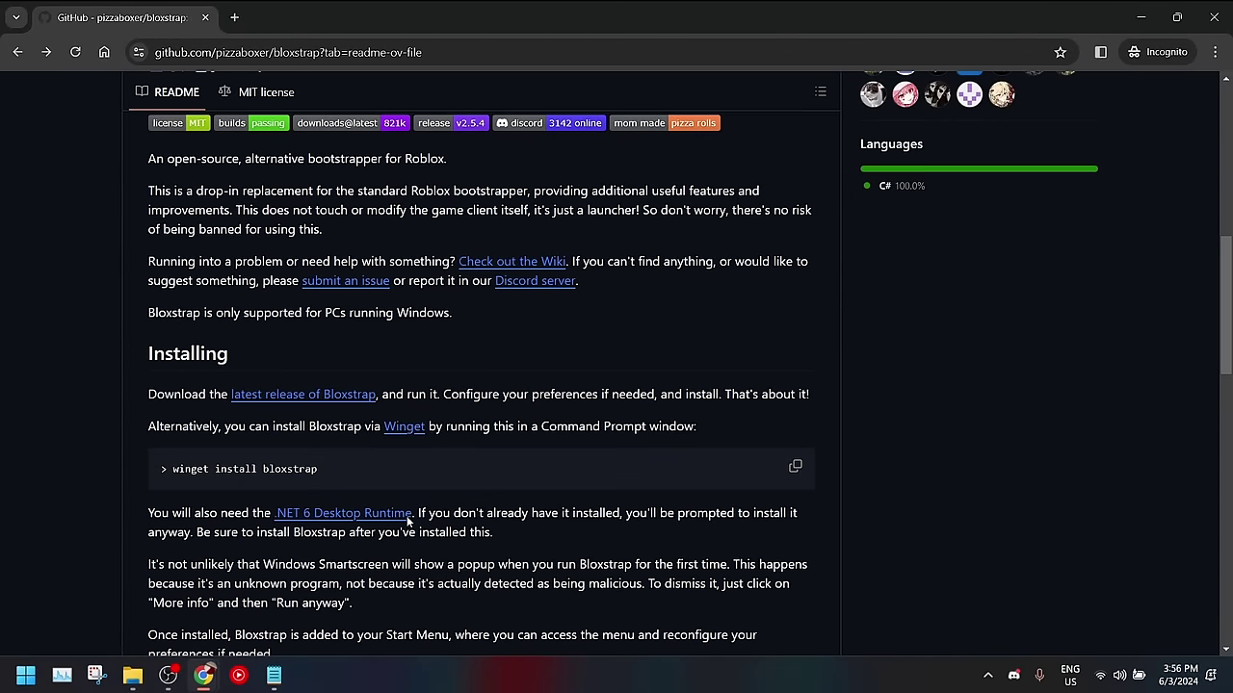
{"action": "left_click", "coordinate": [303, 397]}
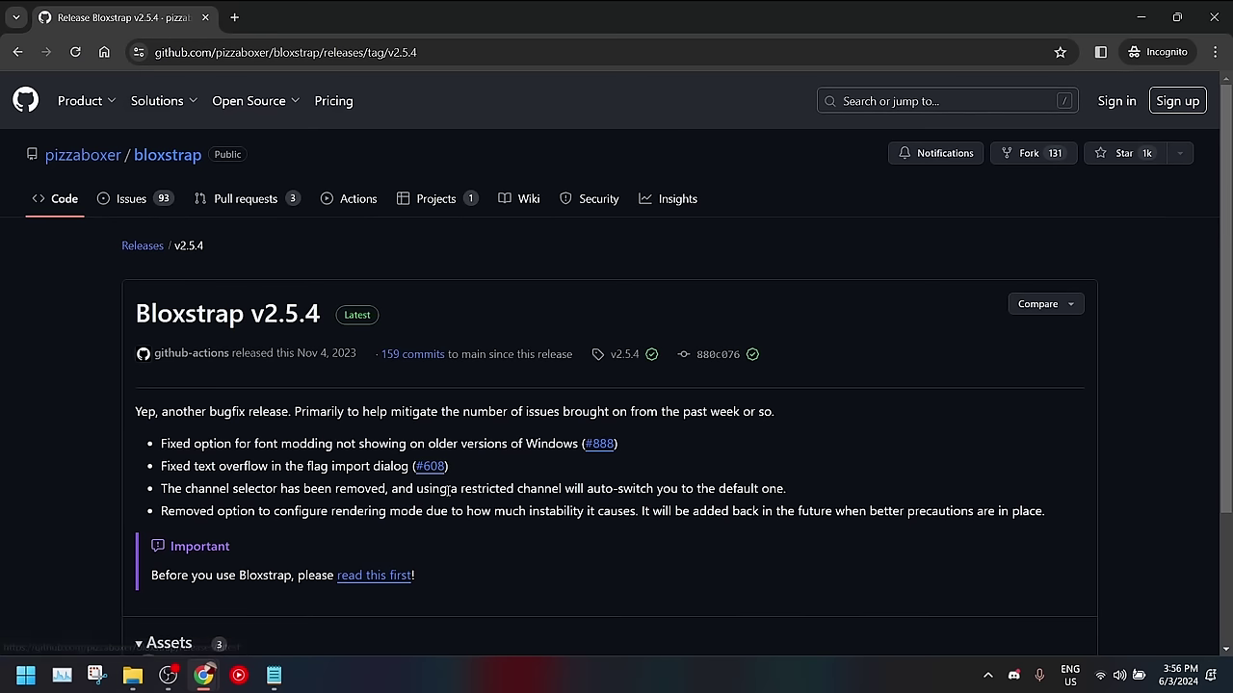
{"action": "scroll", "coordinate": [684, 501], "scroll_direction": "down", "scroll_amount": 3}
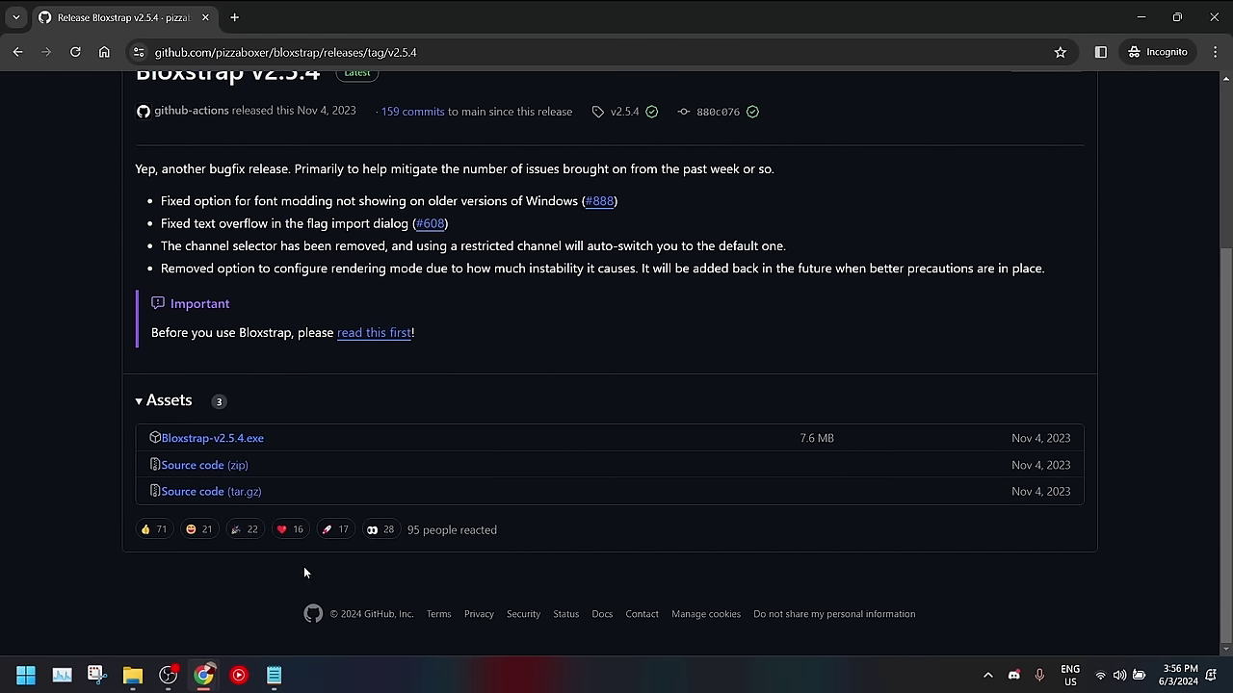
{"action": "left_click", "coordinate": [232, 440]}
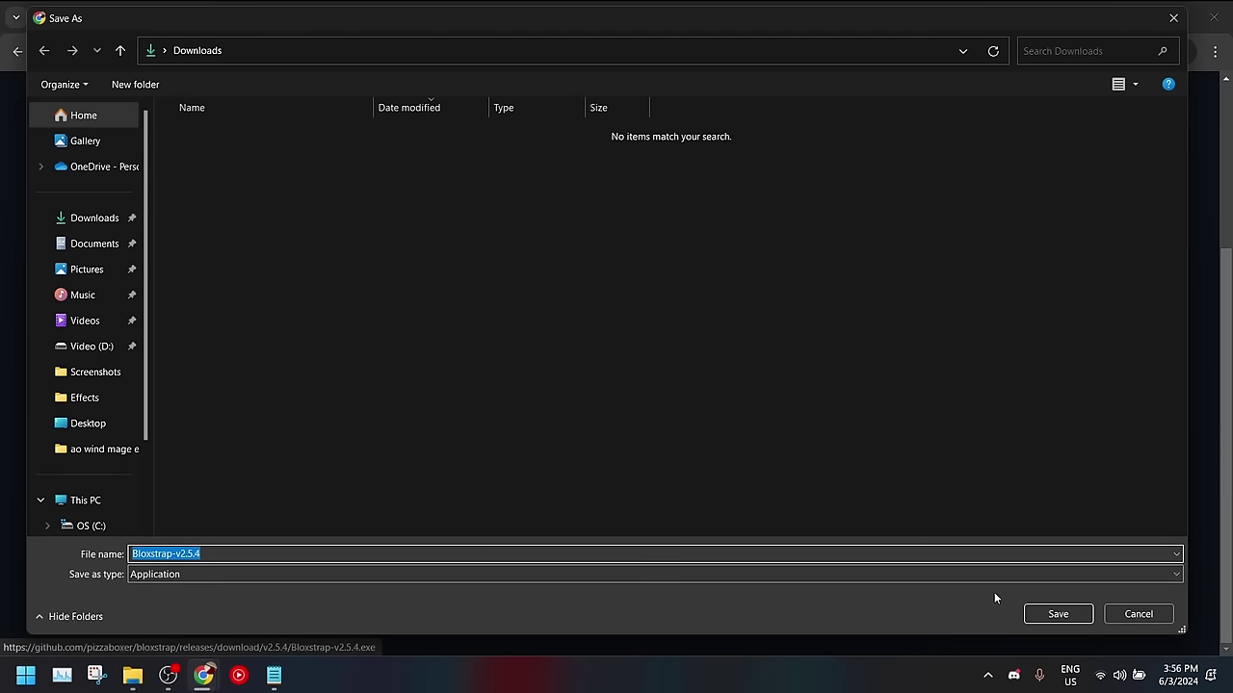
{"action": "left_click", "coordinate": [1057, 611]}
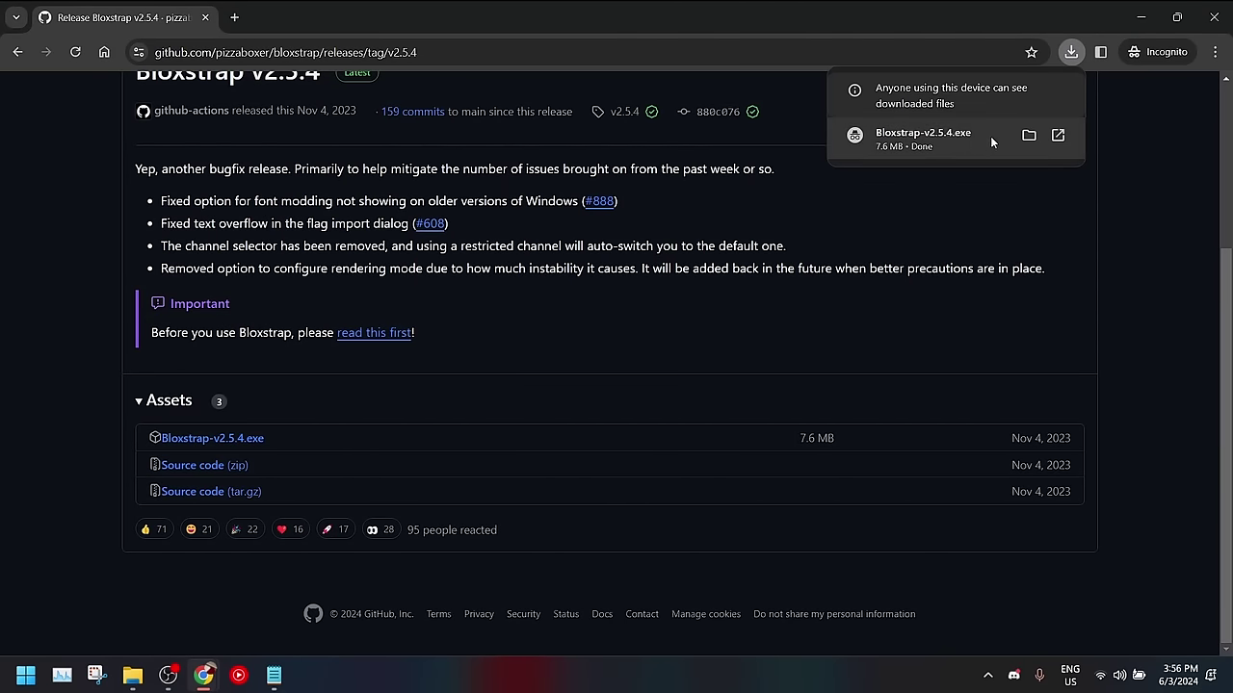
Run the downloaded Bloxstrap-v2.5.4 application from its folder and close the folder window.
{"action": "left_click", "coordinate": [1028, 135]}
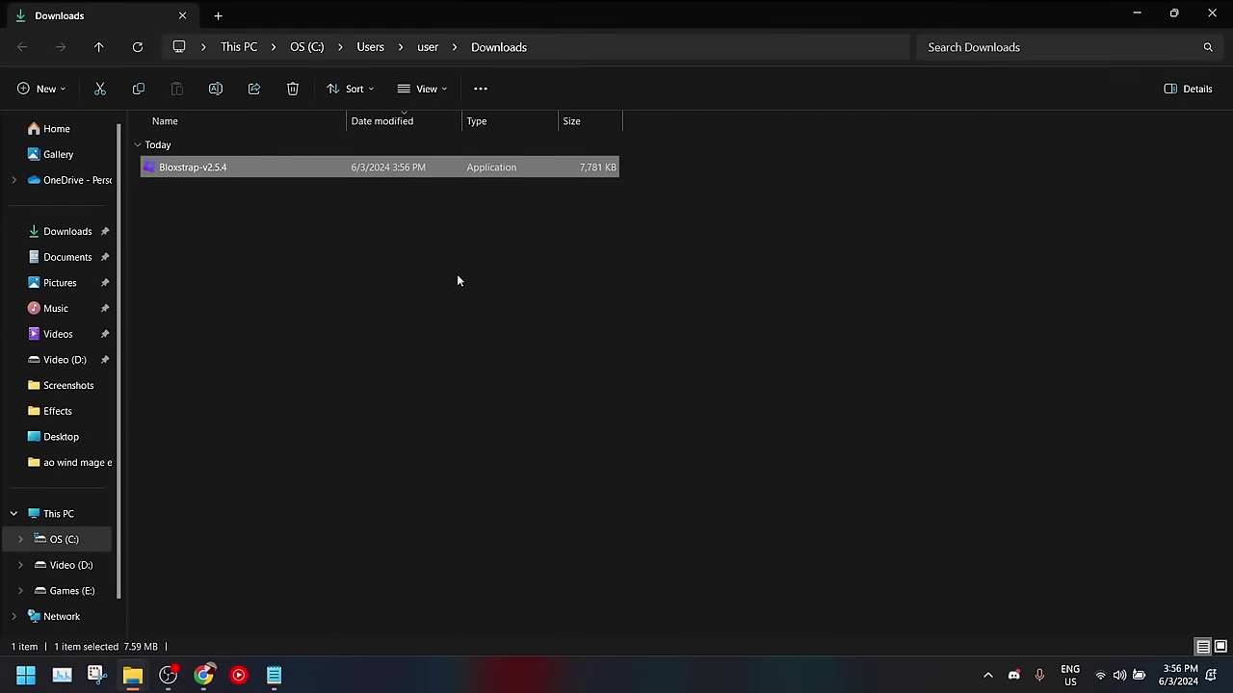
{"action": "double_click", "coordinate": [238, 169]}
{"action": "left_click", "coordinate": [488, 330]}
{"action": "left_click", "coordinate": [488, 334]}
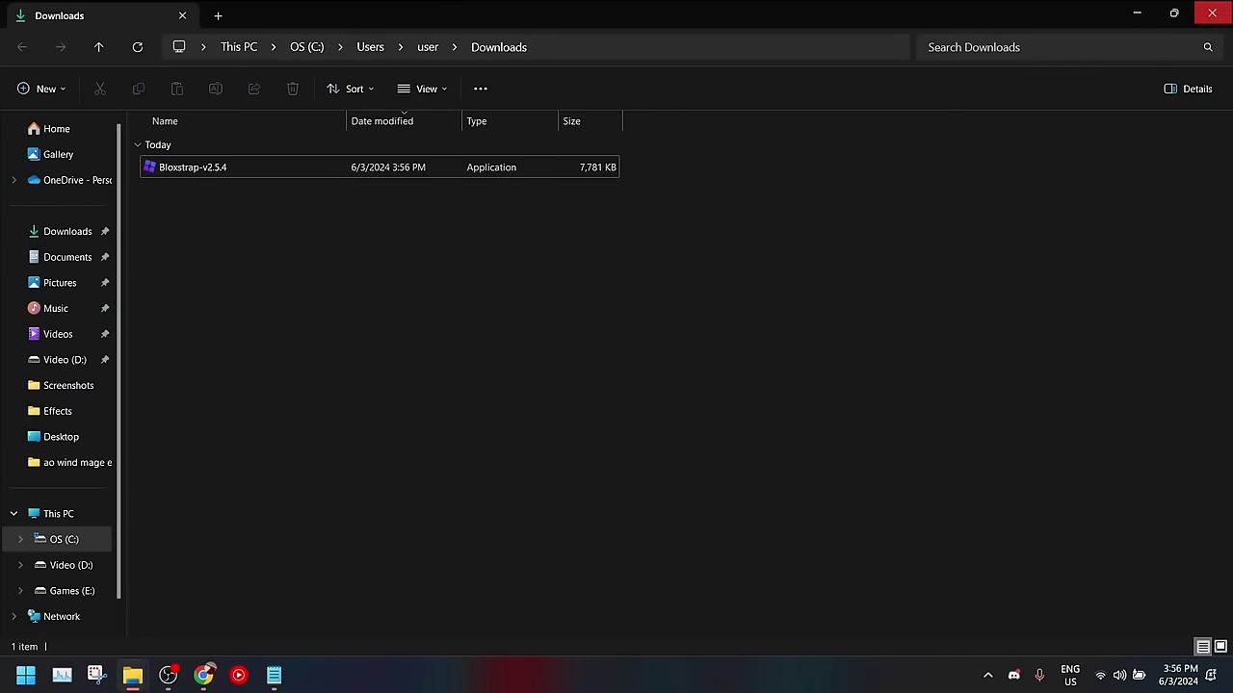
{"action": "left_click", "coordinate": [1215, 12]}
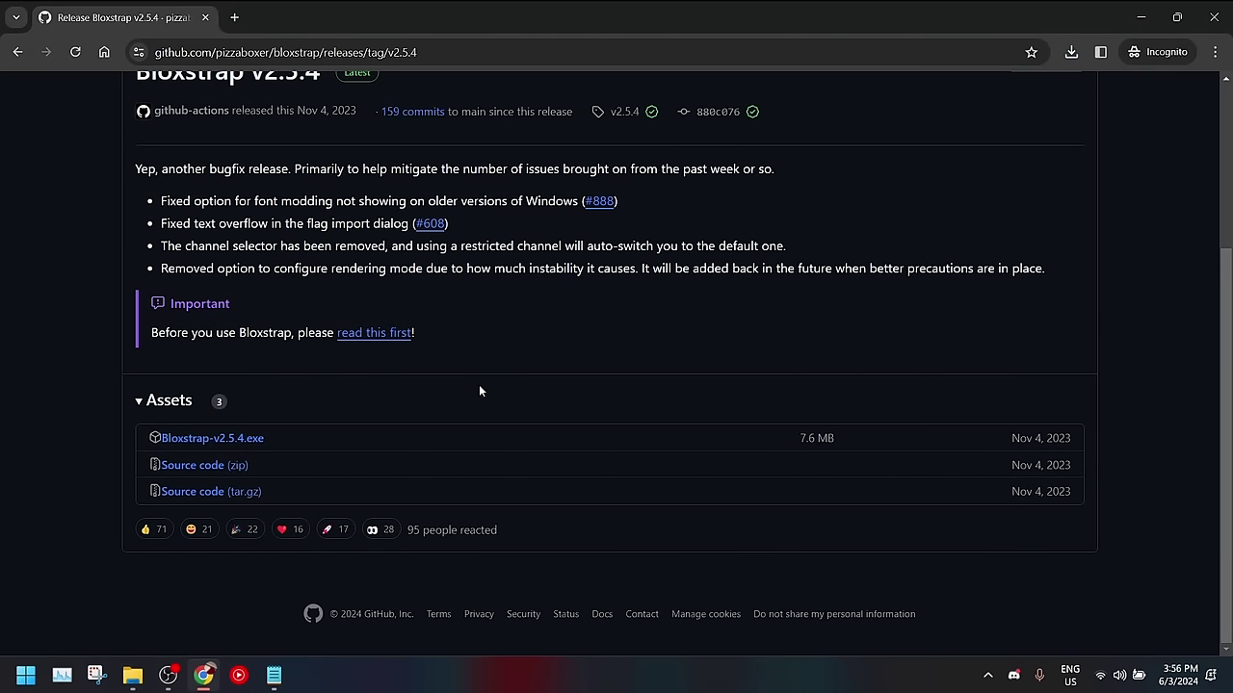
Search the system for bloxstrap and launch Bloxstrap Menu, with the browser minimized and the menu window moved clear.
{"action": "left_click", "coordinate": [25, 674]}
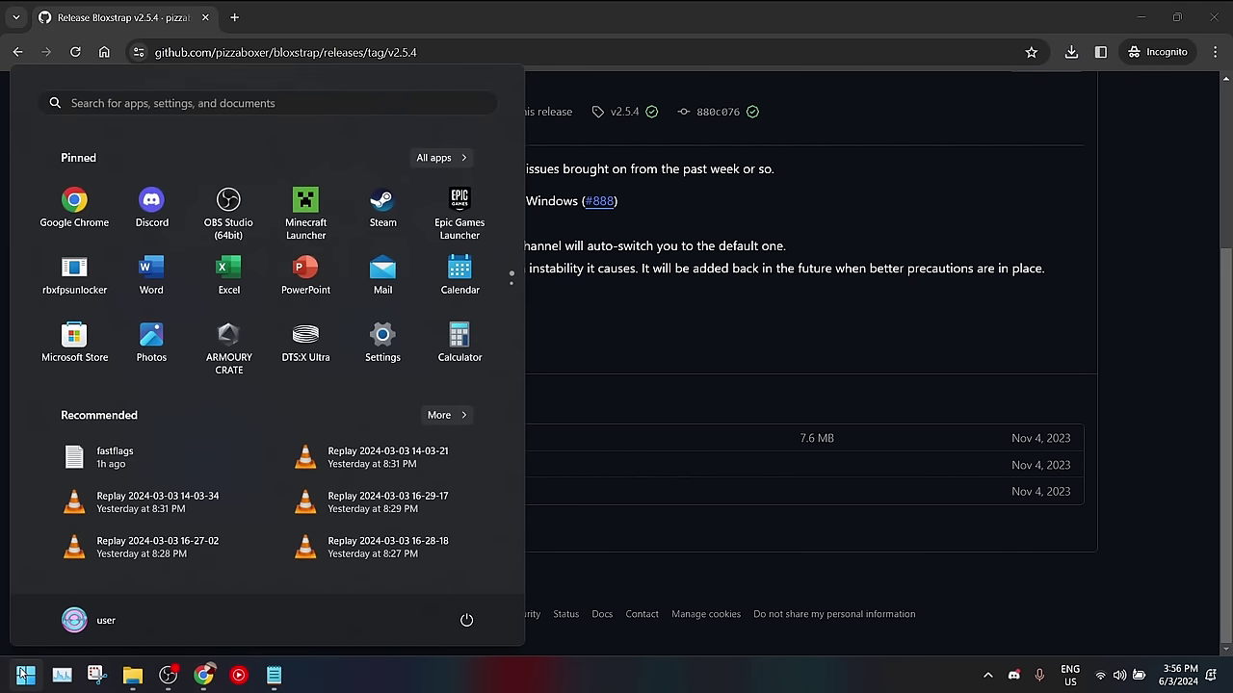
{"action": "left_click", "coordinate": [214, 102]}
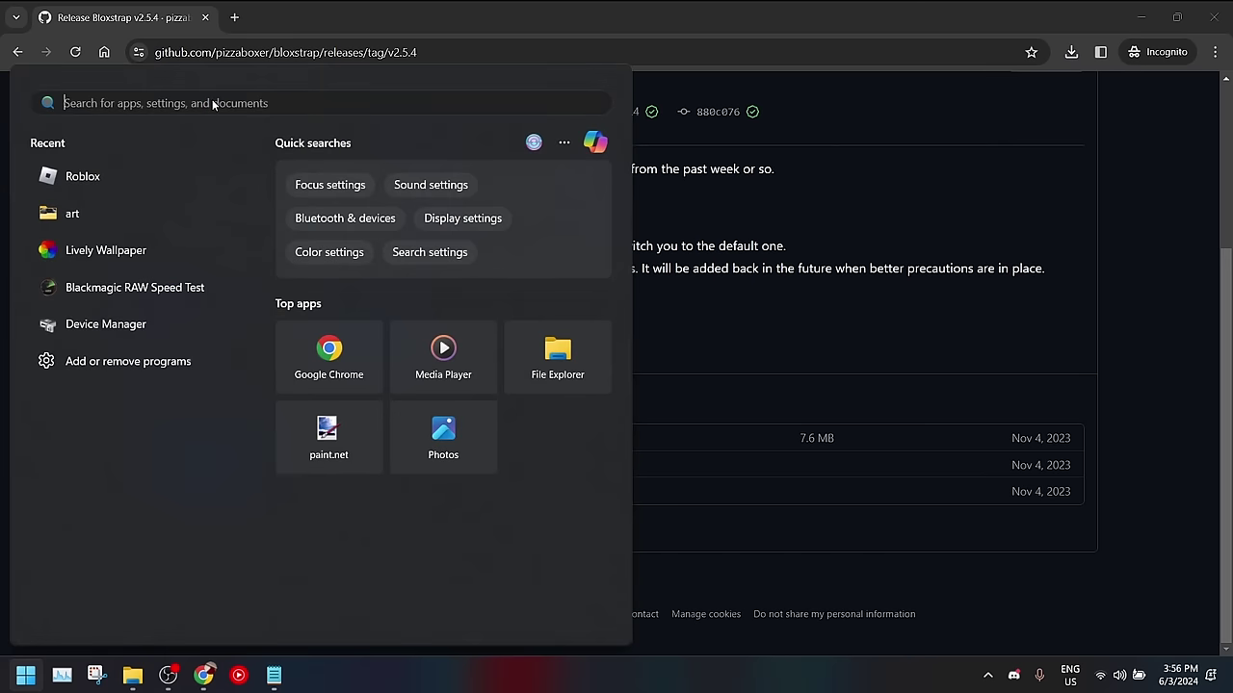
{"action": "type", "text": "bloxstrap"}
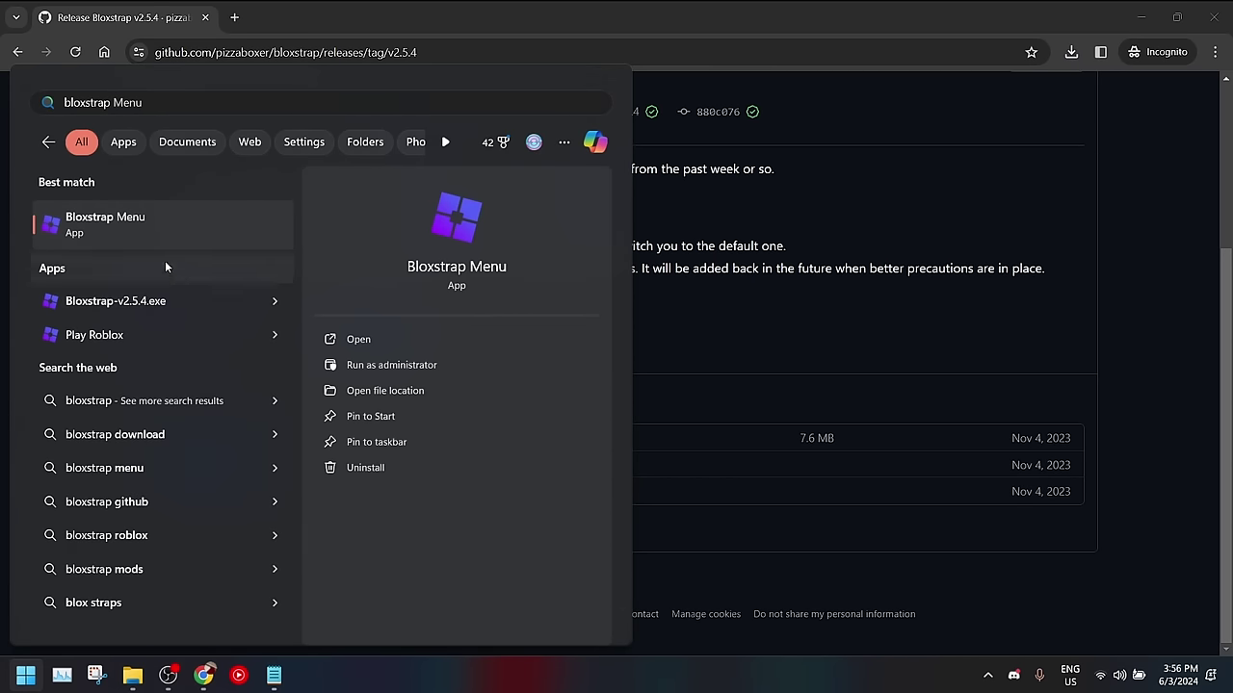
{"action": "right_click", "coordinate": [153, 218]}
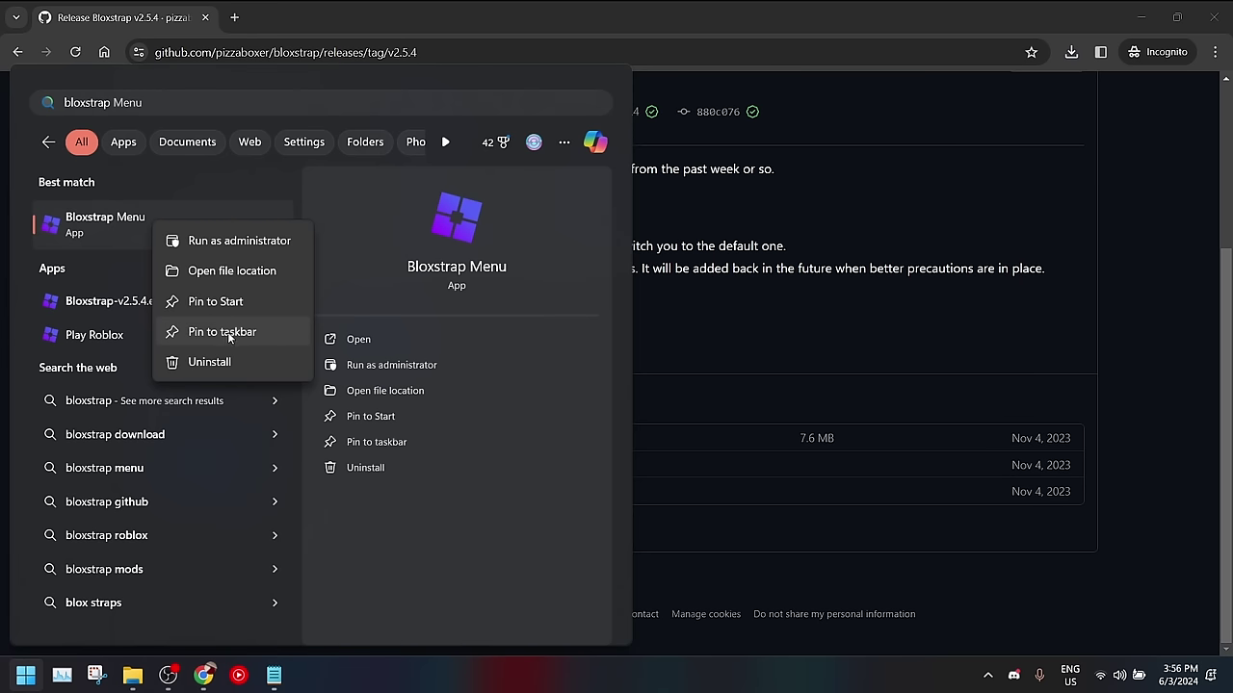
{"action": "left_click", "coordinate": [21, 236]}
{"action": "left_click", "coordinate": [81, 235]}
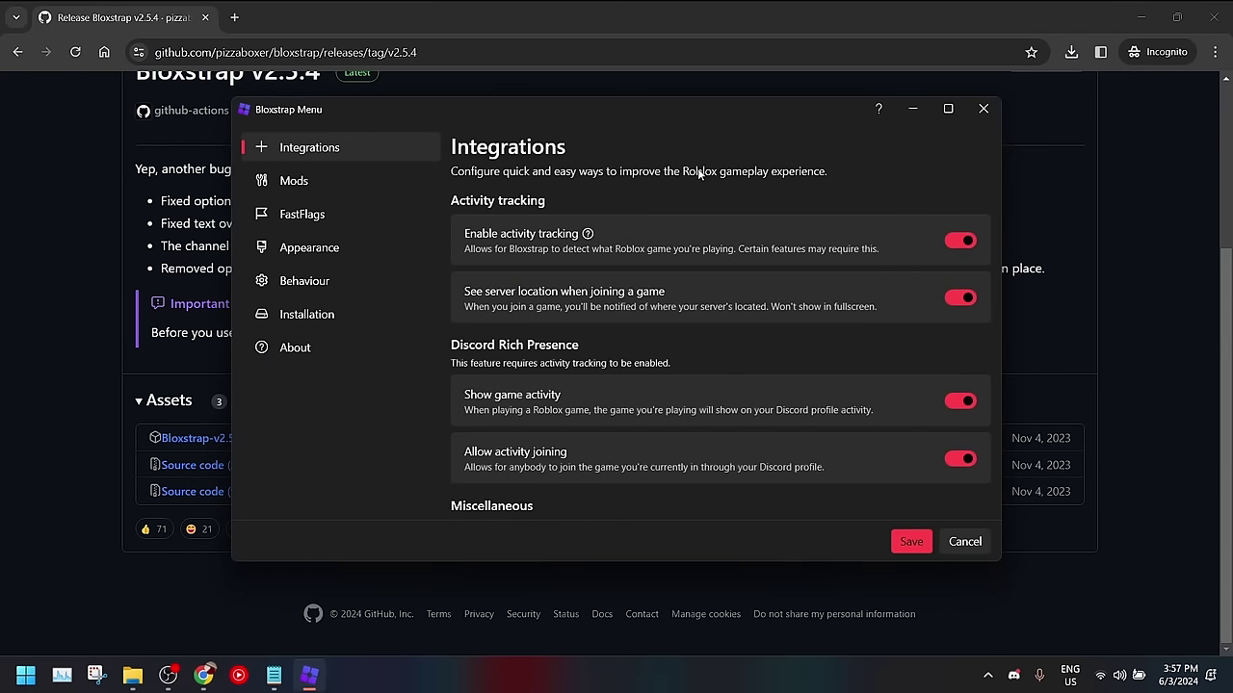
{"action": "left_click", "coordinate": [1140, 18]}
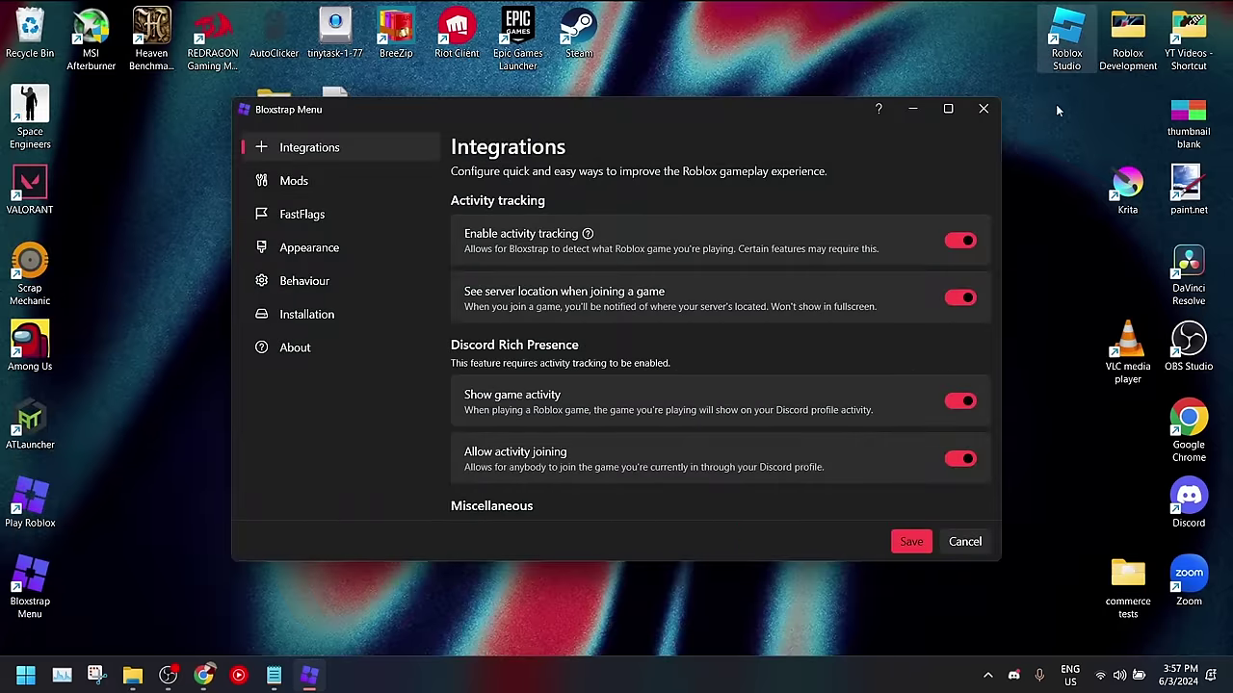
{"action": "left_click_drag", "start_coordinate": [680, 119], "coordinate": [512, 103]}
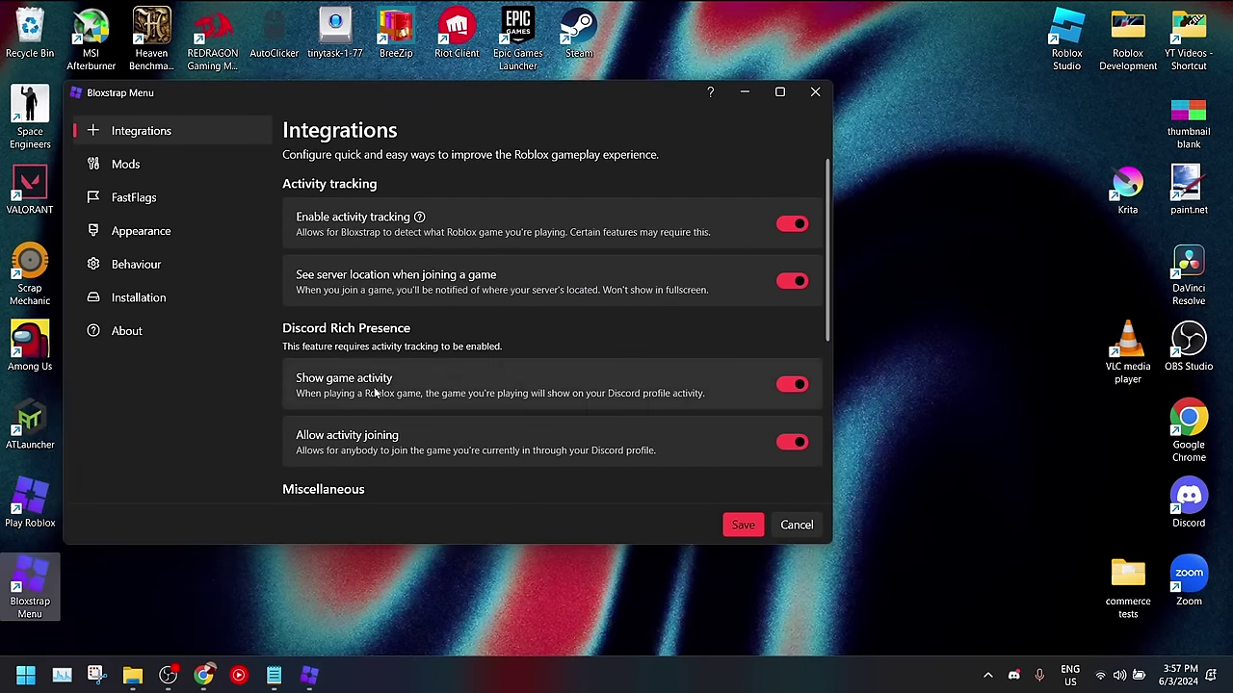
Examine the available presets and miscellaneous options on the Mods page.
{"action": "left_click", "coordinate": [165, 163]}
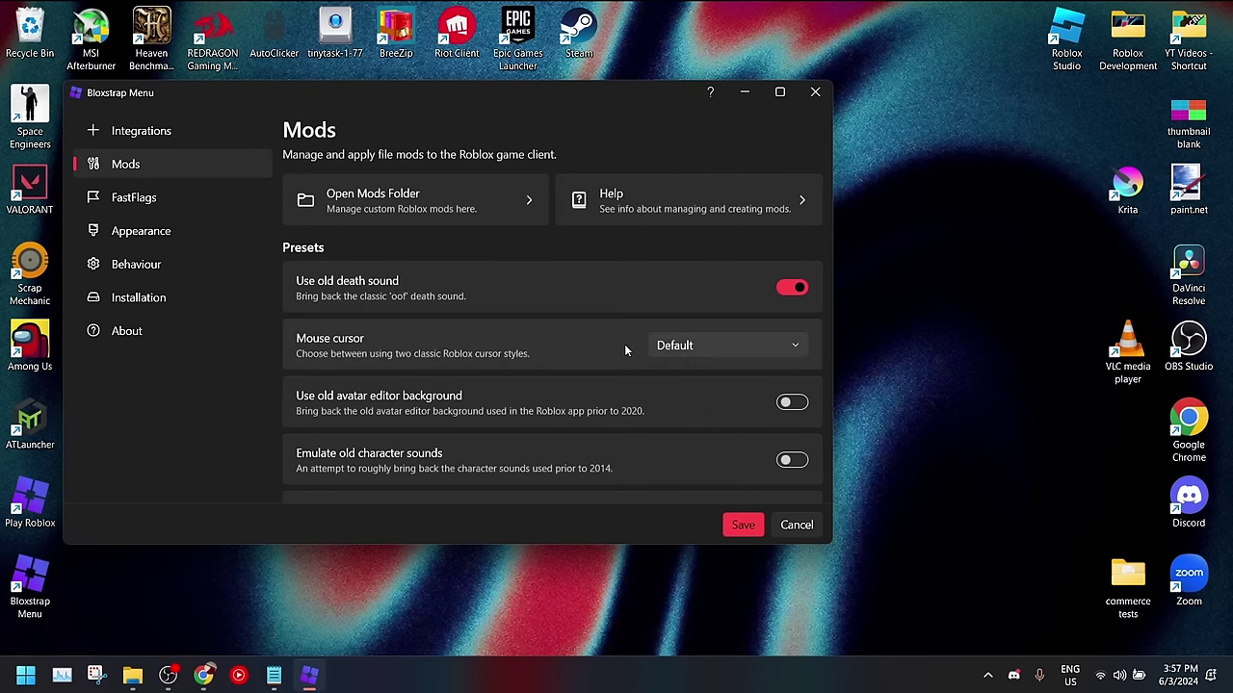
{"action": "scroll", "coordinate": [624, 347], "scroll_direction": "down", "scroll_amount": 3}
{"action": "scroll", "coordinate": [625, 351], "scroll_direction": "down", "scroll_amount": 2}
{"action": "scroll", "coordinate": [626, 347], "scroll_direction": "up", "scroll_amount": 5}
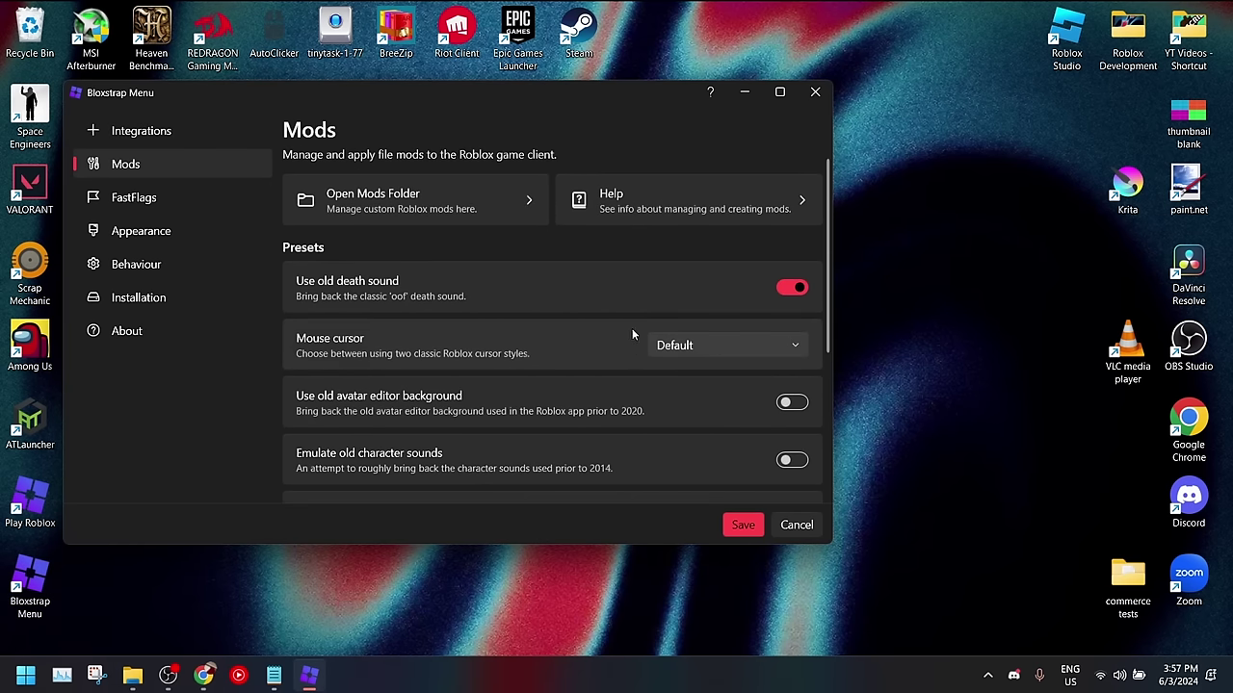
{"action": "scroll", "coordinate": [617, 288], "scroll_direction": "down", "scroll_amount": 3}
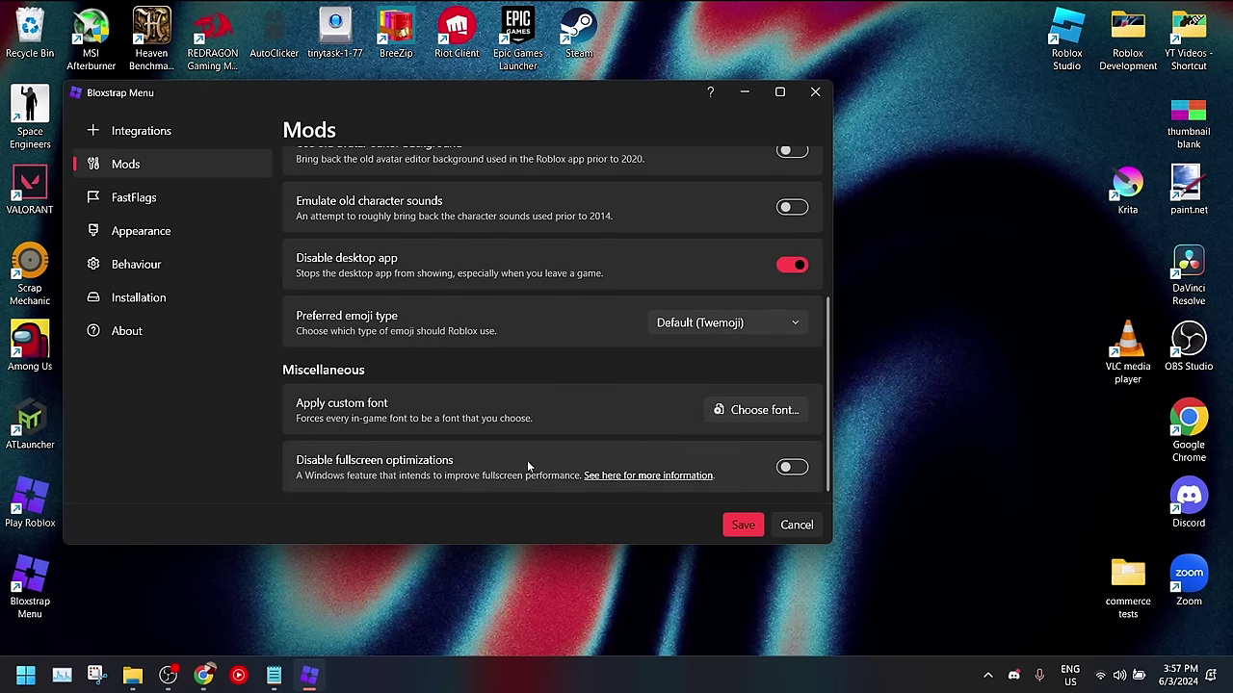
{"action": "scroll", "coordinate": [578, 433], "scroll_direction": "up", "scroll_amount": 4}
{"action": "scroll", "coordinate": [584, 342], "scroll_direction": "down", "scroll_amount": 2}
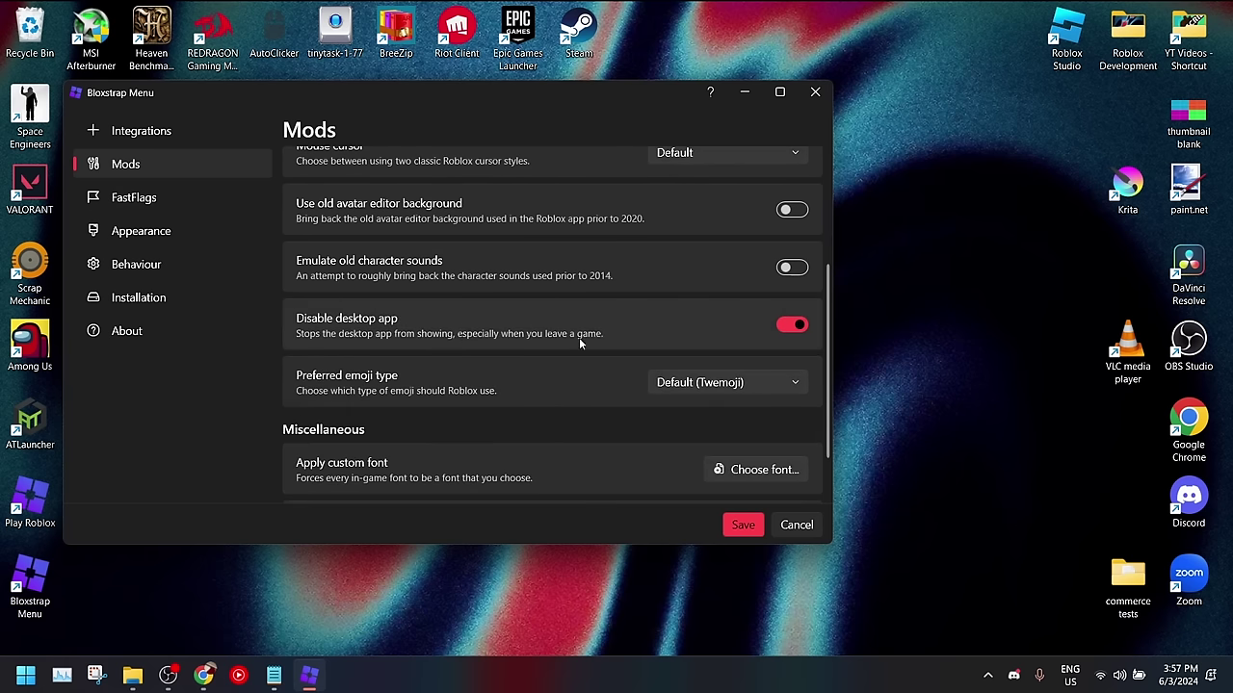
{"action": "scroll", "coordinate": [655, 350], "scroll_direction": "up", "scroll_amount": 2}
{"action": "scroll", "coordinate": [679, 289], "scroll_direction": "down", "scroll_amount": 2}
{"action": "scroll", "coordinate": [691, 383], "scroll_direction": "up", "scroll_amount": 3}
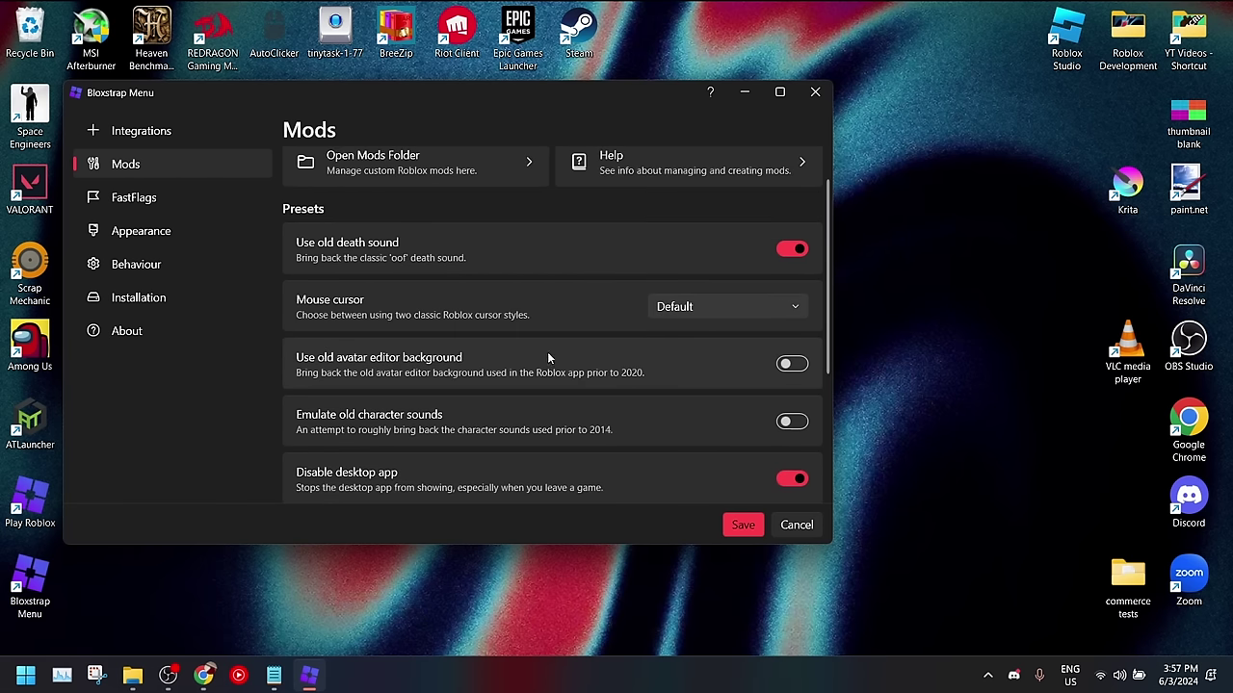
{"action": "scroll", "coordinate": [547, 351], "scroll_direction": "down", "scroll_amount": 2}
Open the FastFlags settings and view the choices for the preferred escape menu version.
{"action": "left_click", "coordinate": [162, 200]}
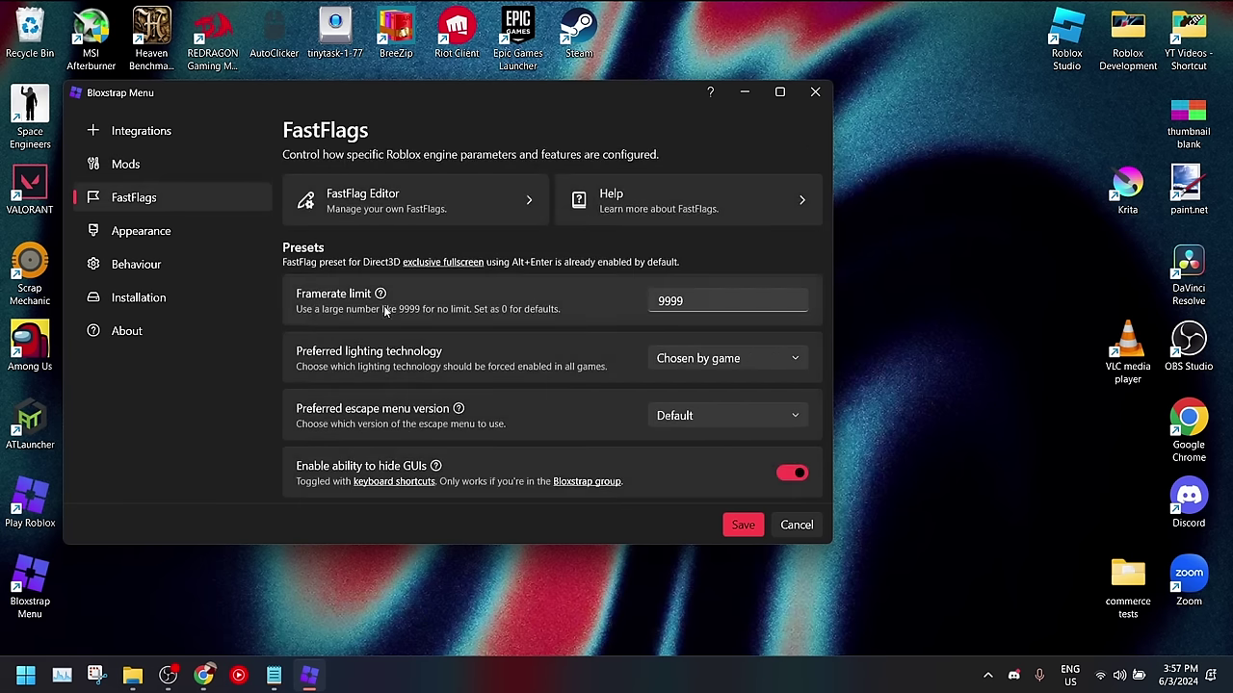
{"action": "left_click", "coordinate": [679, 416]}
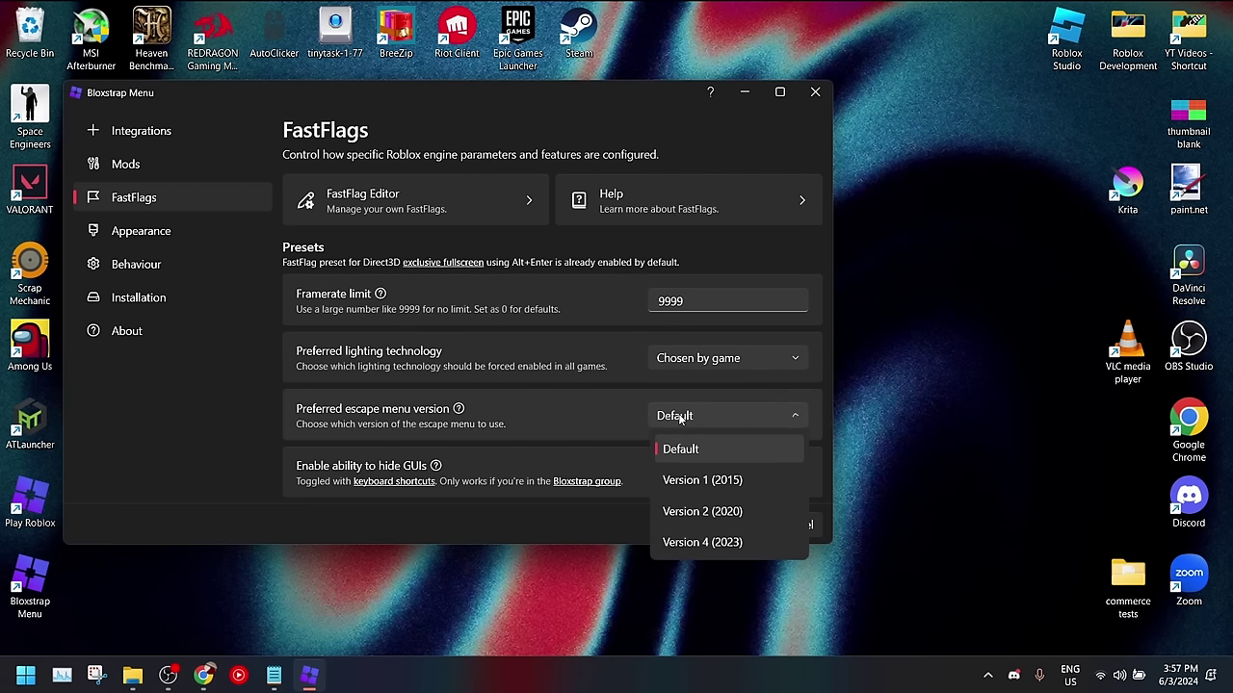
{"action": "left_click", "coordinate": [679, 417]}
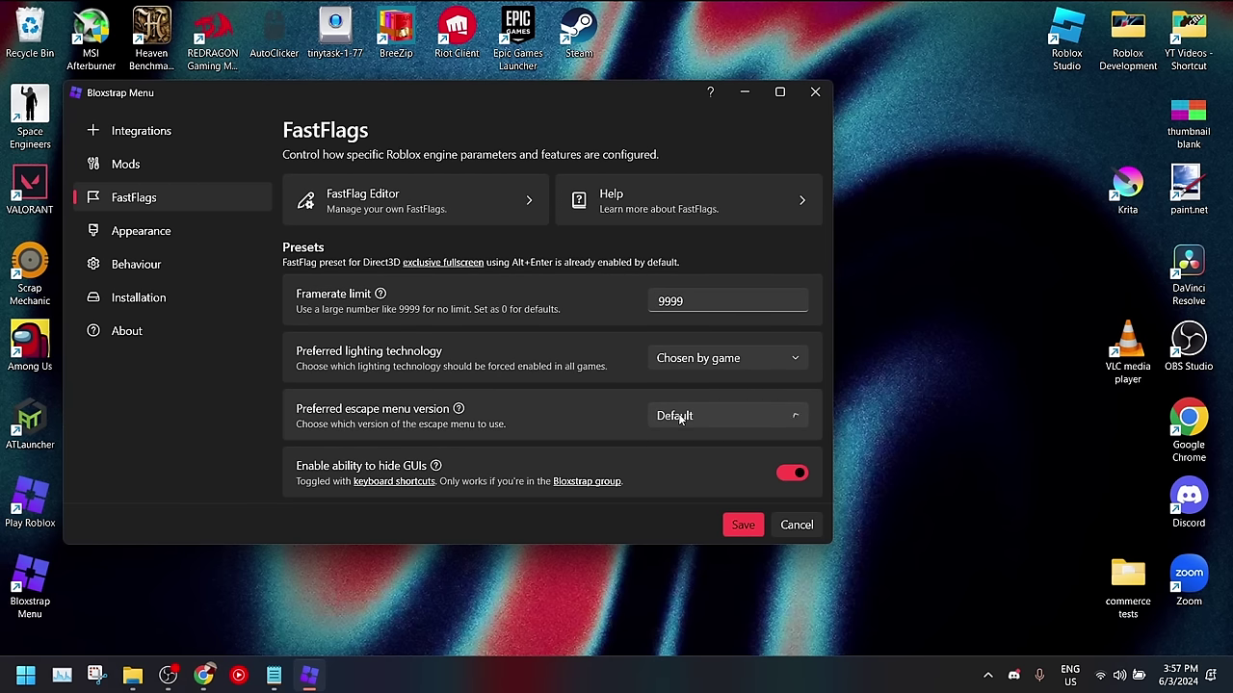
Try framerate limits of 60 and 144 in the FastFlags presets.
{"action": "double_click", "coordinate": [680, 300]}
{"action": "left_click", "coordinate": [774, 306]}
{"action": "left_click", "coordinate": [796, 302]}
{"action": "type", "text": "60"}
{"action": "left_click_drag", "start_coordinate": [706, 301], "coordinate": [628, 311]}
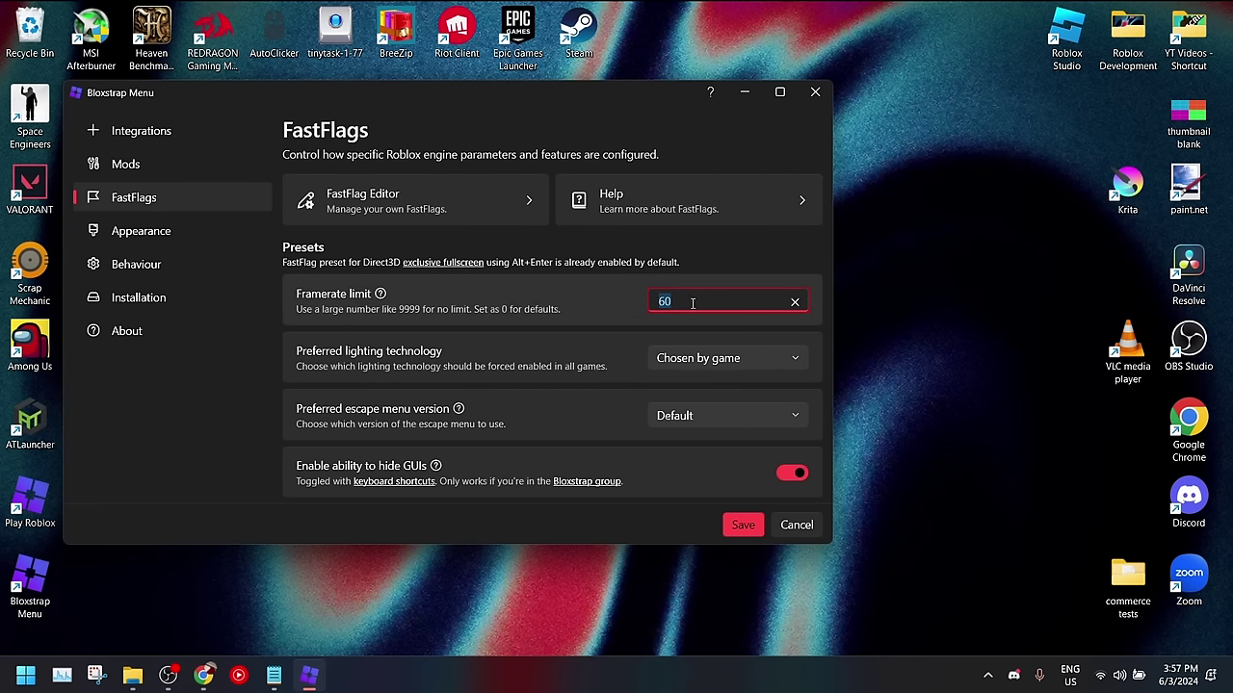
{"action": "type", "text": "144"}
{"action": "left_click", "coordinate": [703, 300]}
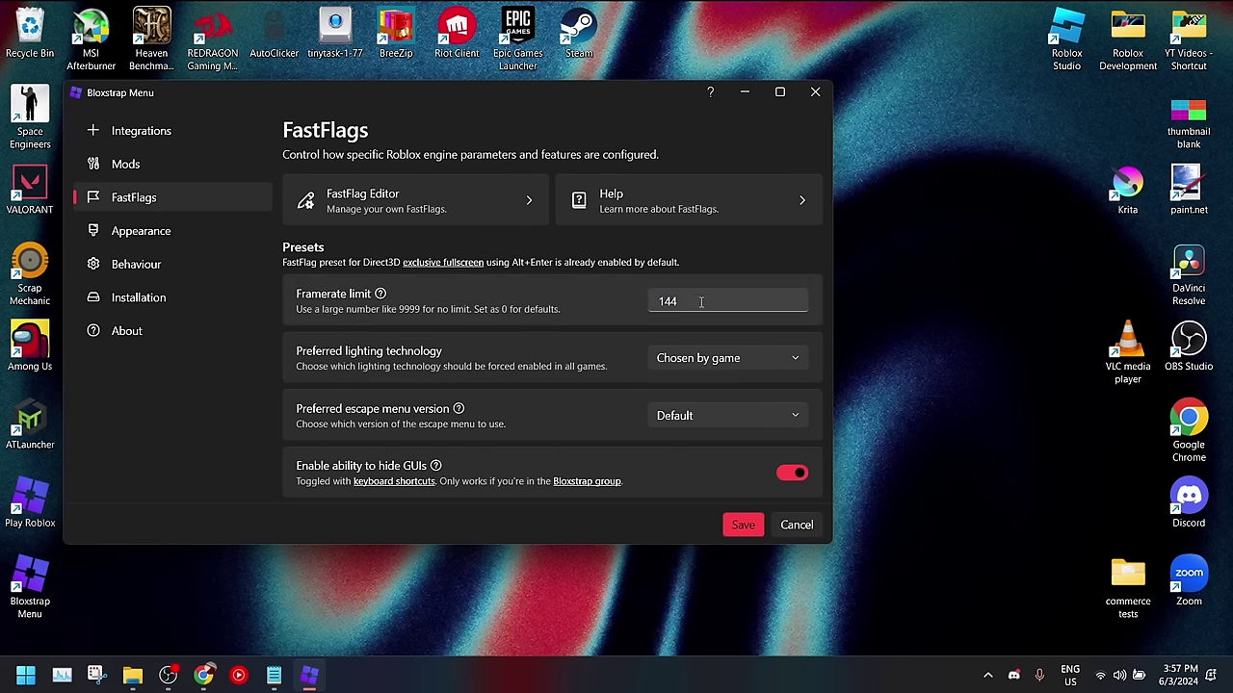
Set the framerate limit to 9999 in the FastFlags presets.
{"action": "double_click", "coordinate": [701, 301]}
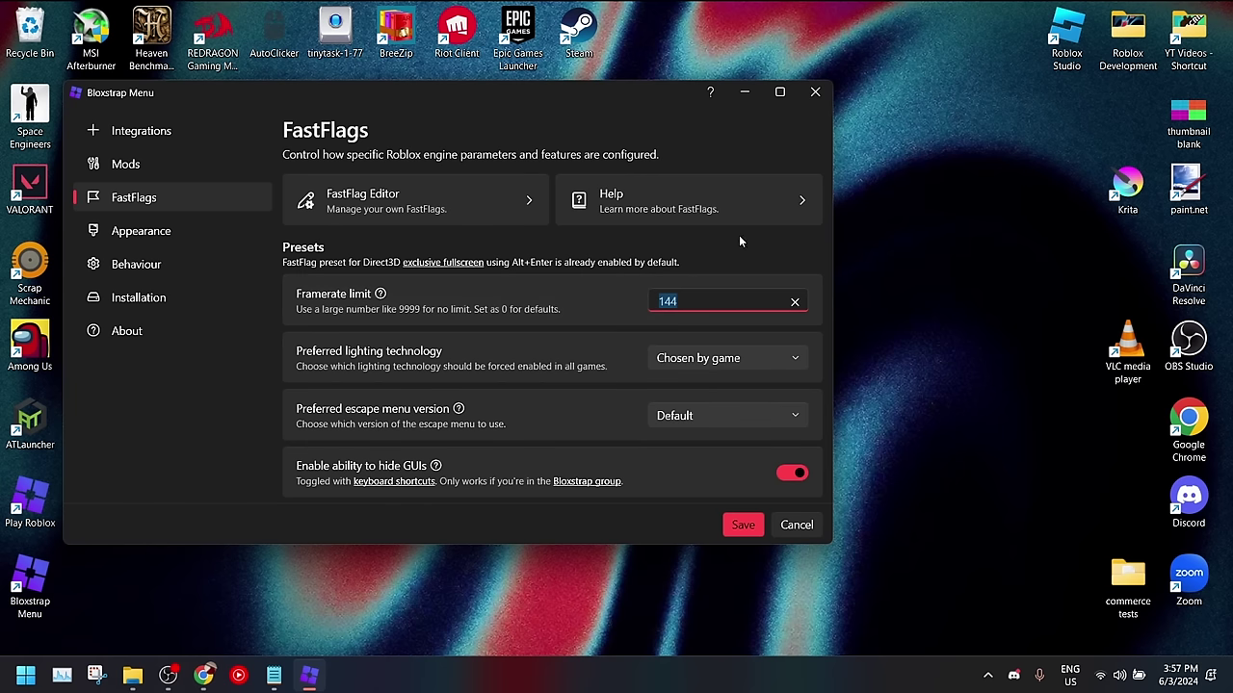
{"action": "type", "text": "9999"}
{"action": "left_click", "coordinate": [715, 276]}
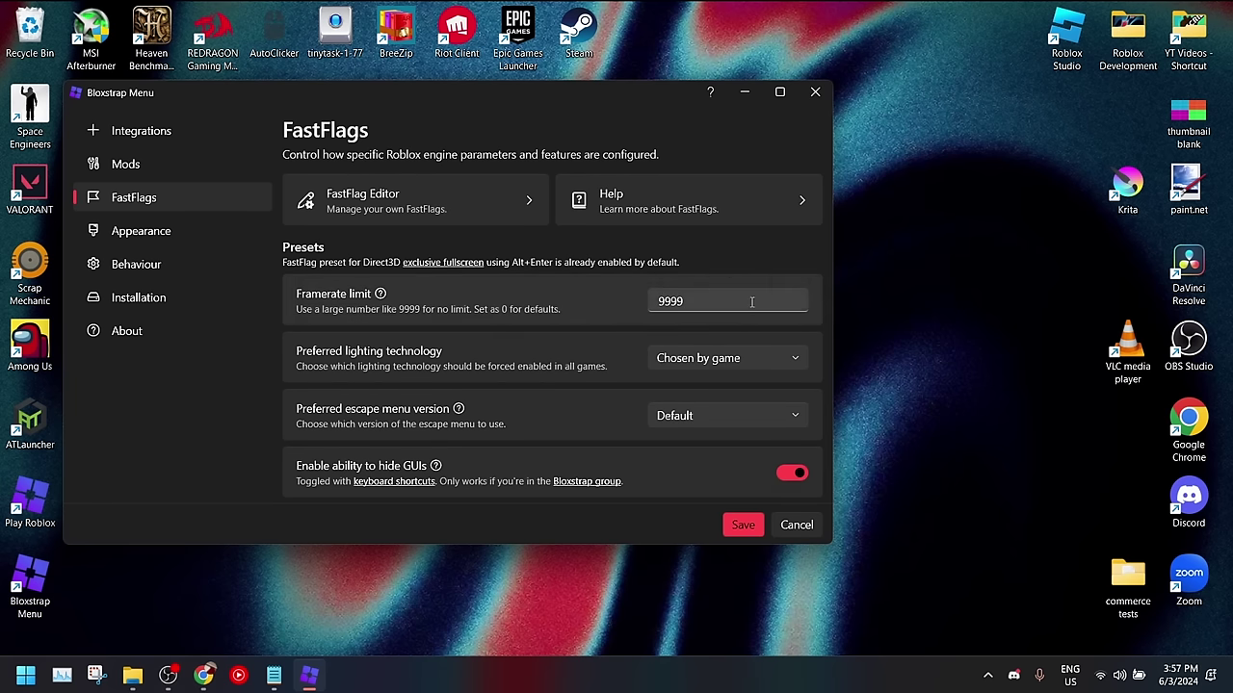
Review the remaining FastFlags presets and open the FastFlag Editor.
{"action": "scroll", "coordinate": [751, 304], "scroll_direction": "down", "scroll_amount": 4}
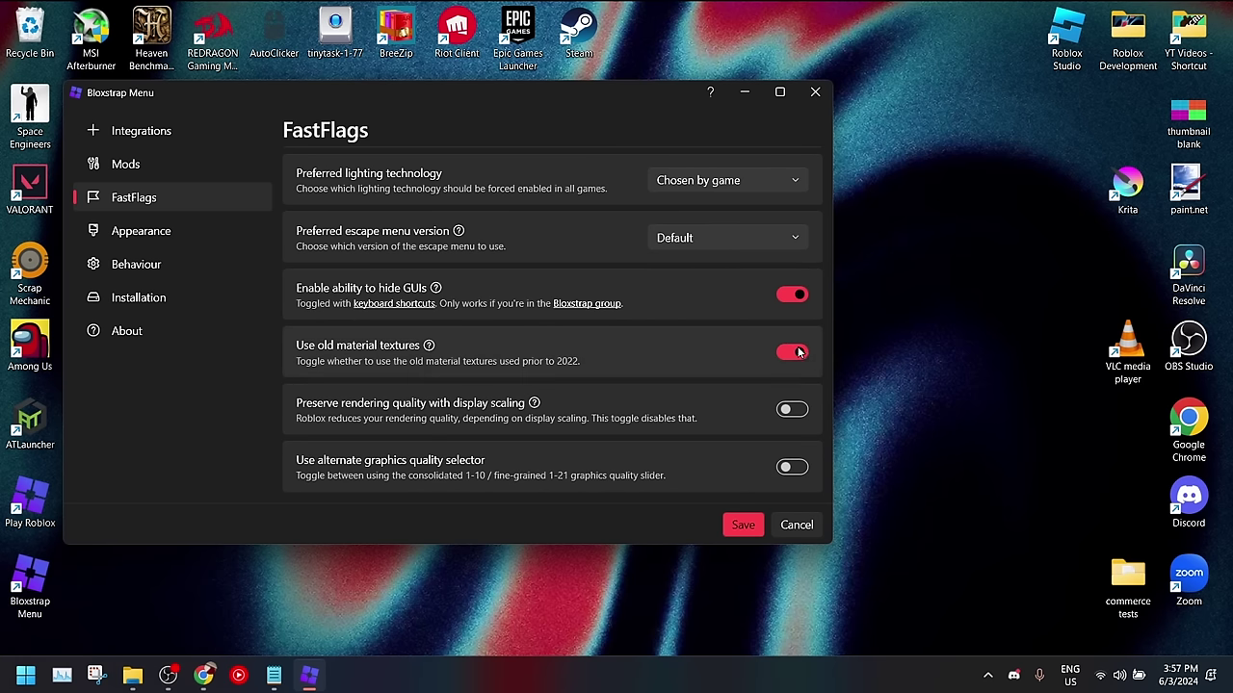
{"action": "scroll", "coordinate": [713, 318], "scroll_direction": "up", "scroll_amount": 3}
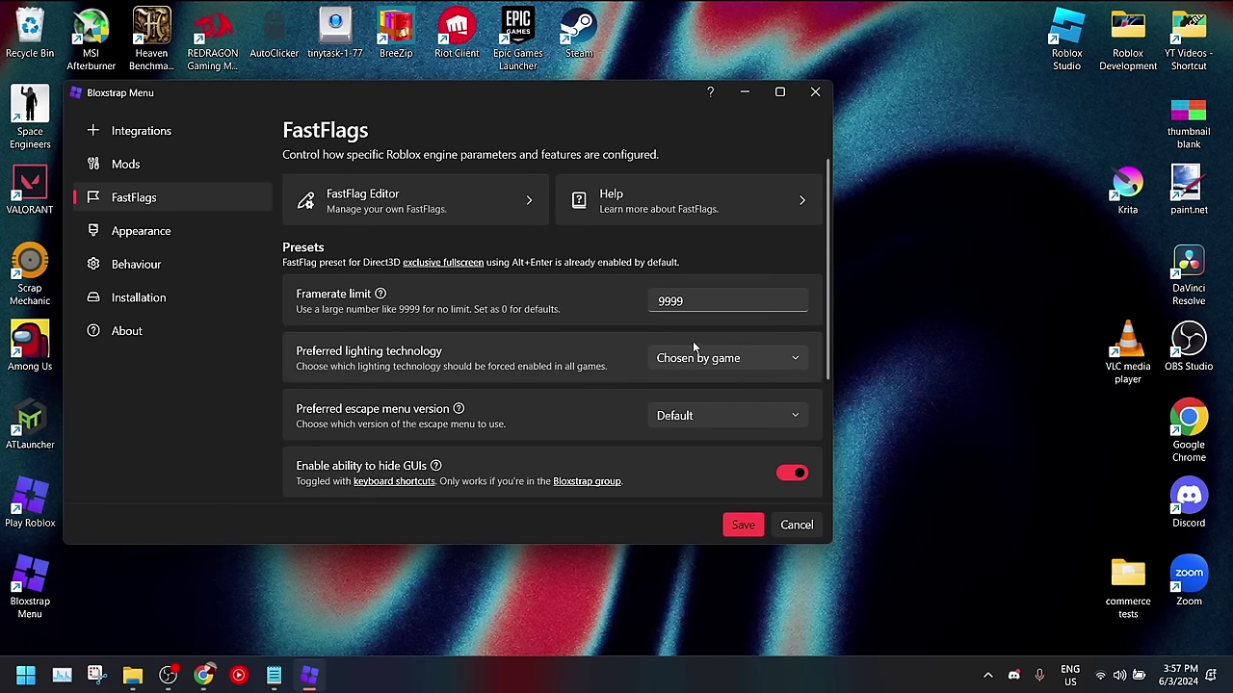
{"action": "left_click", "coordinate": [425, 189]}
{"action": "scroll", "coordinate": [537, 332], "scroll_direction": "down", "scroll_amount": 5}
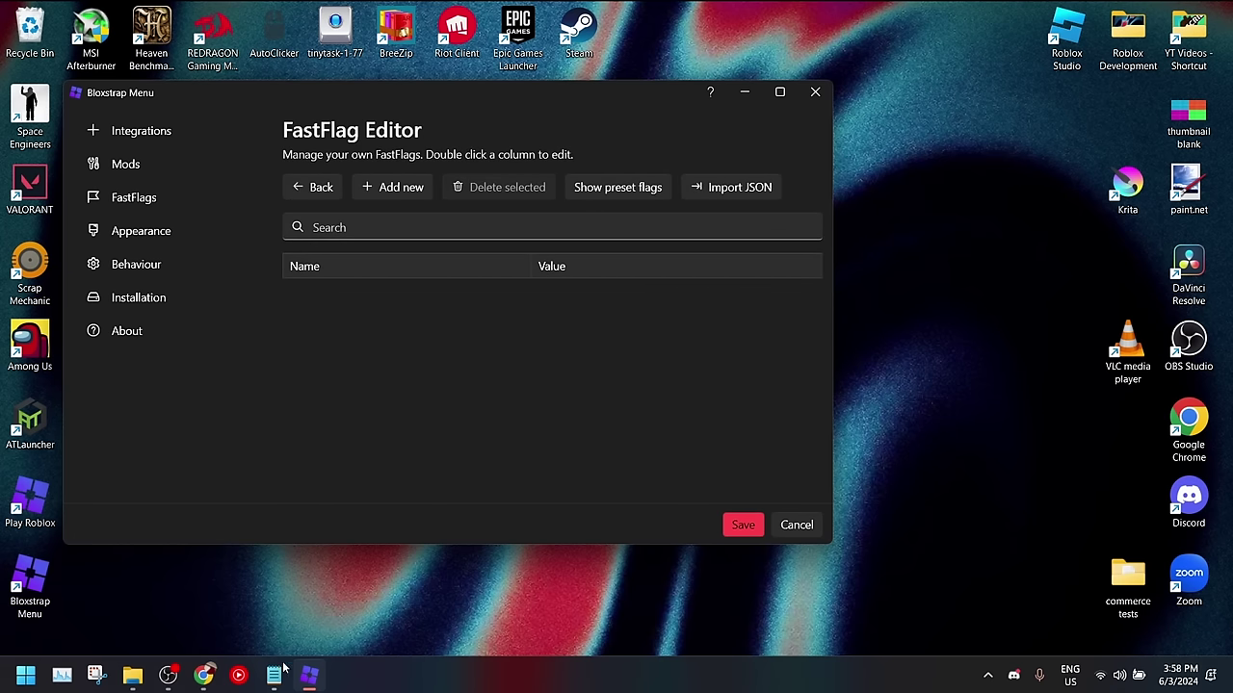
Copy the complete JSON block, braces included, from the open fastflags text file and return to the FastFlag Editor.
{"action": "left_click", "coordinate": [275, 674]}
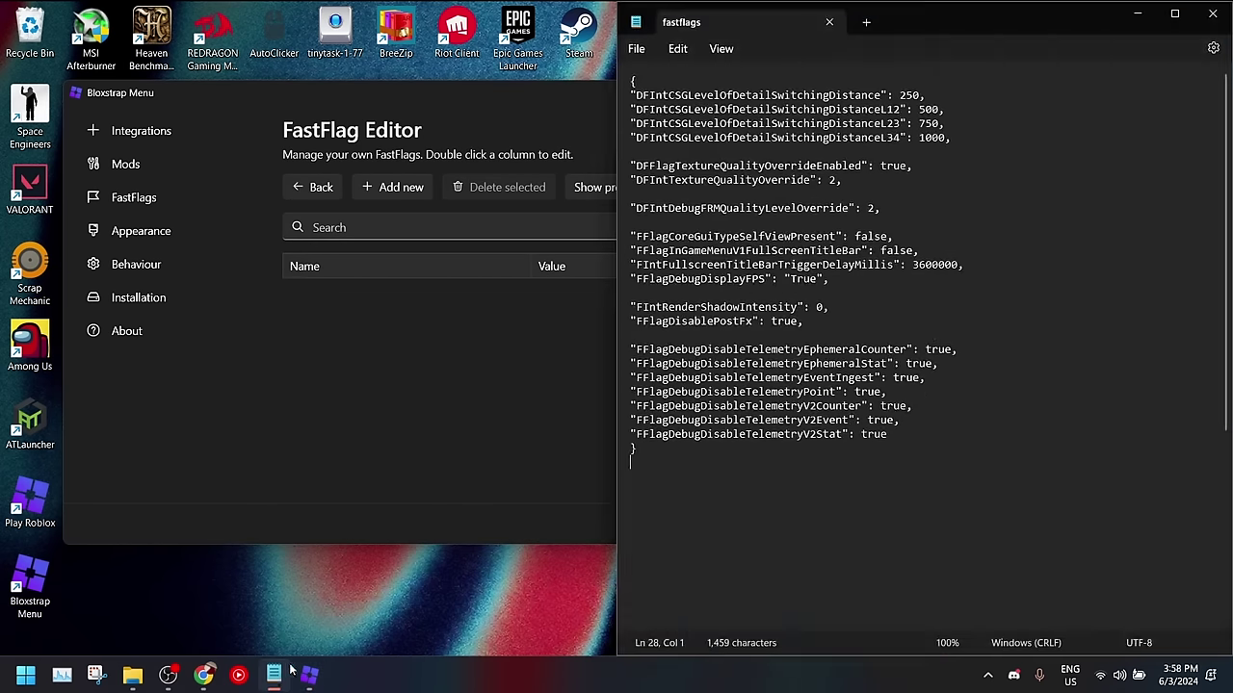
{"action": "left_click_drag", "start_coordinate": [626, 84], "coordinate": [665, 454]}
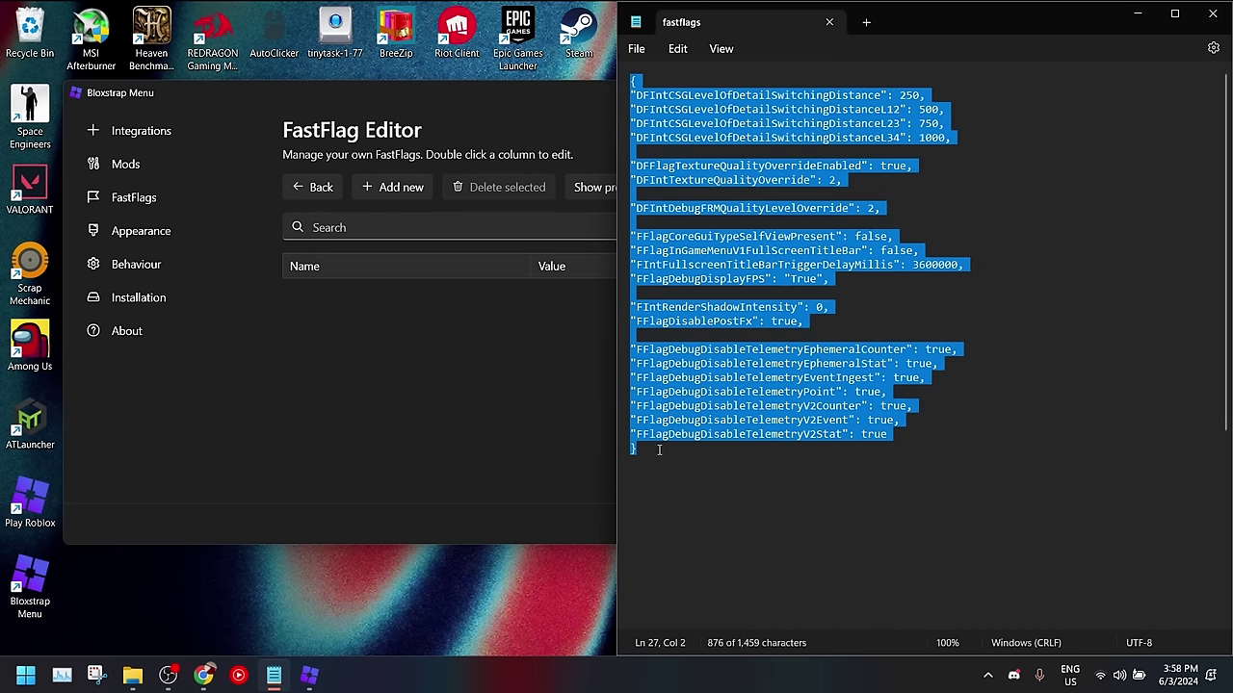
{"action": "right_click", "coordinate": [684, 382]}
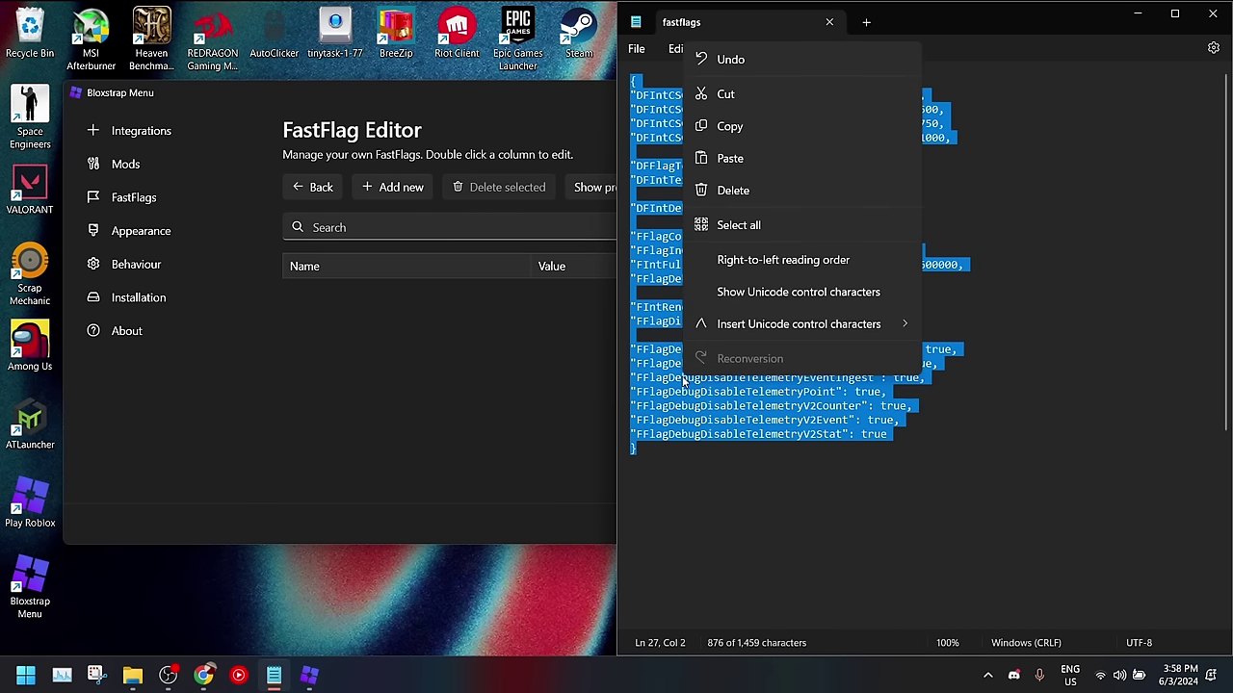
{"action": "left_click", "coordinate": [749, 134]}
{"action": "left_click", "coordinate": [520, 363]}
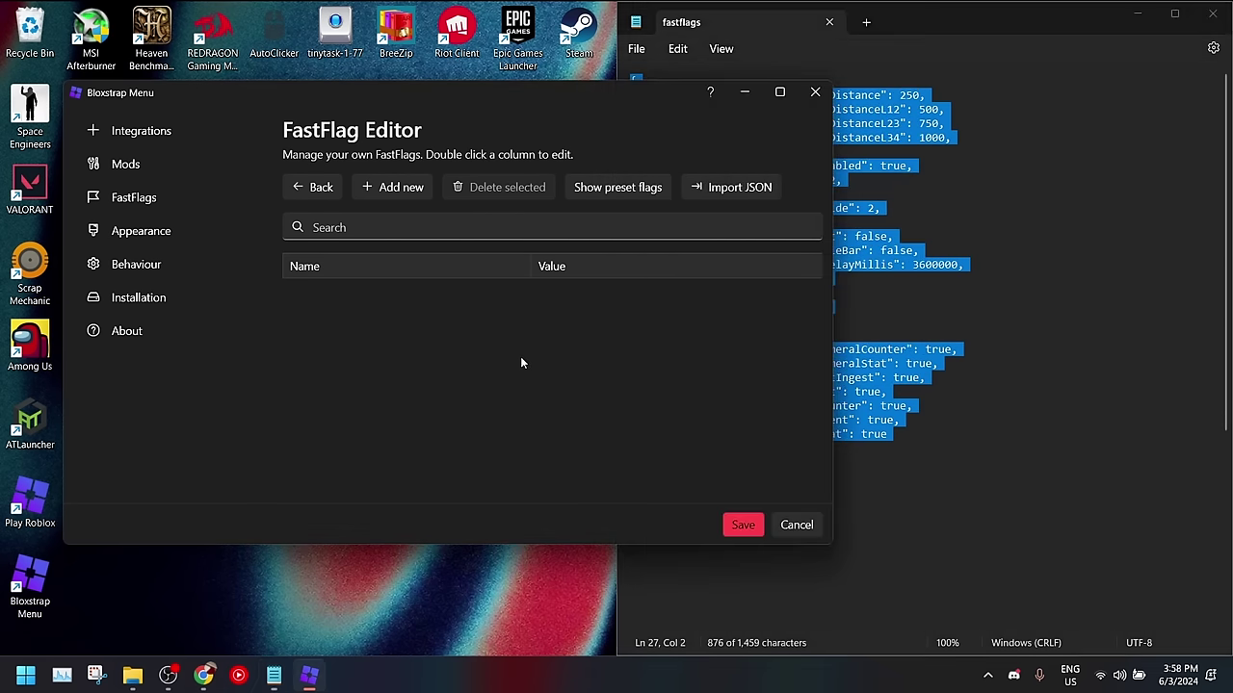
Import the copied JSON block into the FastFlag Editor, checking the pasted flags before confirming.
{"action": "left_click", "coordinate": [737, 189]}
{"action": "left_click", "coordinate": [570, 283]}
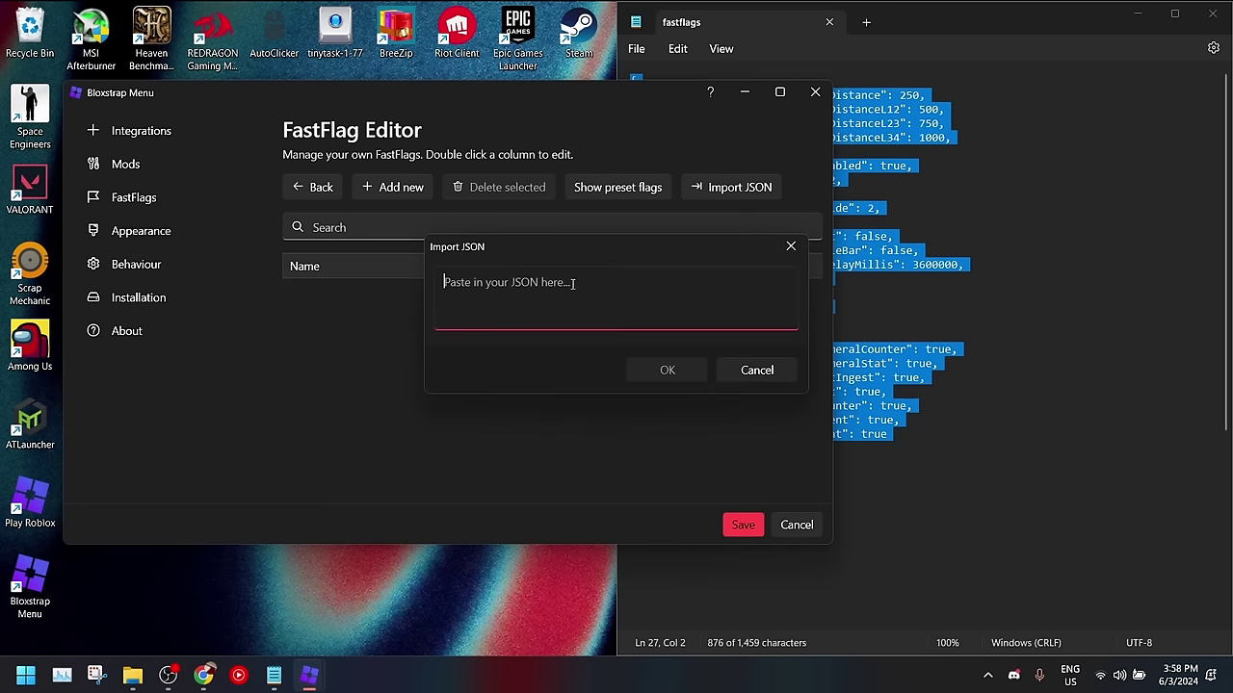
{"action": "right_click", "coordinate": [570, 283]}
{"action": "left_click", "coordinate": [593, 353]}
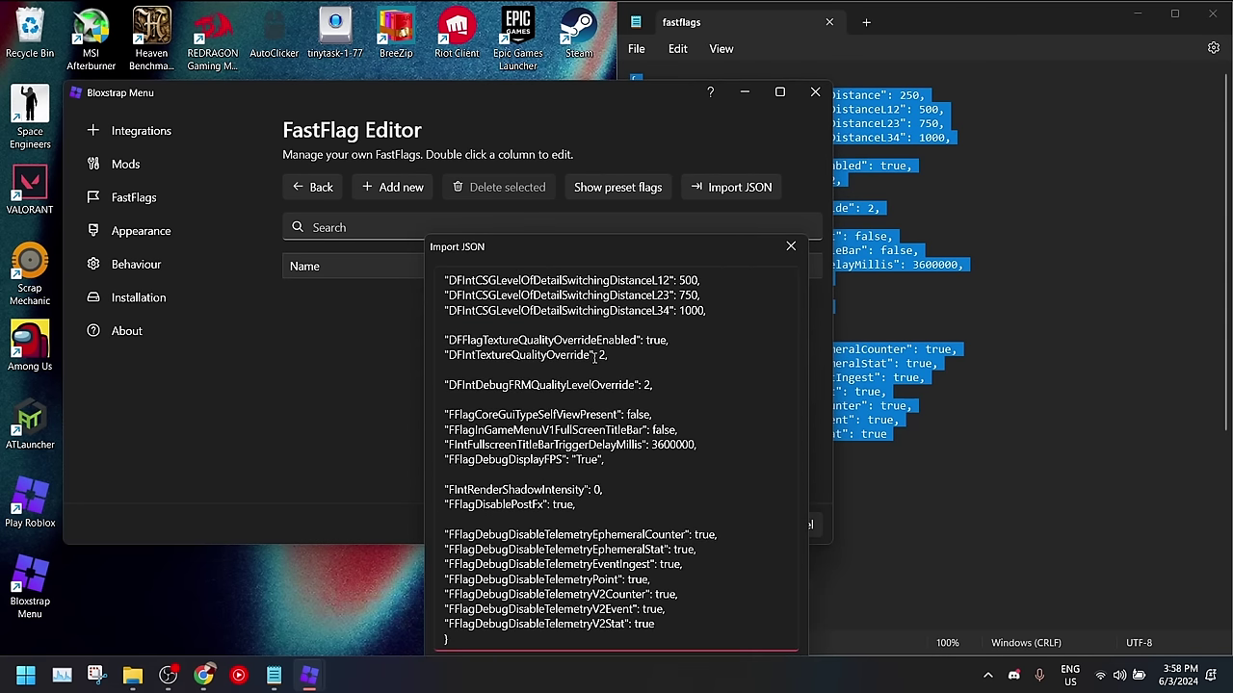
{"action": "scroll", "coordinate": [594, 358], "scroll_direction": "up", "scroll_amount": 1}
{"action": "scroll", "coordinate": [595, 357], "scroll_direction": "down", "scroll_amount": 1}
{"action": "left_click_drag", "start_coordinate": [591, 243], "coordinate": [605, 104]}
{"action": "scroll", "coordinate": [584, 219], "scroll_direction": "up", "scroll_amount": 1}
{"action": "scroll", "coordinate": [663, 277], "scroll_direction": "down", "scroll_amount": 1}
{"action": "left_click", "coordinate": [682, 554]}
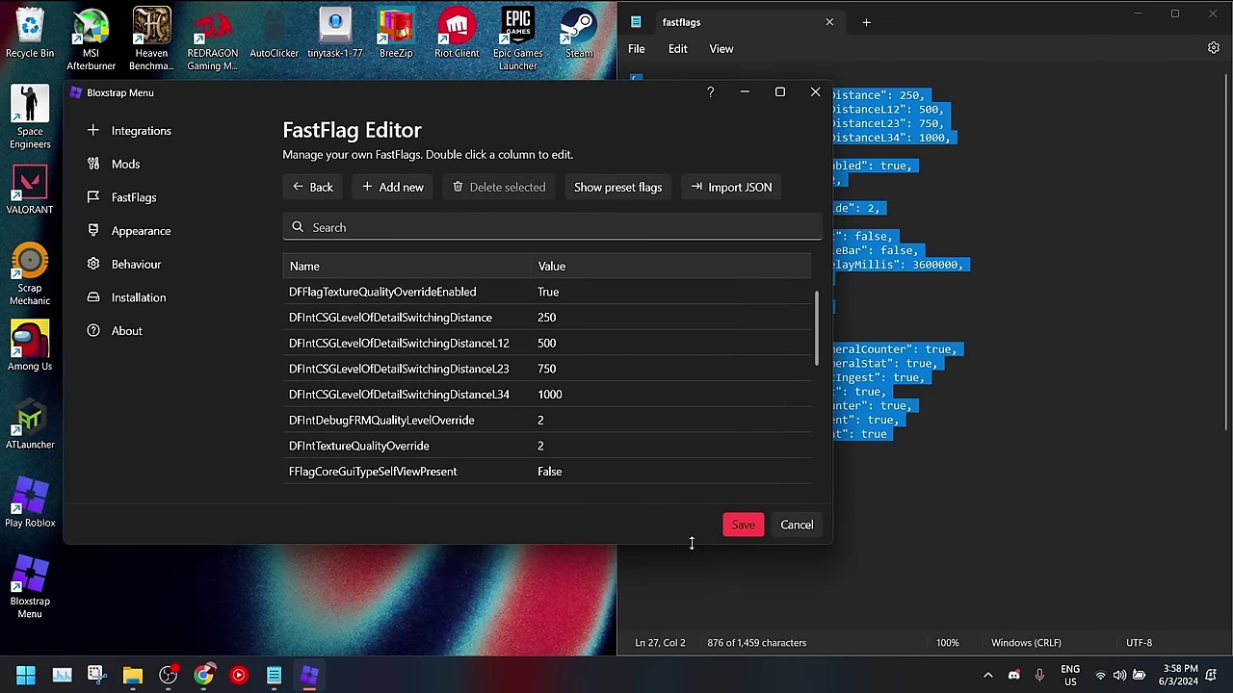
Look through the imported flags and set FFlagDebugDisplayFPS to False.
{"action": "scroll", "coordinate": [563, 374], "scroll_direction": "down", "scroll_amount": 5}
{"action": "scroll", "coordinate": [544, 443], "scroll_direction": "up", "scroll_amount": 5}
{"action": "scroll", "coordinate": [474, 372], "scroll_direction": "down", "scroll_amount": 5}
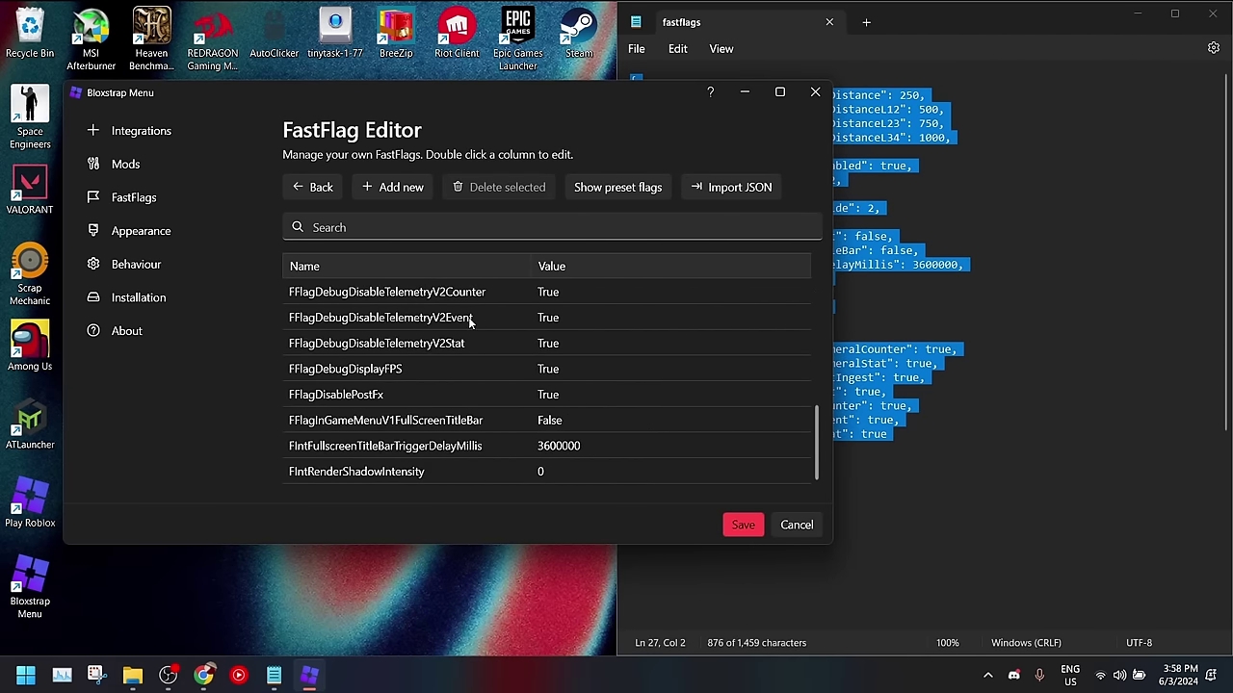
{"action": "left_click", "coordinate": [576, 373]}
{"action": "left_click", "coordinate": [576, 373]}
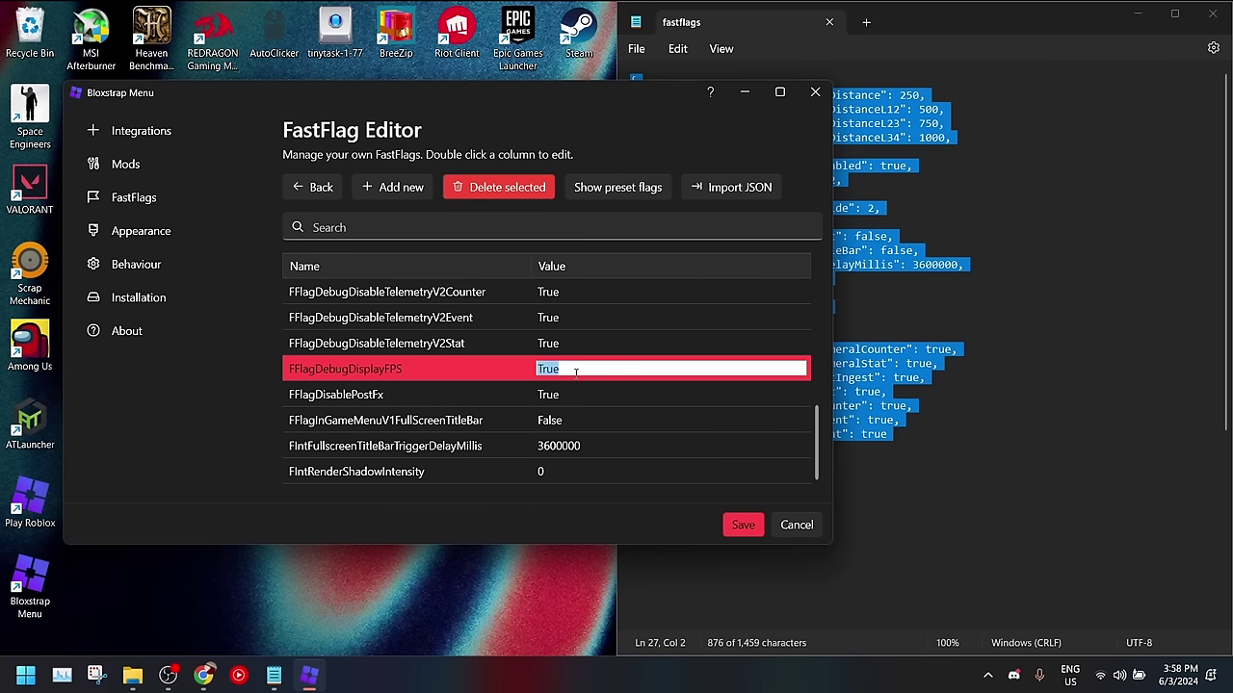
{"action": "type", "text": "False"}
{"action": "left_click", "coordinate": [563, 339]}
{"action": "left_click", "coordinate": [599, 376]}
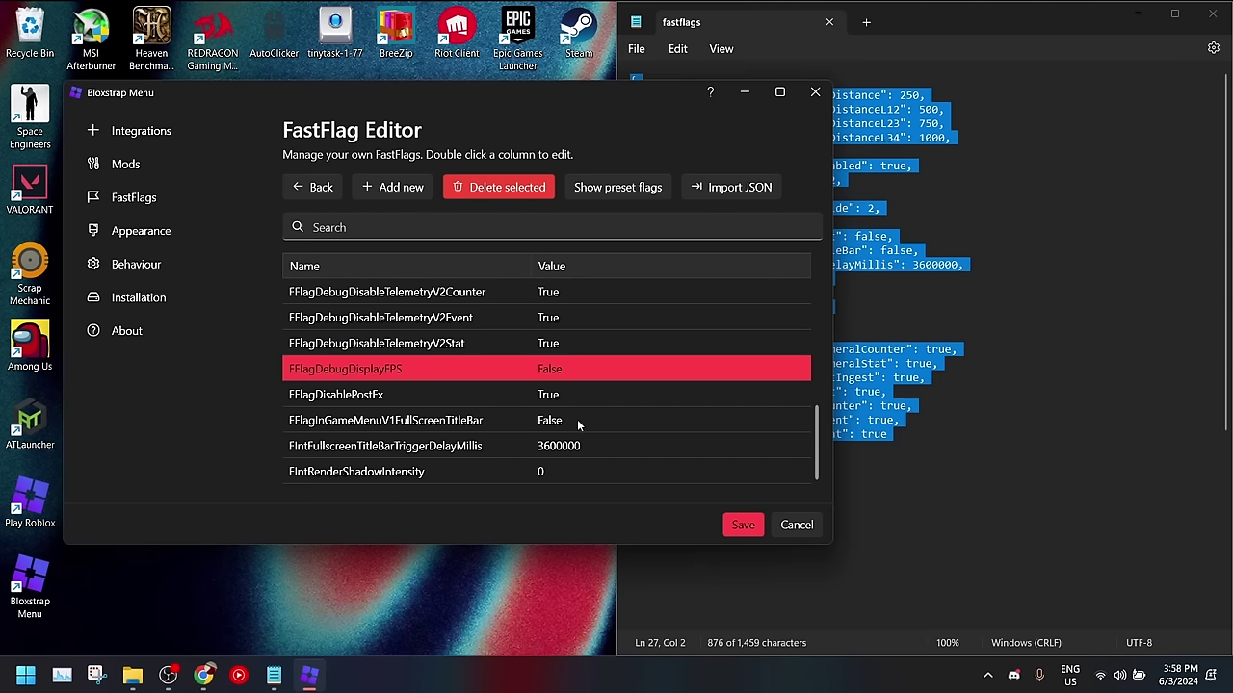
Save the Bloxstrap settings and close the fastflags text file.
{"action": "scroll", "coordinate": [652, 459], "scroll_direction": "up", "scroll_amount": 5}
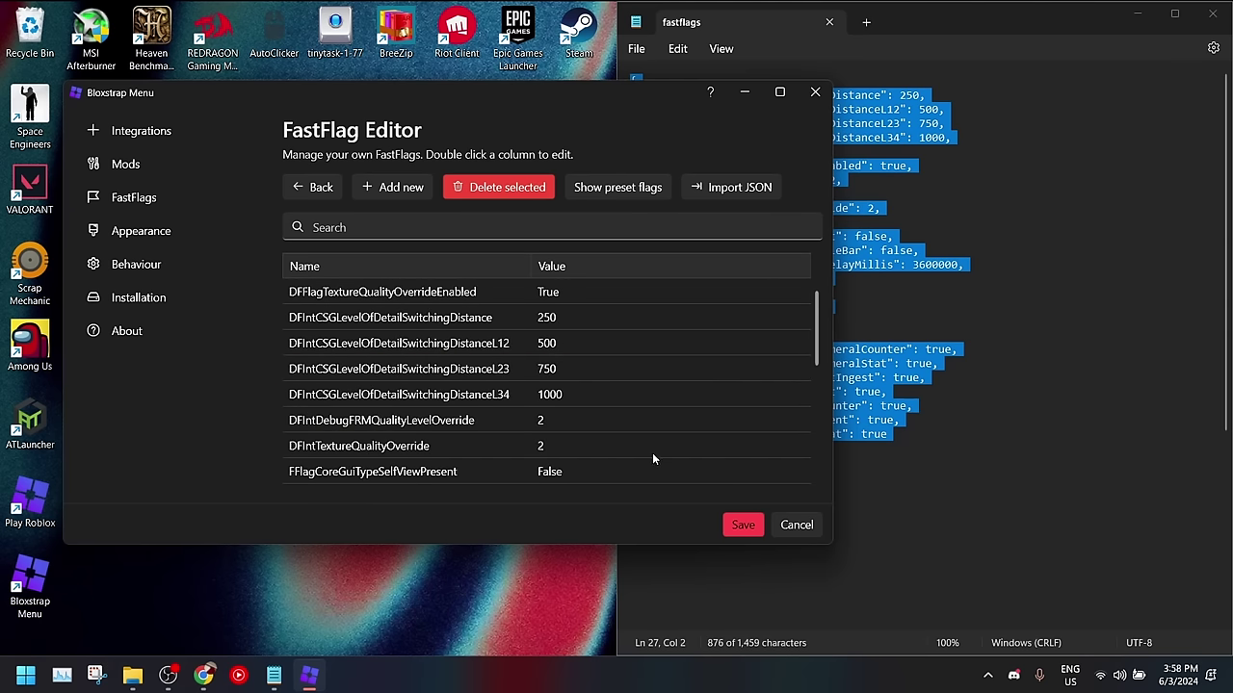
{"action": "left_click", "coordinate": [744, 525]}
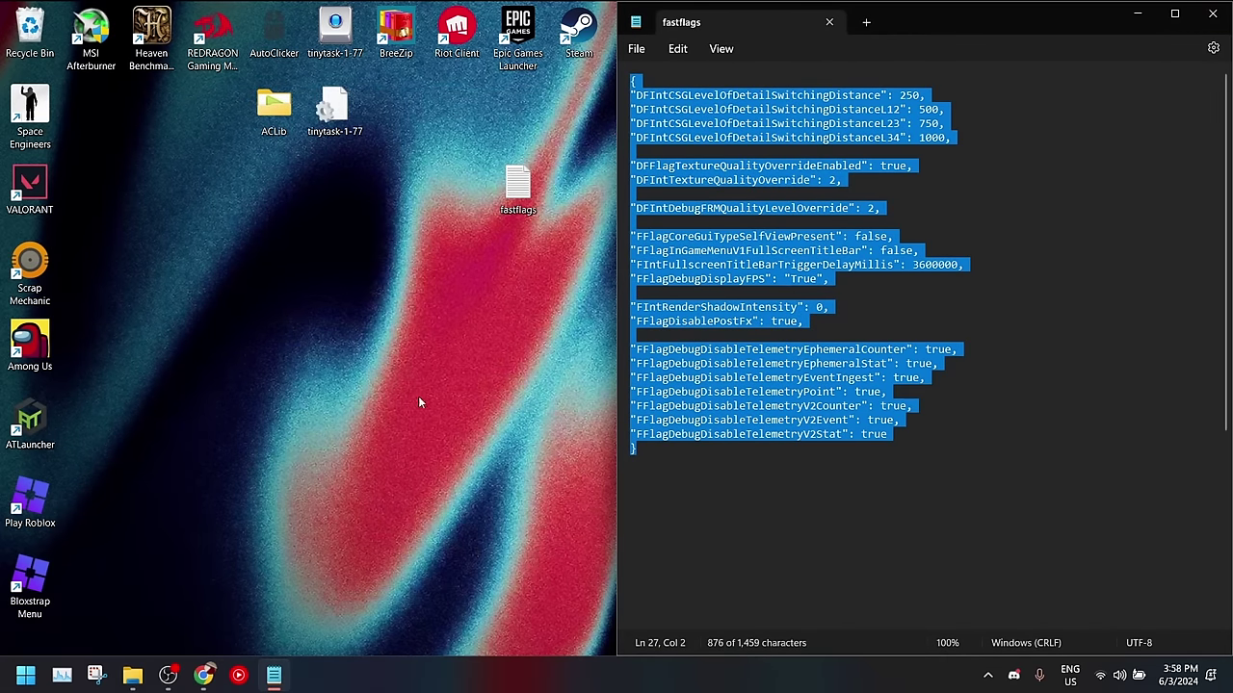
{"action": "left_click", "coordinate": [1213, 19]}
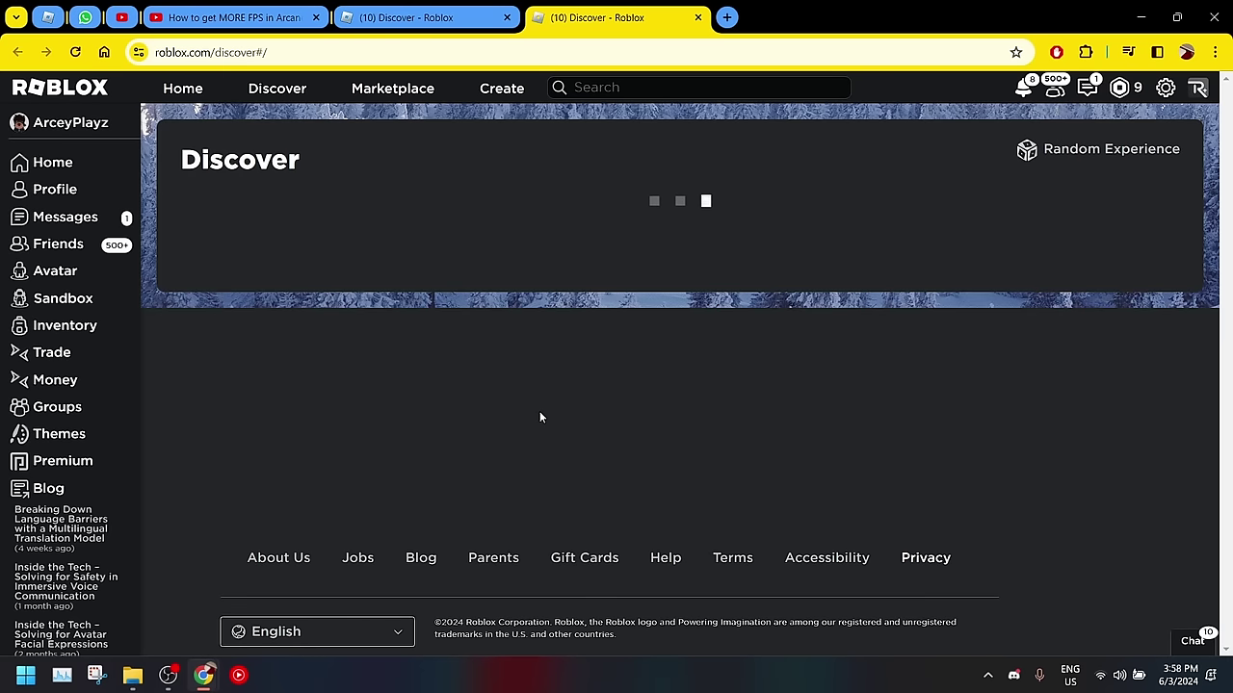
Find Murder Mystery 2 among the recommended games on the Roblox Discover page in Chrome and launch it.
{"action": "scroll", "coordinate": [537, 414], "scroll_direction": "down", "scroll_amount": 2}
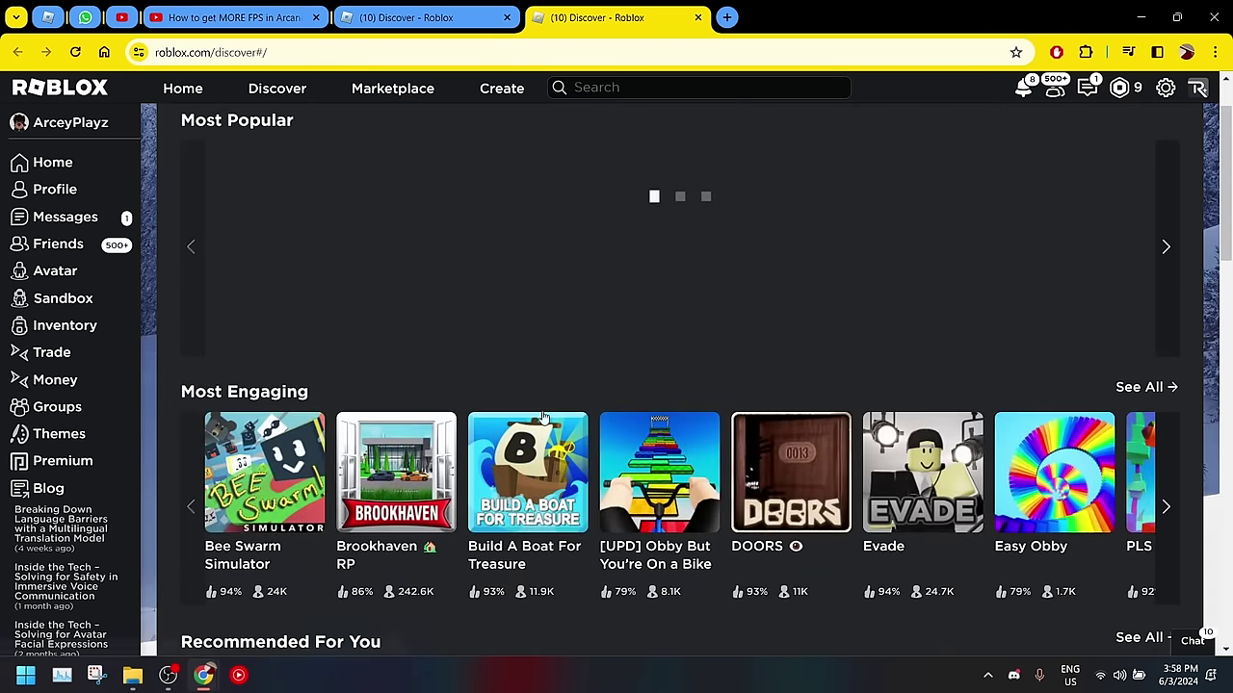
{"action": "scroll", "coordinate": [551, 416], "scroll_direction": "down", "scroll_amount": 1}
{"action": "scroll", "coordinate": [1012, 354], "scroll_direction": "down", "scroll_amount": 1}
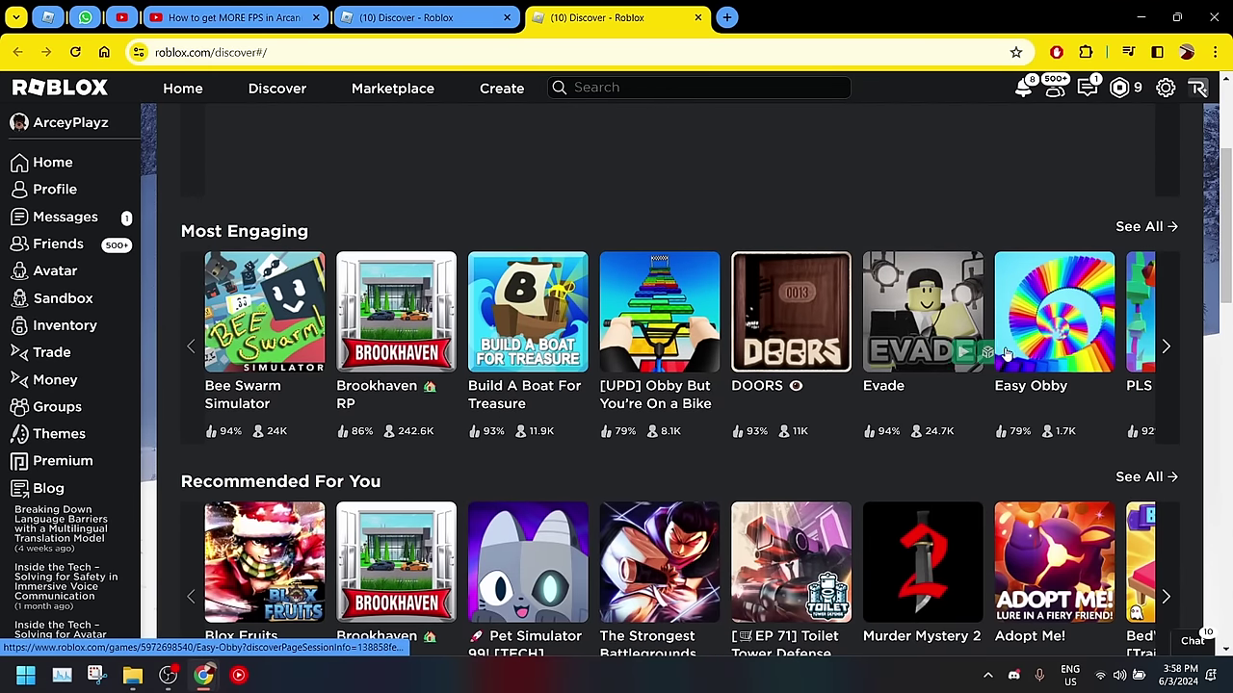
{"action": "scroll", "coordinate": [481, 385], "scroll_direction": "down", "scroll_amount": 1}
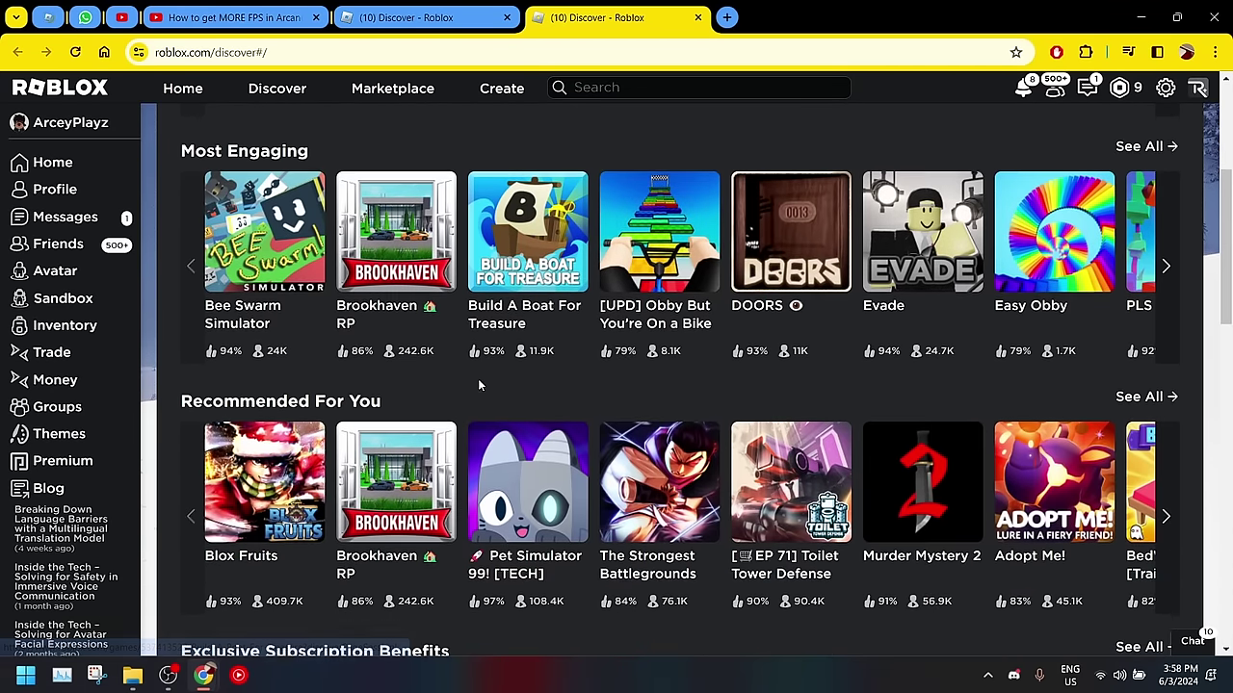
{"action": "scroll", "coordinate": [959, 373], "scroll_direction": "down", "scroll_amount": 3}
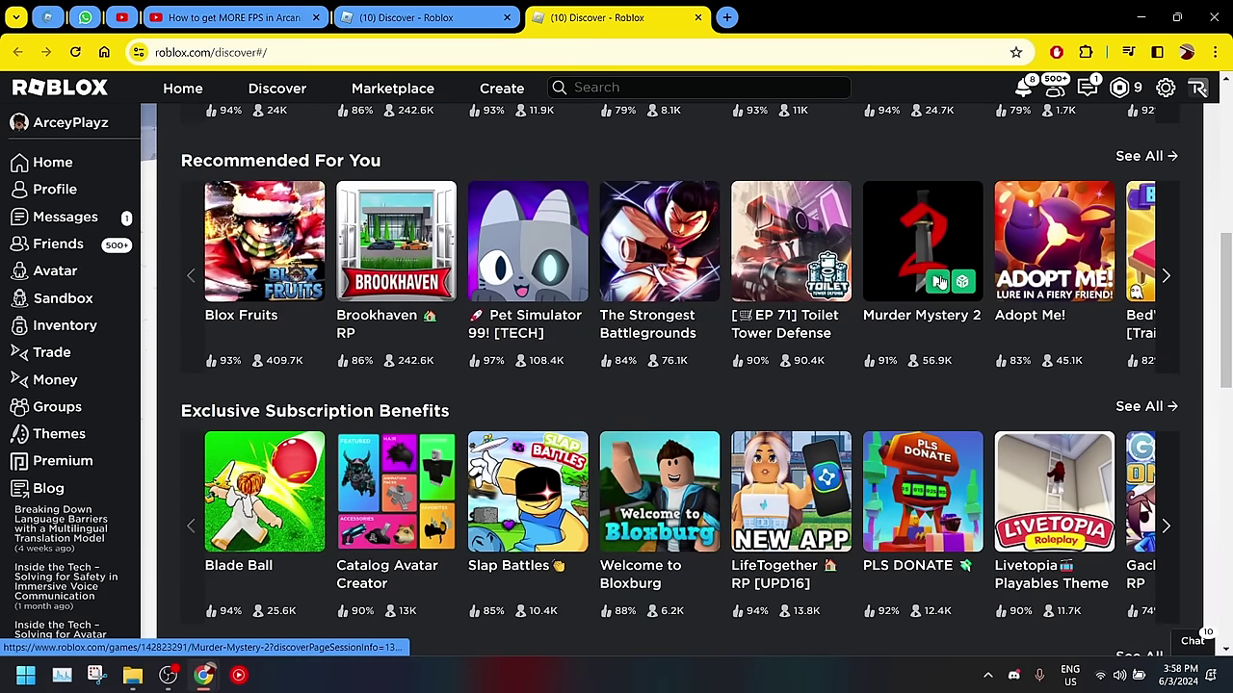
{"action": "left_click", "coordinate": [939, 285]}
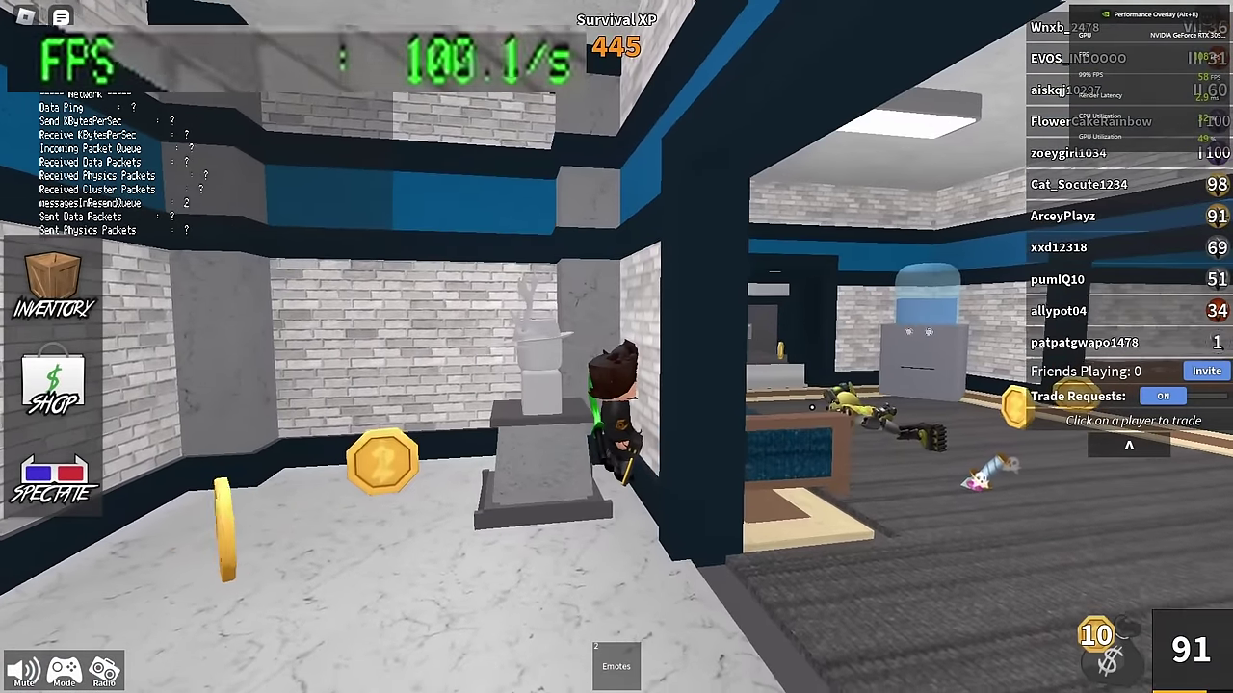
Look around in Murder Mystery 2 to check the frame rate, switching the network statistics overlay off and back on.
{"action": "right_click", "coordinate": [812, 407]}
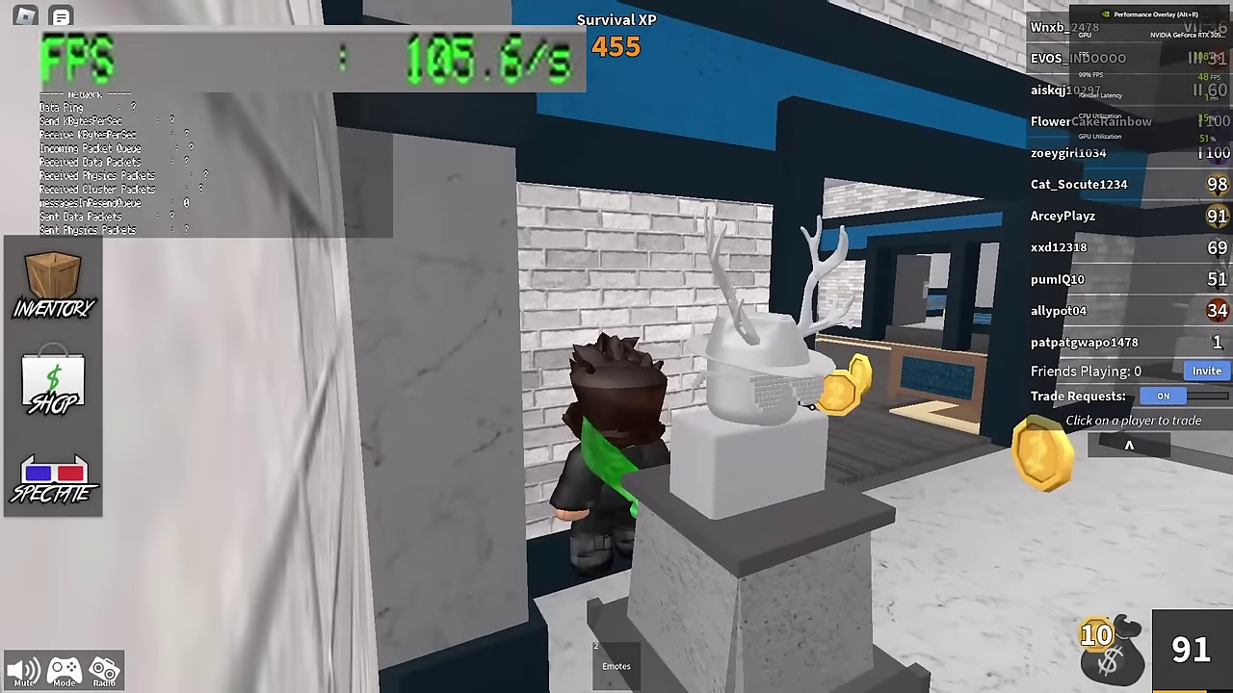
{"action": "right_click", "coordinate": [812, 408]}
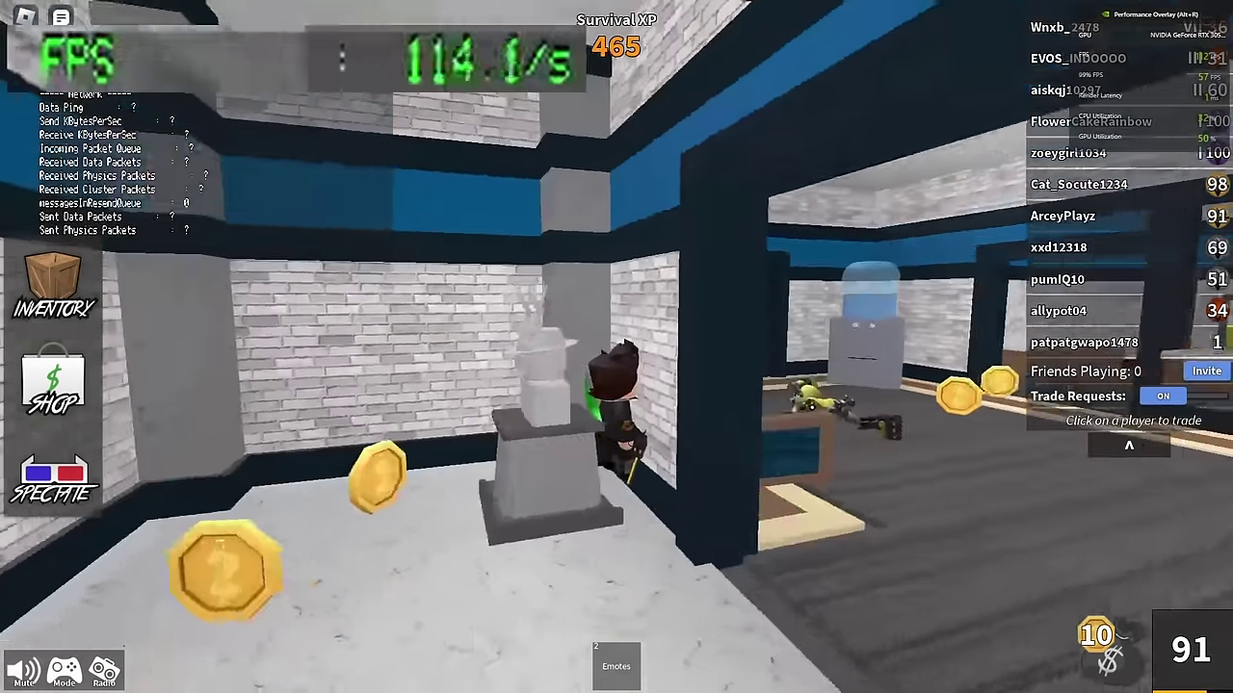
{"action": "right_click", "coordinate": [812, 407]}
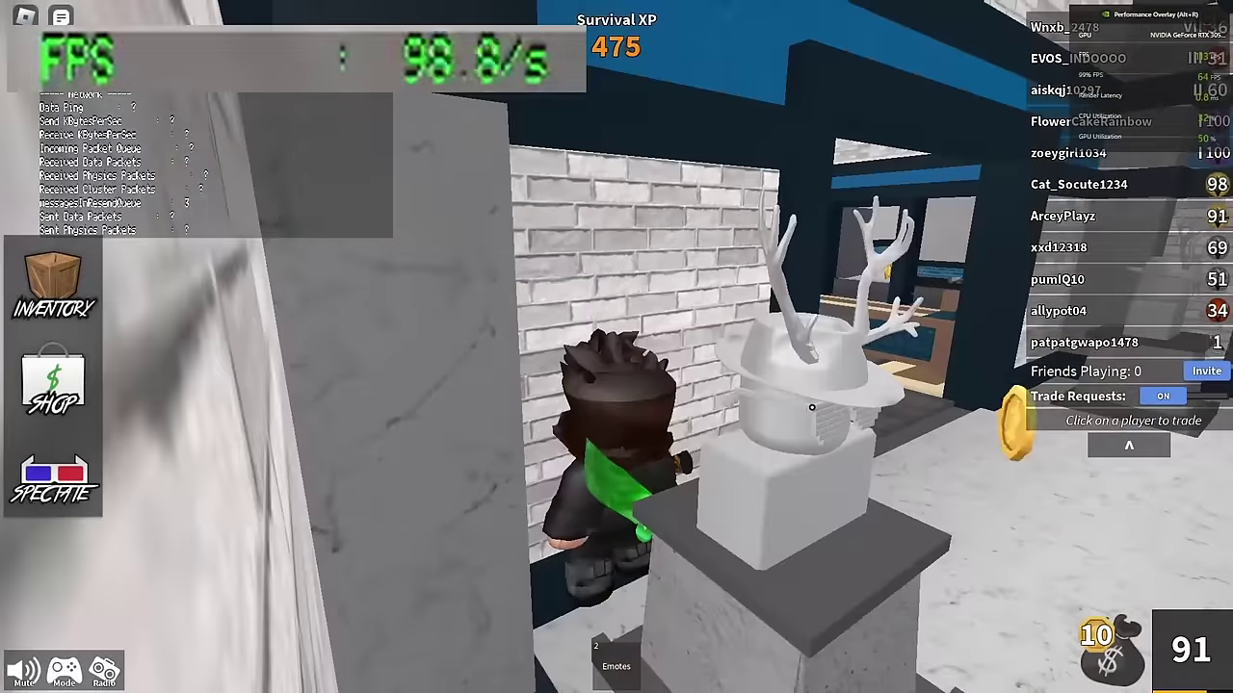
{"action": "key", "text": "shift+F3"}
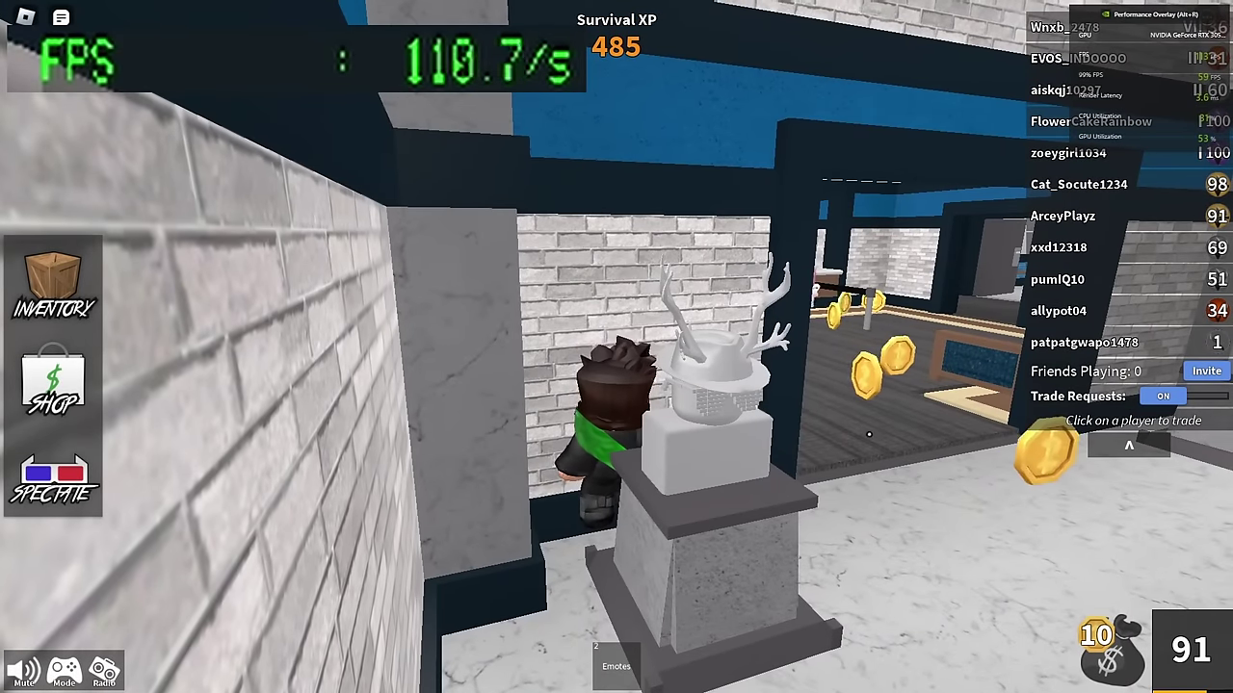
{"action": "right_click", "coordinate": [920, 389]}
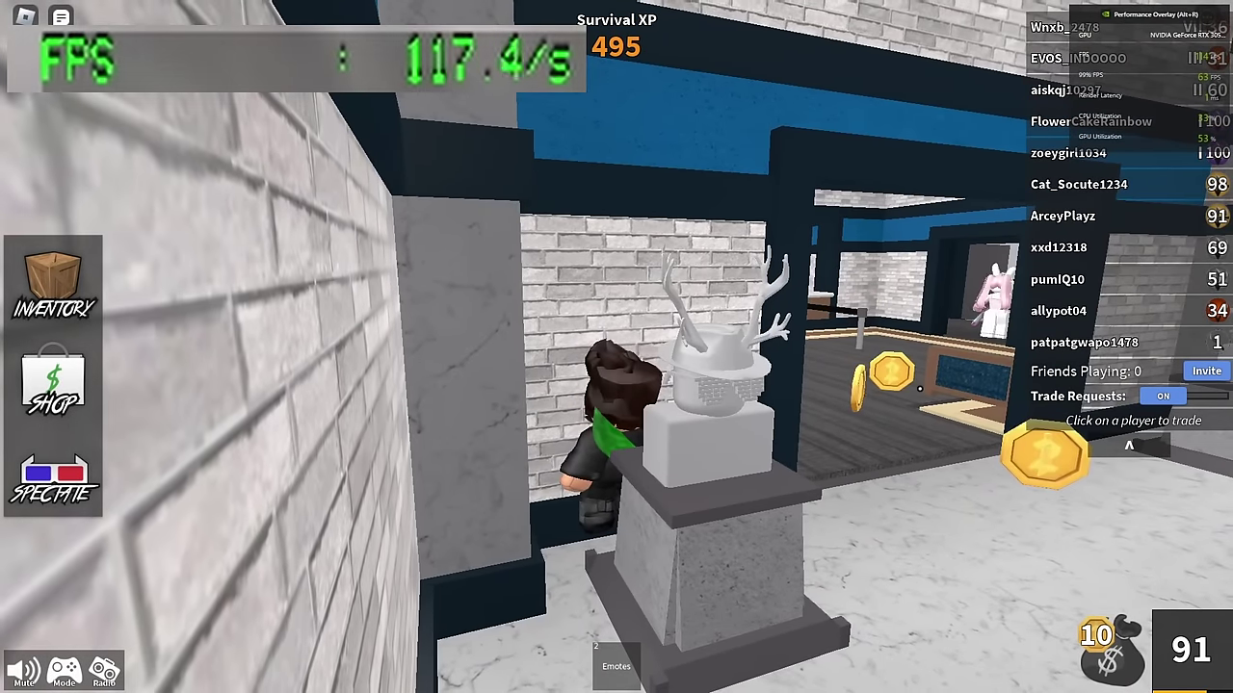
{"action": "key", "text": "shift+F3"}
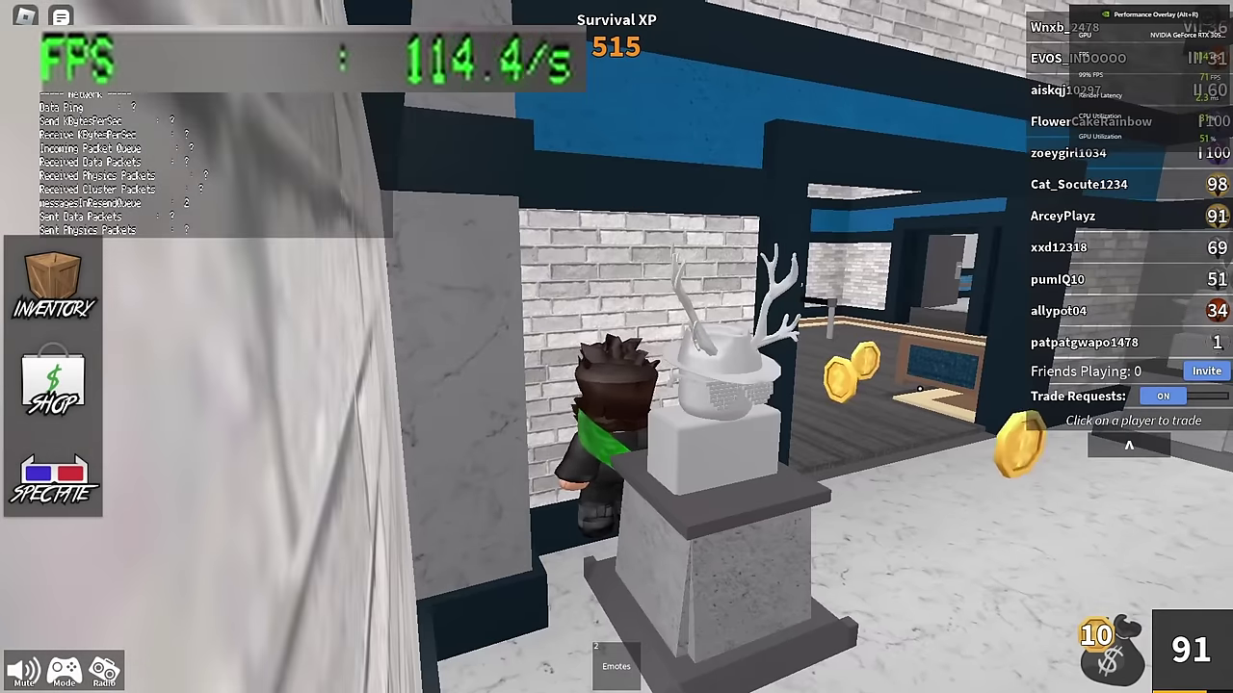
{"action": "right_click", "coordinate": [919, 389]}
{"action": "right_click", "coordinate": [920, 389]}
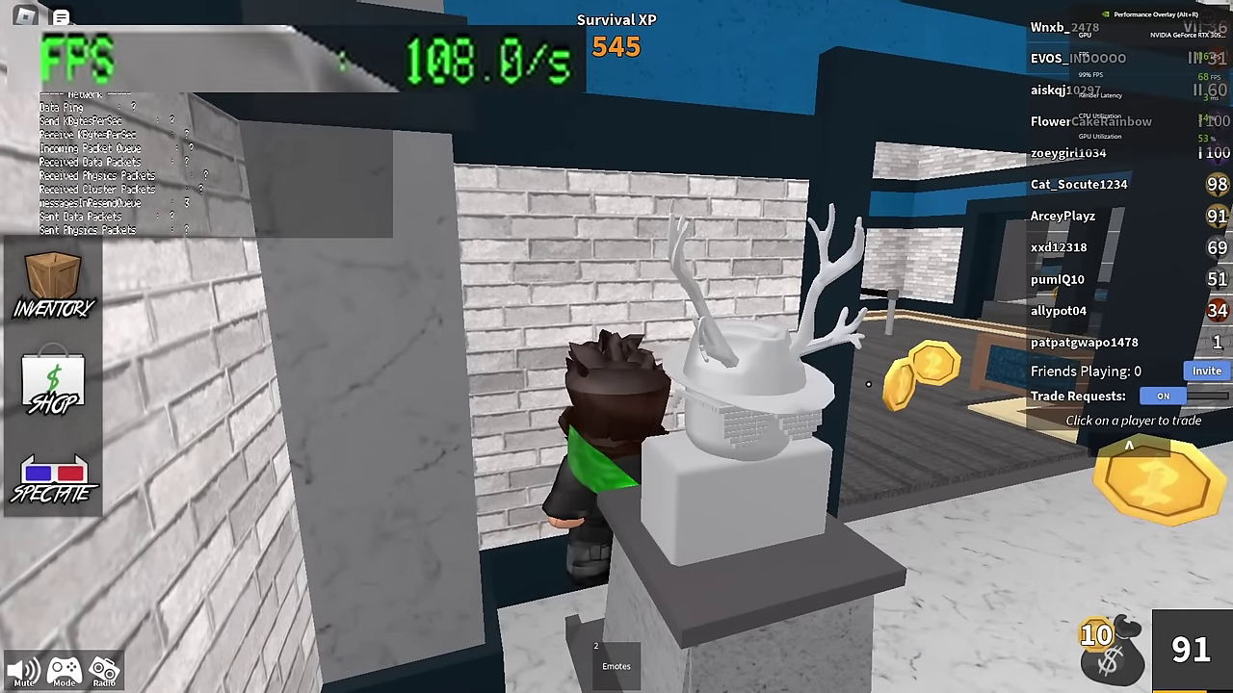
Move the character and camera around the statue area to observe the frame rate from different views.
{"action": "key", "text": "d"}
{"action": "right_click", "coordinate": [869, 384]}
{"action": "key", "text": "w"}
{"action": "key", "text": "w"}
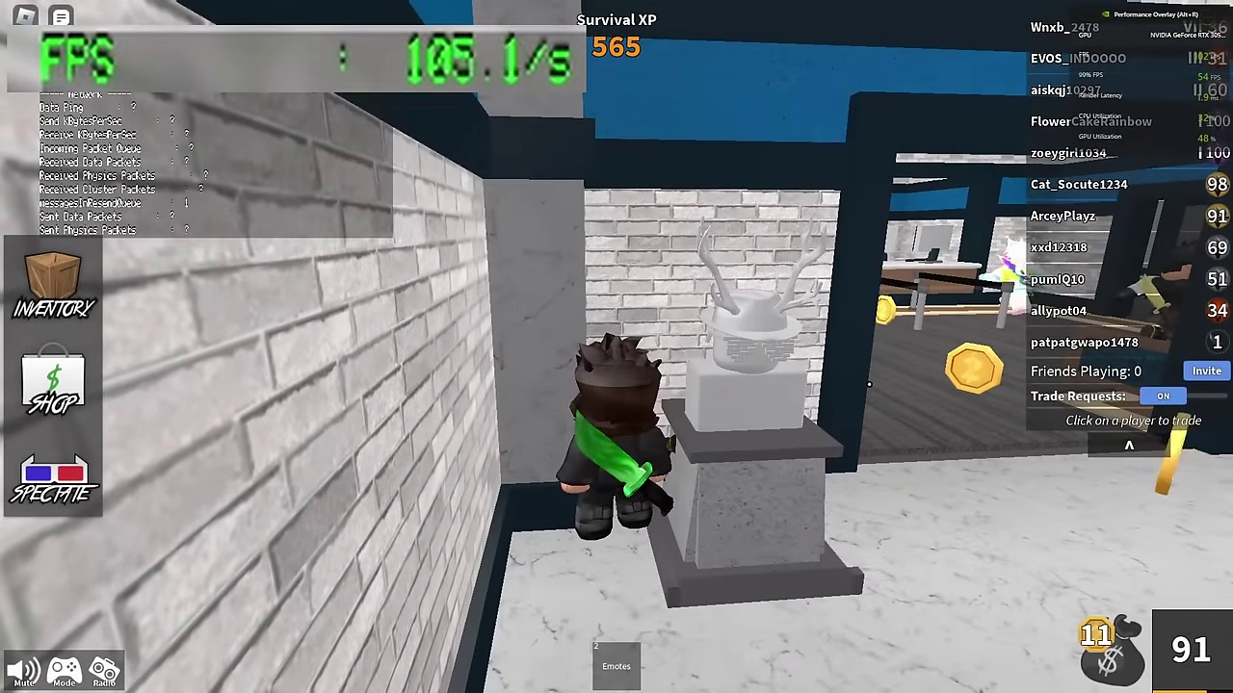
{"action": "key", "text": "space"}
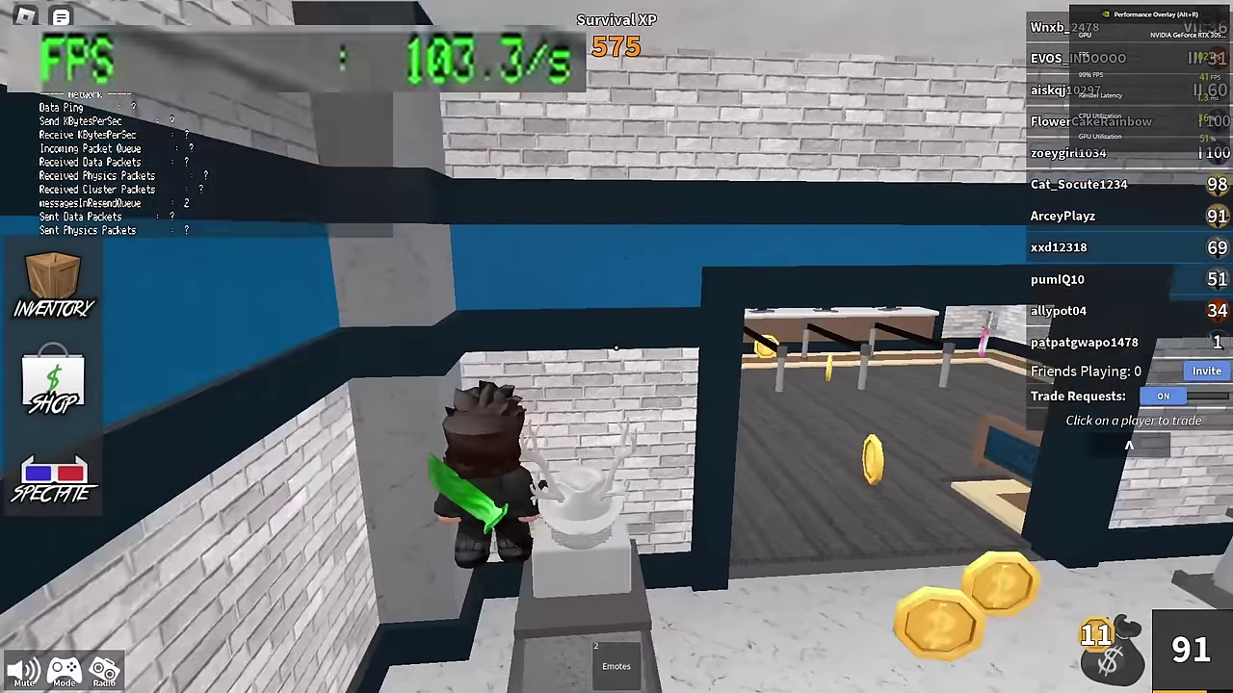
{"action": "left_click_drag", "start_coordinate": [869, 384], "coordinate": [647, 342]}
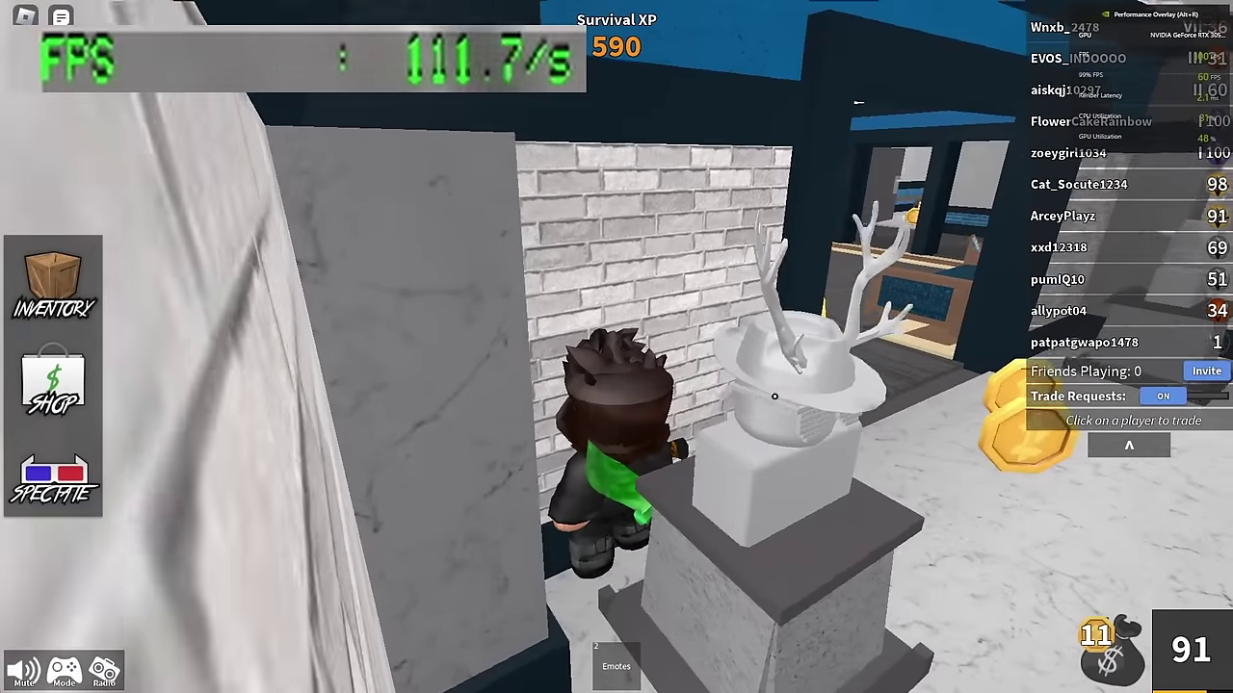
{"action": "left_click_drag", "start_coordinate": [774, 396], "coordinate": [775, 396]}
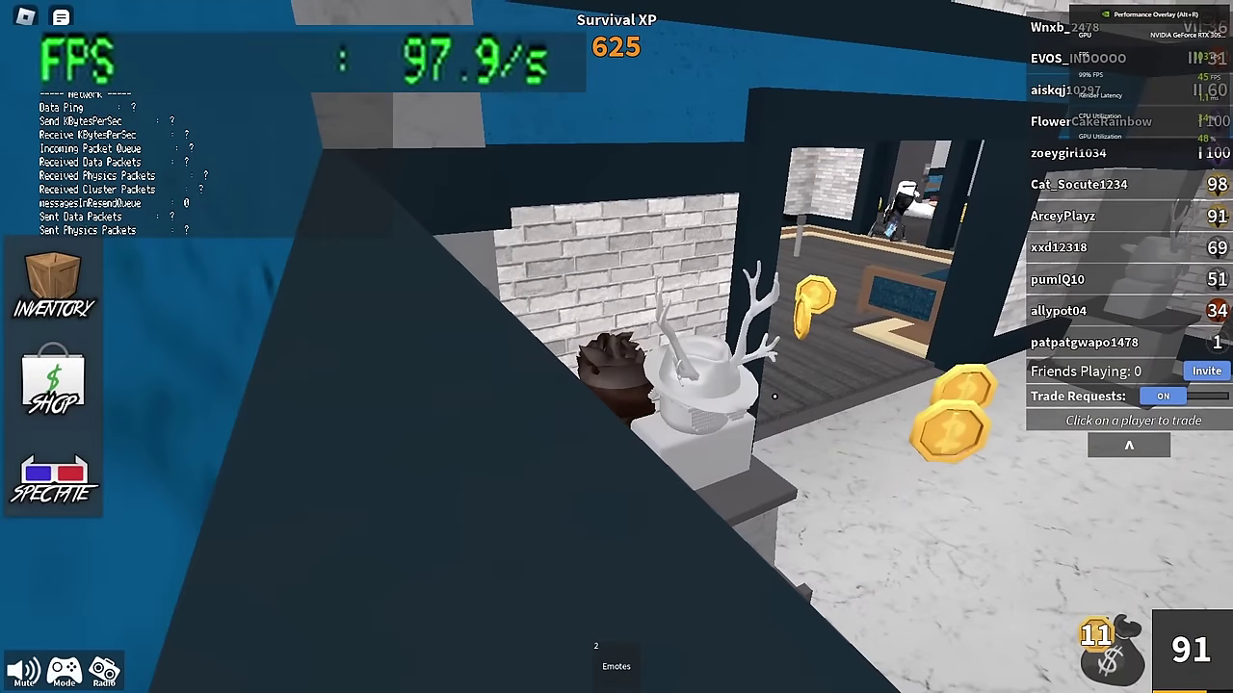
{"action": "scroll", "coordinate": [774, 396], "scroll_direction": "up", "scroll_amount": 1}
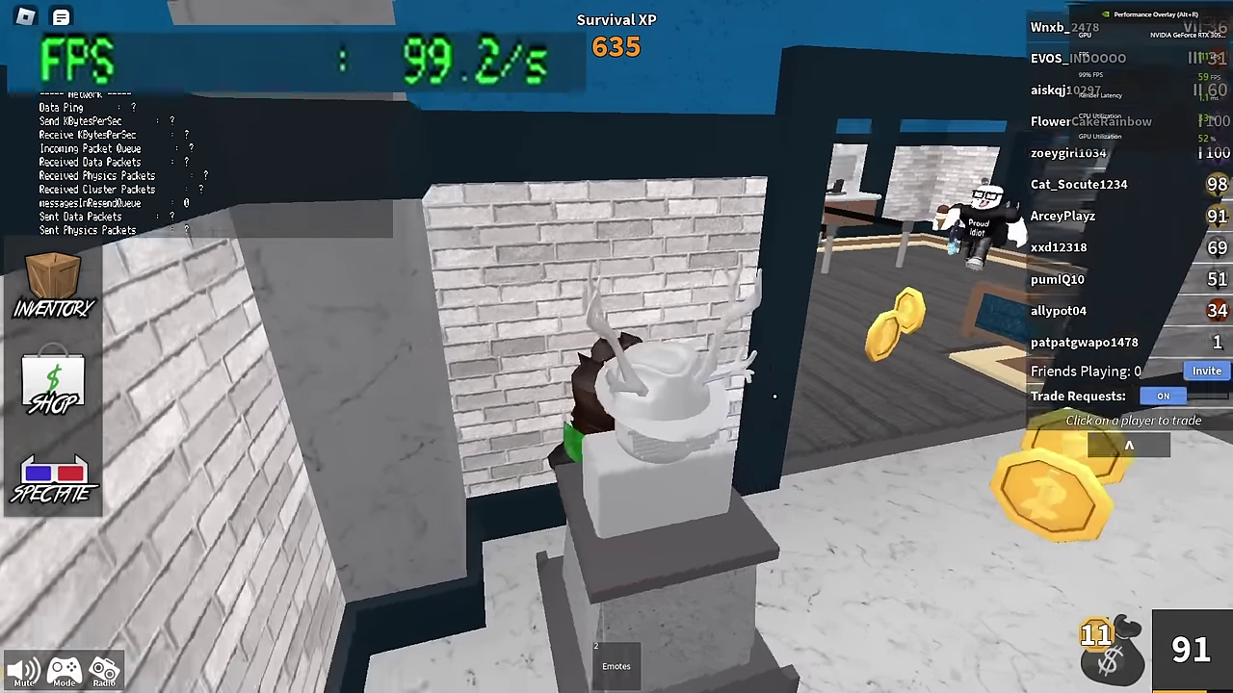
{"action": "left_click_drag", "start_coordinate": [774, 396], "coordinate": [774, 396]}
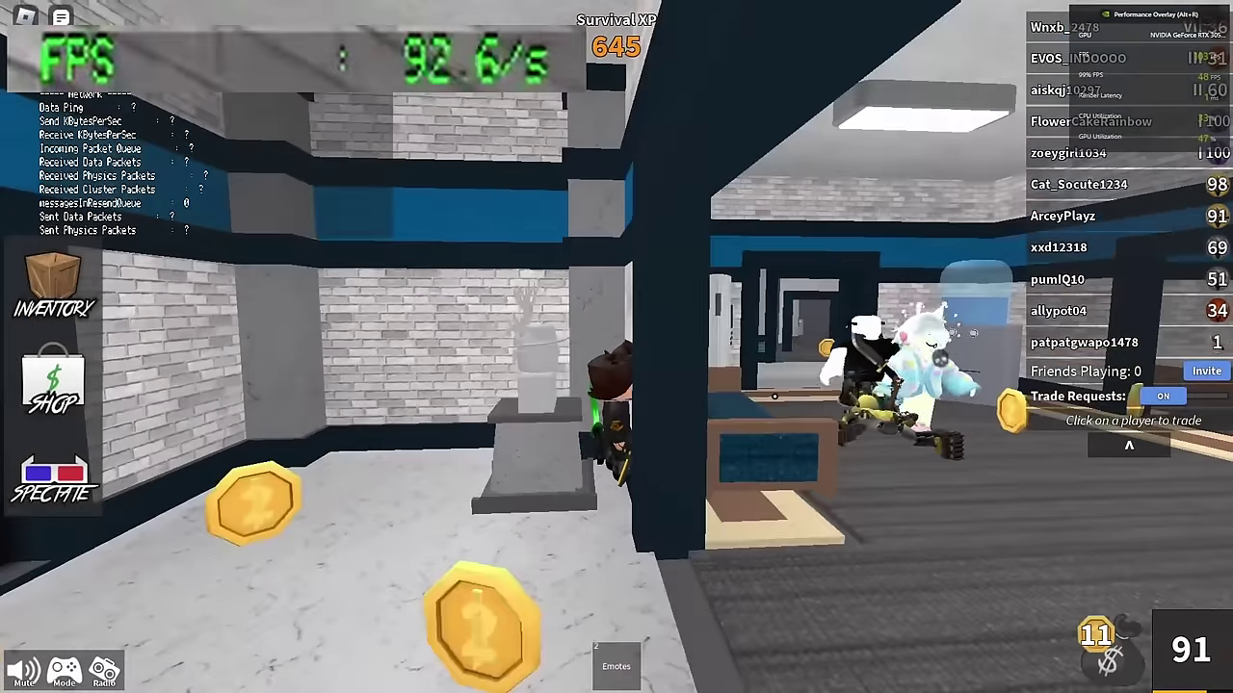
{"action": "key", "text": "Left"}
{"action": "key", "text": "Left"}
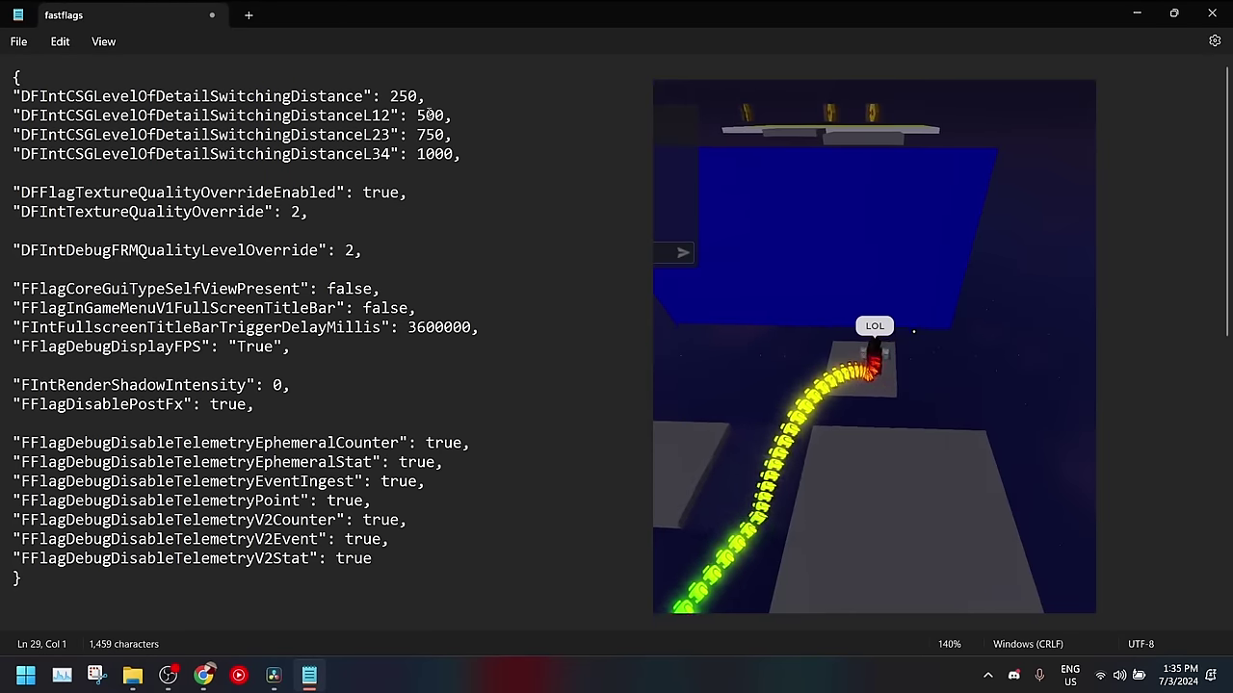
Highlight the four DFIntCSGLevelOfDetailSwitchingDistance lines in the fastflags text file to review them as a group.
{"action": "left_click_drag", "start_coordinate": [472, 154], "coordinate": [14, 96]}
{"action": "left_click", "coordinate": [589, 225]}
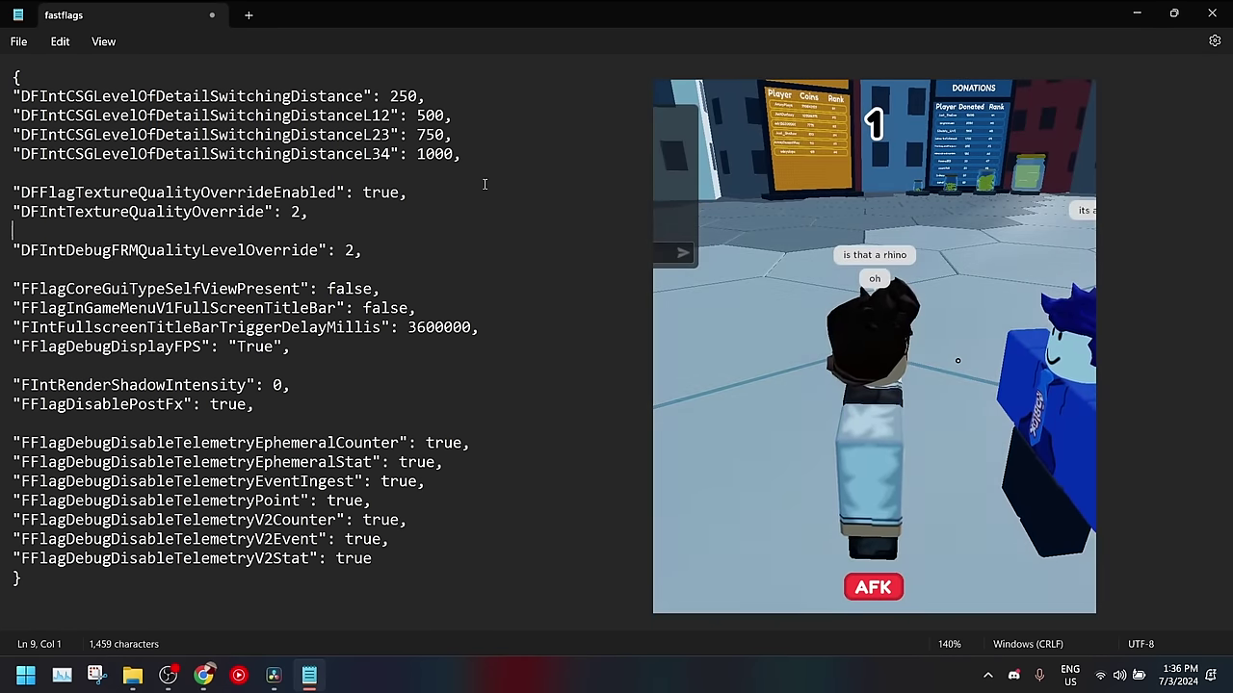
{"action": "left_click_drag", "start_coordinate": [462, 154], "coordinate": [14, 96]}
{"action": "left_click", "coordinate": [586, 169]}
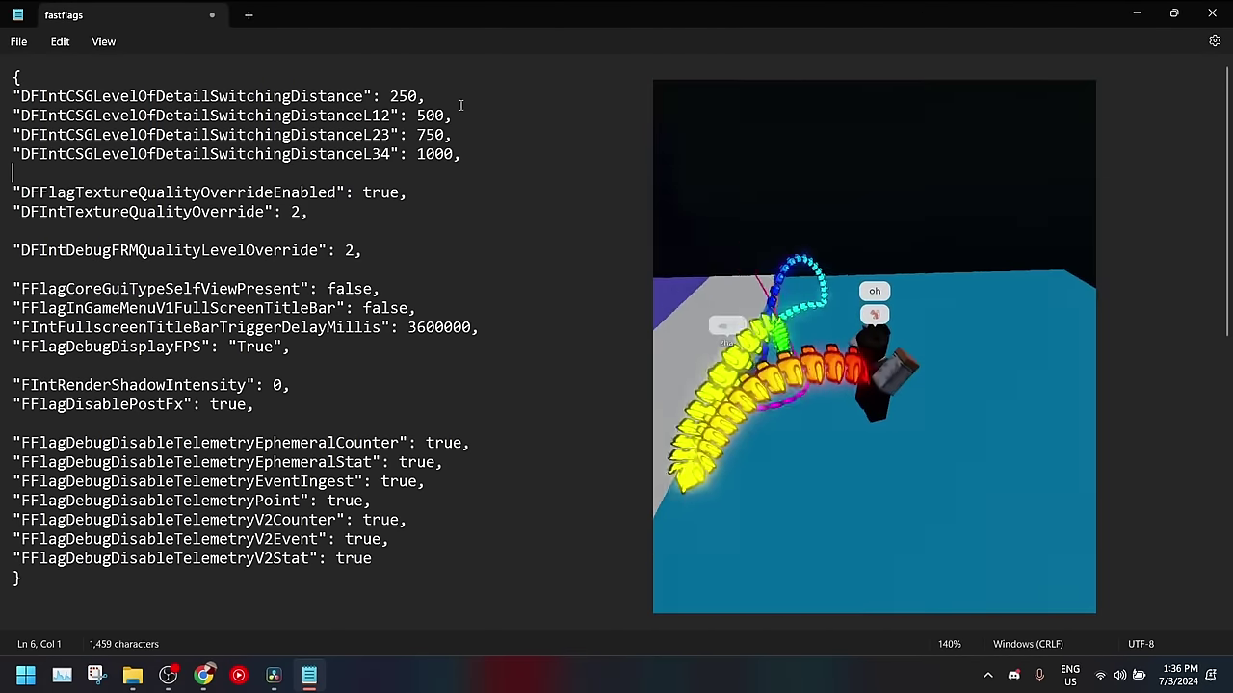
Examine the base, L12 and L23 switching-distance lines one at a time, and highlight the whole distance group again.
{"action": "left_click_drag", "start_coordinate": [430, 102], "coordinate": [102, 96]}
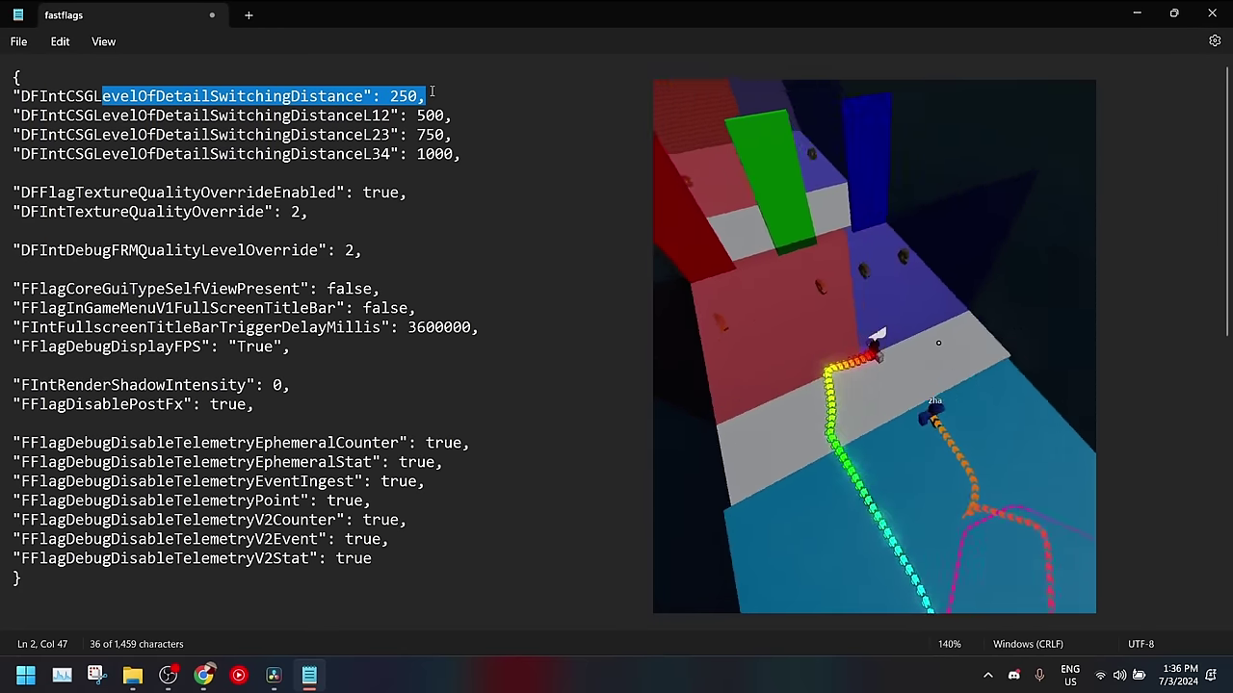
{"action": "left_click", "coordinate": [461, 115]}
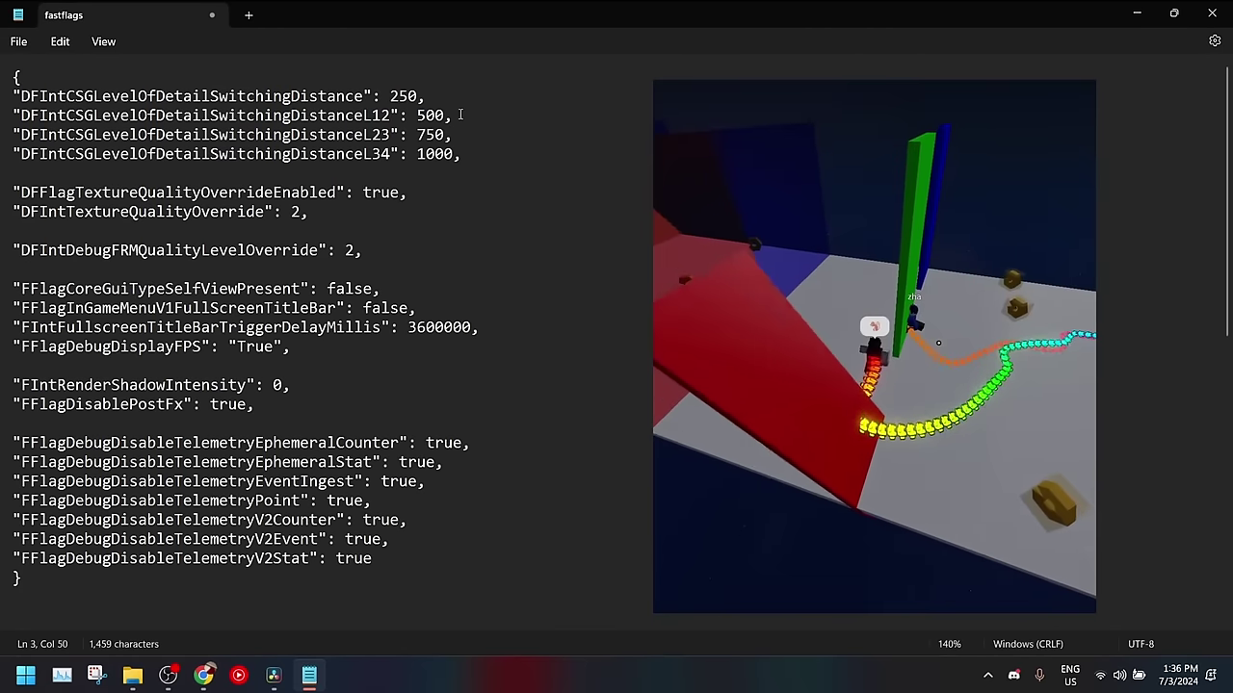
{"action": "left_click_drag", "start_coordinate": [460, 114], "coordinate": [237, 116]}
{"action": "left_click", "coordinate": [476, 126]}
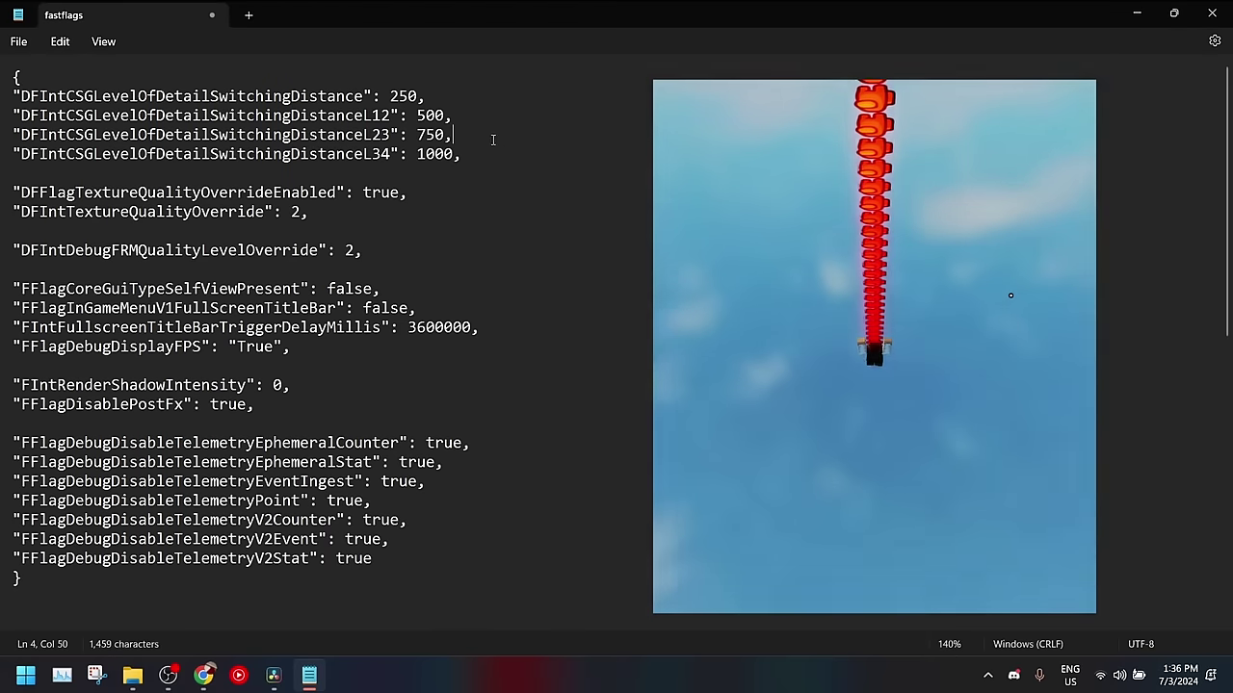
{"action": "left_click_drag", "start_coordinate": [487, 140], "coordinate": [265, 136]}
{"action": "left_click", "coordinate": [535, 159]}
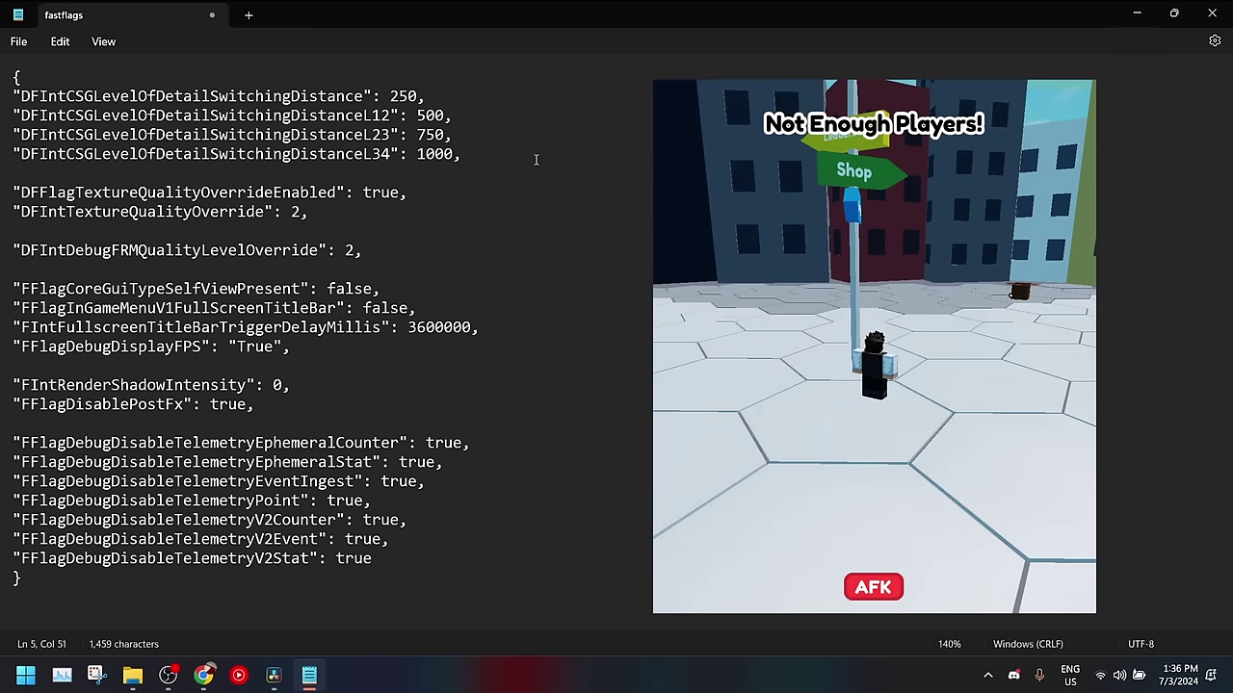
{"action": "left_click_drag", "start_coordinate": [498, 168], "coordinate": [11, 97]}
{"action": "left_click", "coordinate": [412, 192]}
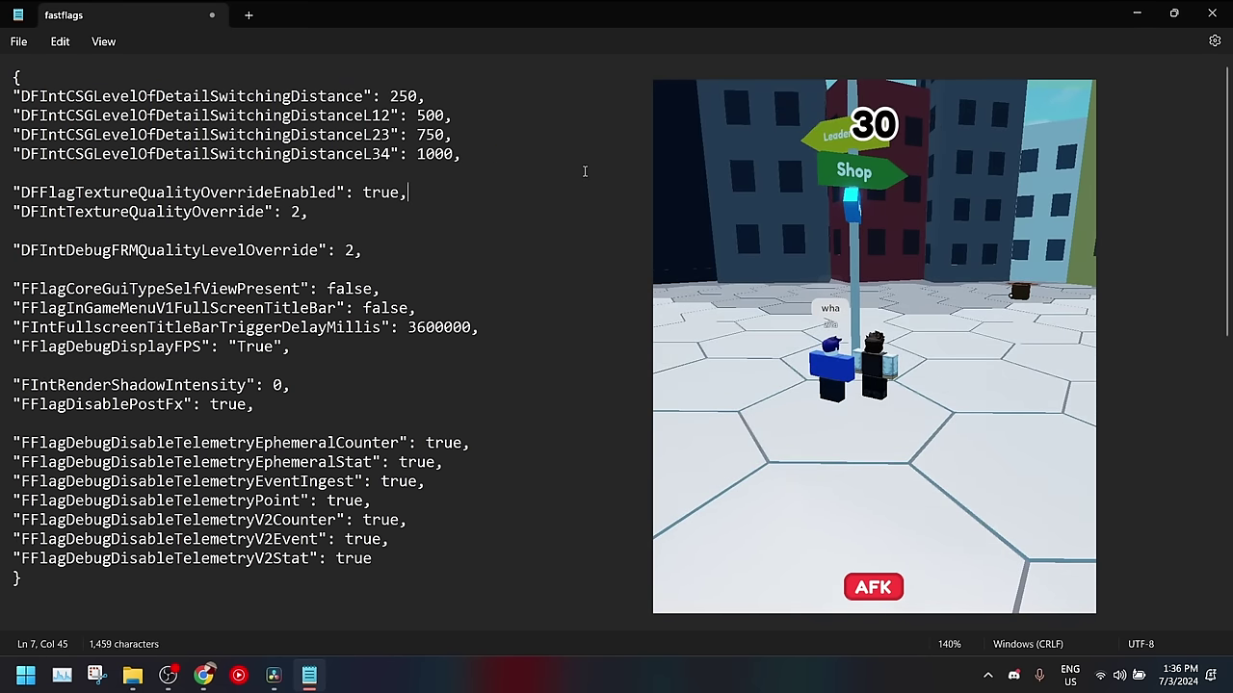
Highlight the two texture quality lines, try DFIntTextureQualityOverride at 2, 1 and 0 in turn, and return it to 2.
{"action": "left_click_drag", "start_coordinate": [309, 212], "coordinate": [3, 199]}
{"action": "left_click", "coordinate": [331, 214]}
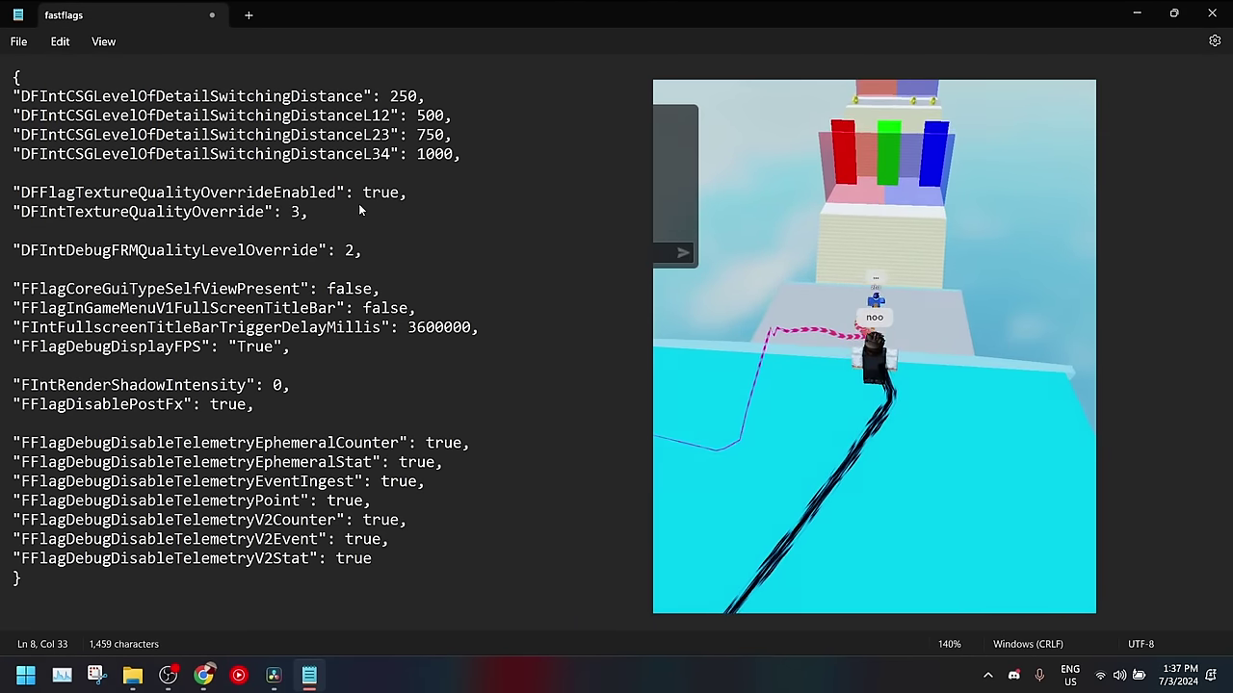
{"action": "key", "text": "BackSpace"}
{"action": "type", "text": "2"}
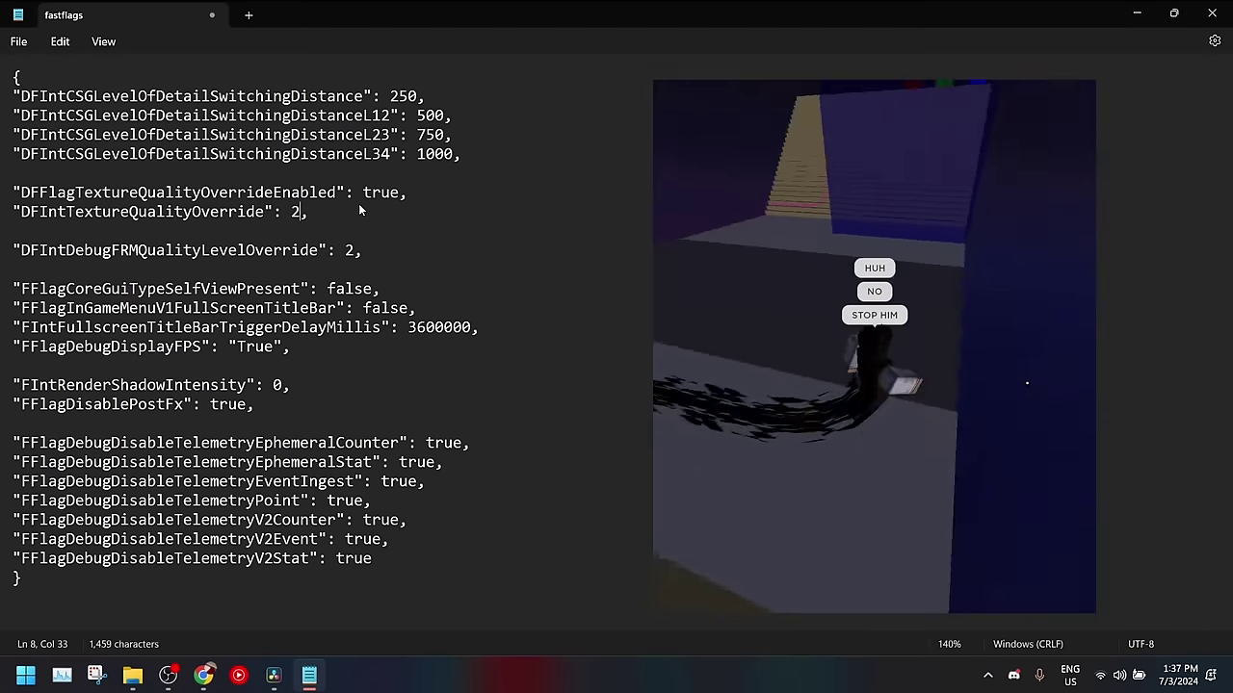
{"action": "key", "text": "BackSpace"}
{"action": "type", "text": "1"}
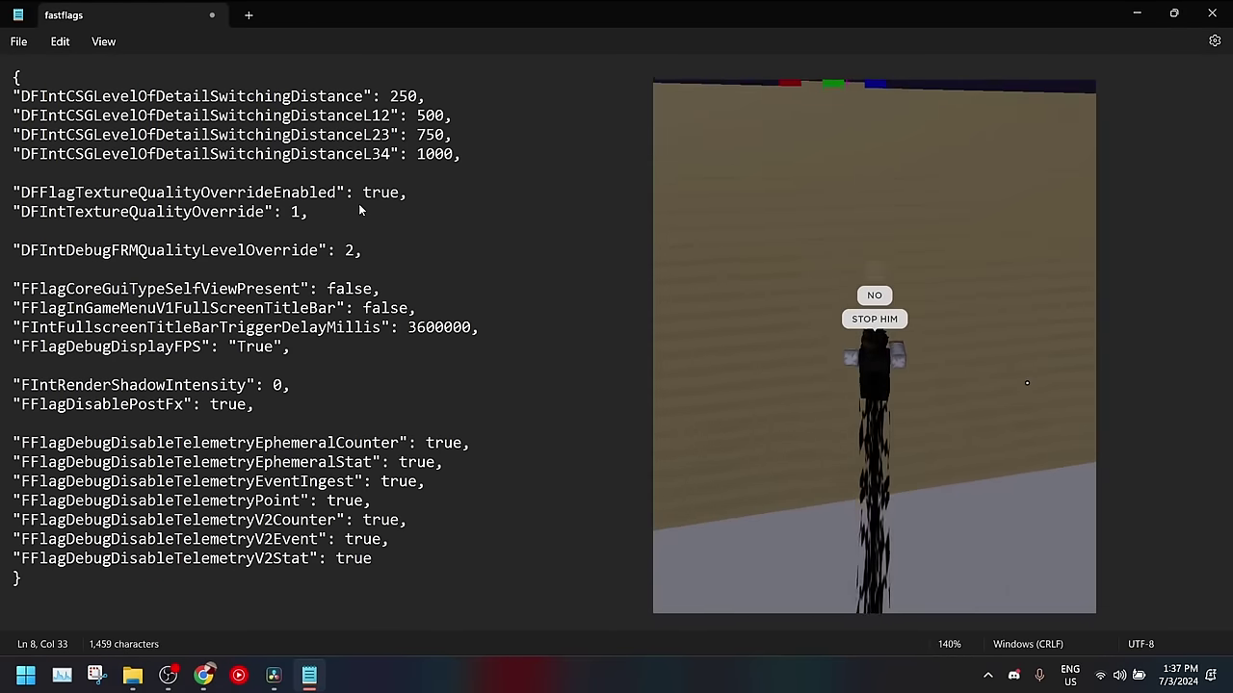
{"action": "key", "text": "BackSpace"}
{"action": "type", "text": "0"}
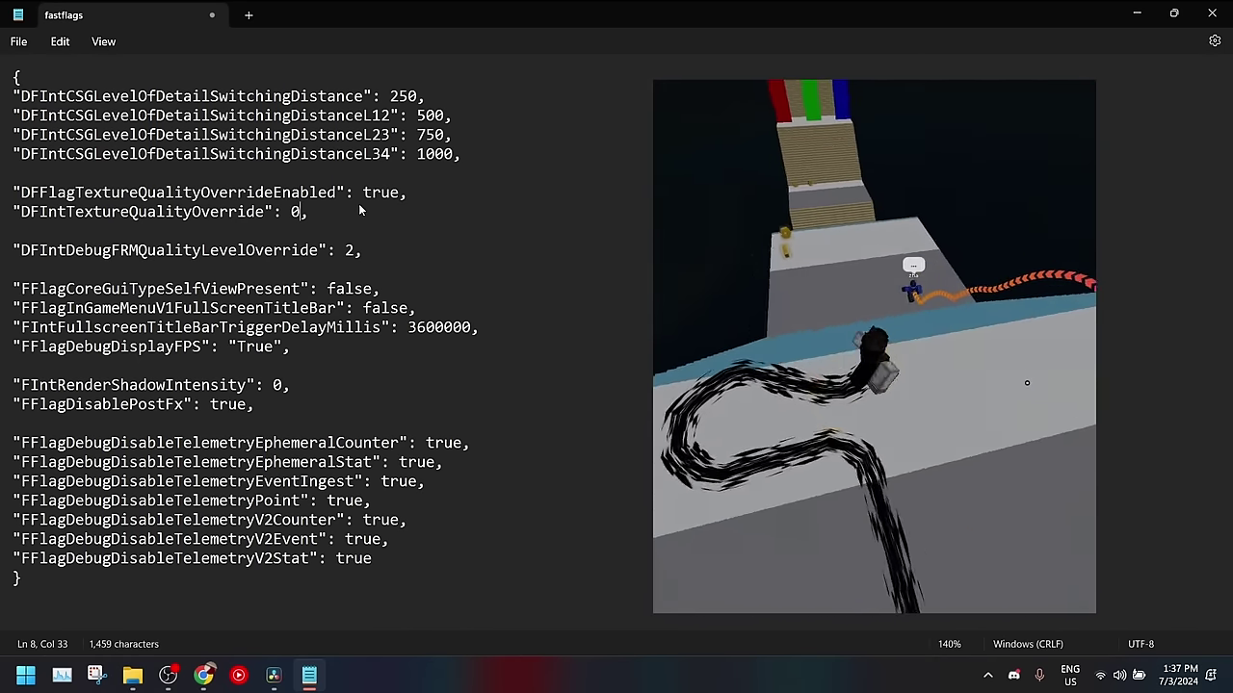
{"action": "key", "text": "BackSpace"}
{"action": "type", "text": "2"}
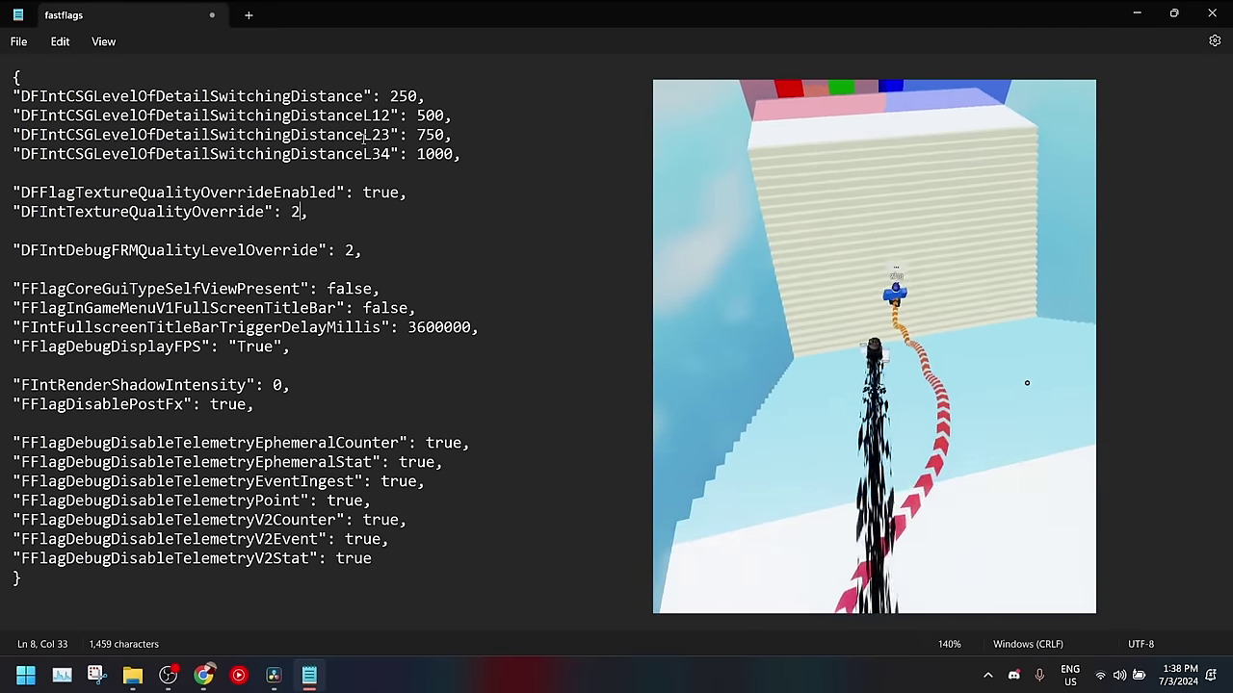
Switch DFFlagTextureQualityOverrideEnabled to false, highlight part of the DFIntTextureQualityOverride line, and switch the flag back to true.
{"action": "double_click", "coordinate": [397, 193]}
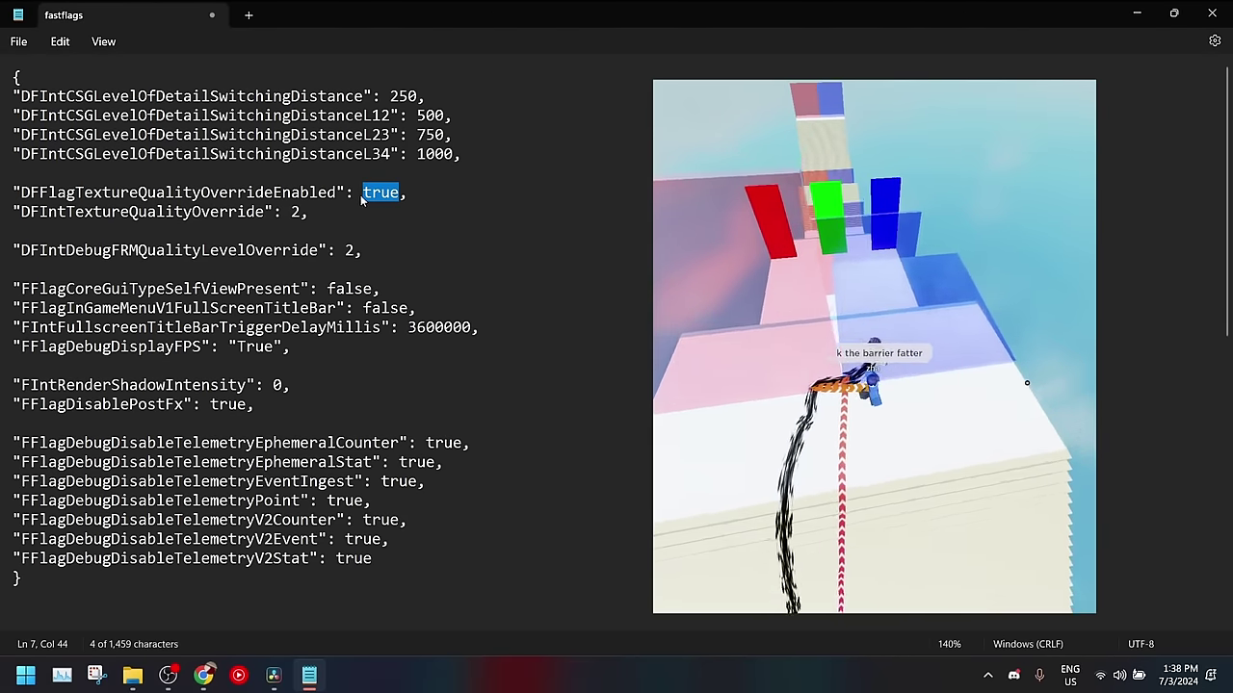
{"action": "type", "text": "false"}
{"action": "left_click", "coordinate": [312, 212]}
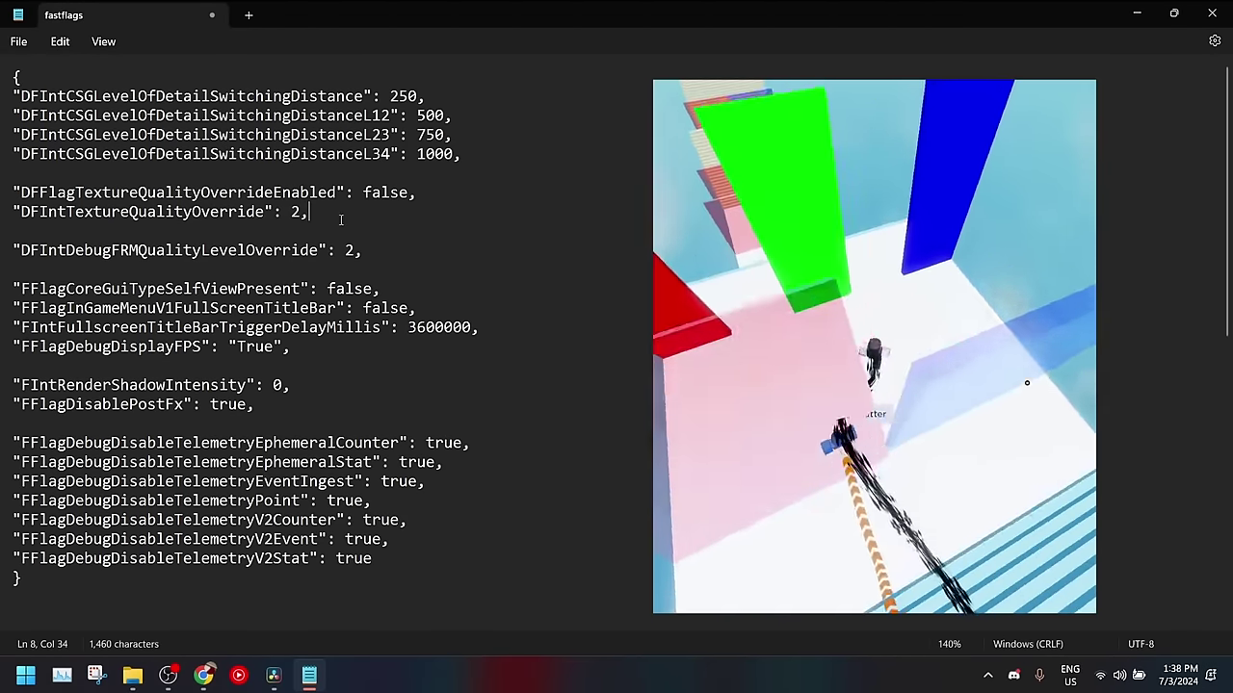
{"action": "left_click_drag", "start_coordinate": [312, 211], "coordinate": [165, 212]}
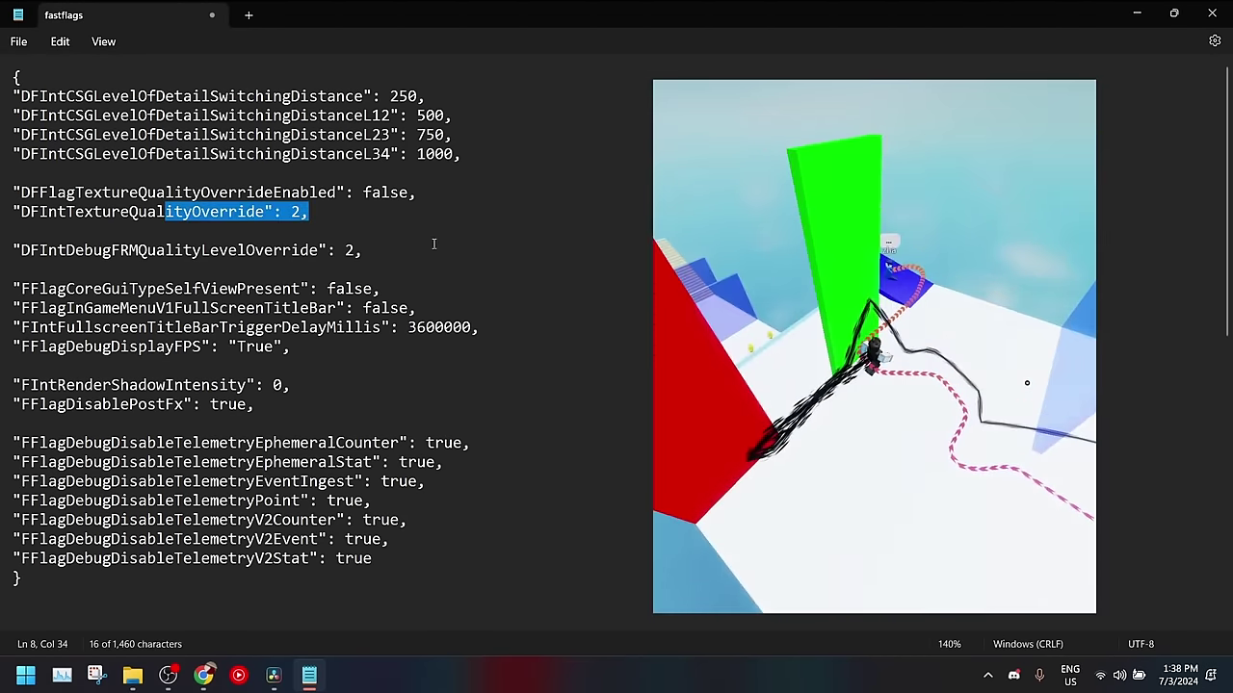
{"action": "left_click", "coordinate": [404, 246]}
{"action": "double_click", "coordinate": [365, 196]}
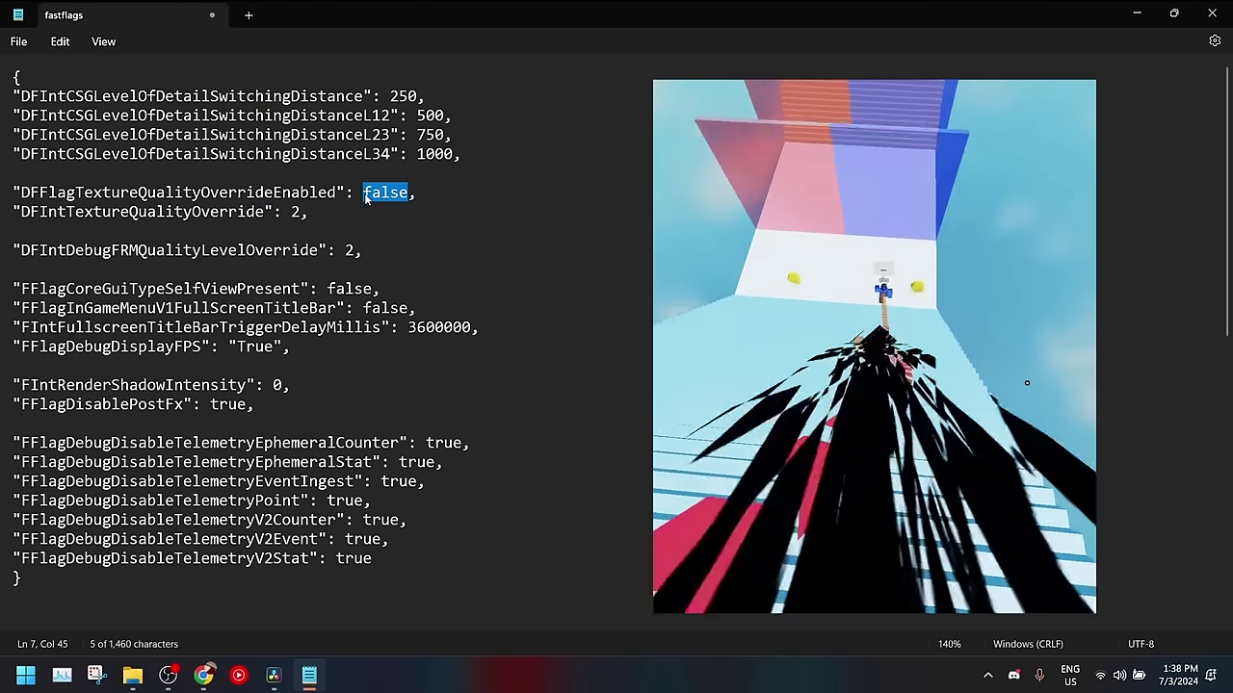
{"action": "type", "text": "true"}
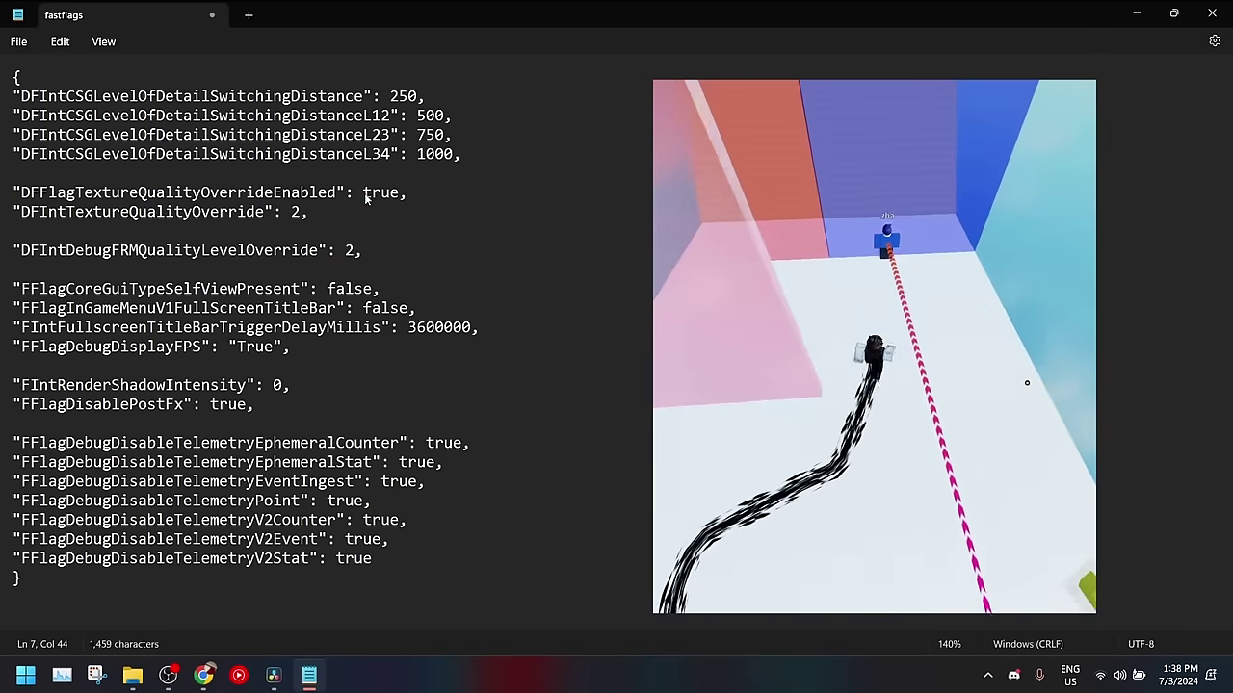
{"action": "left_click", "coordinate": [443, 237]}
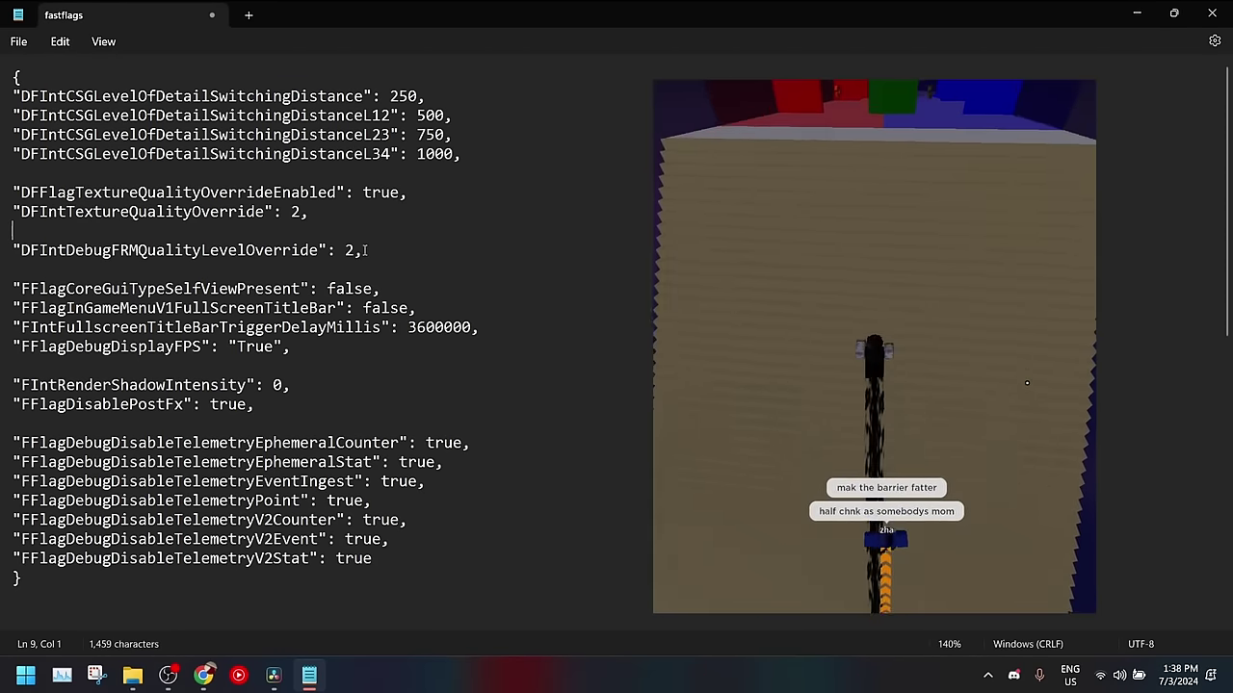
Highlight the DFIntDebugFRMQualityLevelOverride line and its value to review the flag.
{"action": "left_click_drag", "start_coordinate": [366, 250], "coordinate": [22, 251]}
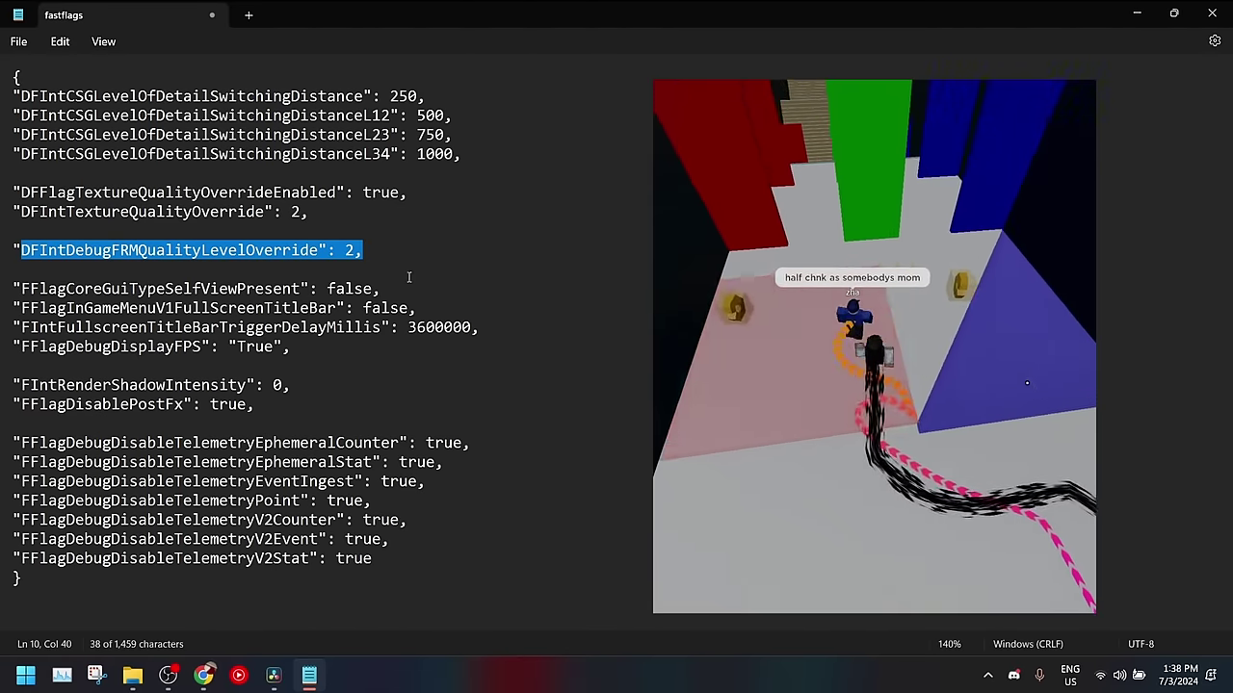
{"action": "left_click", "coordinate": [376, 274]}
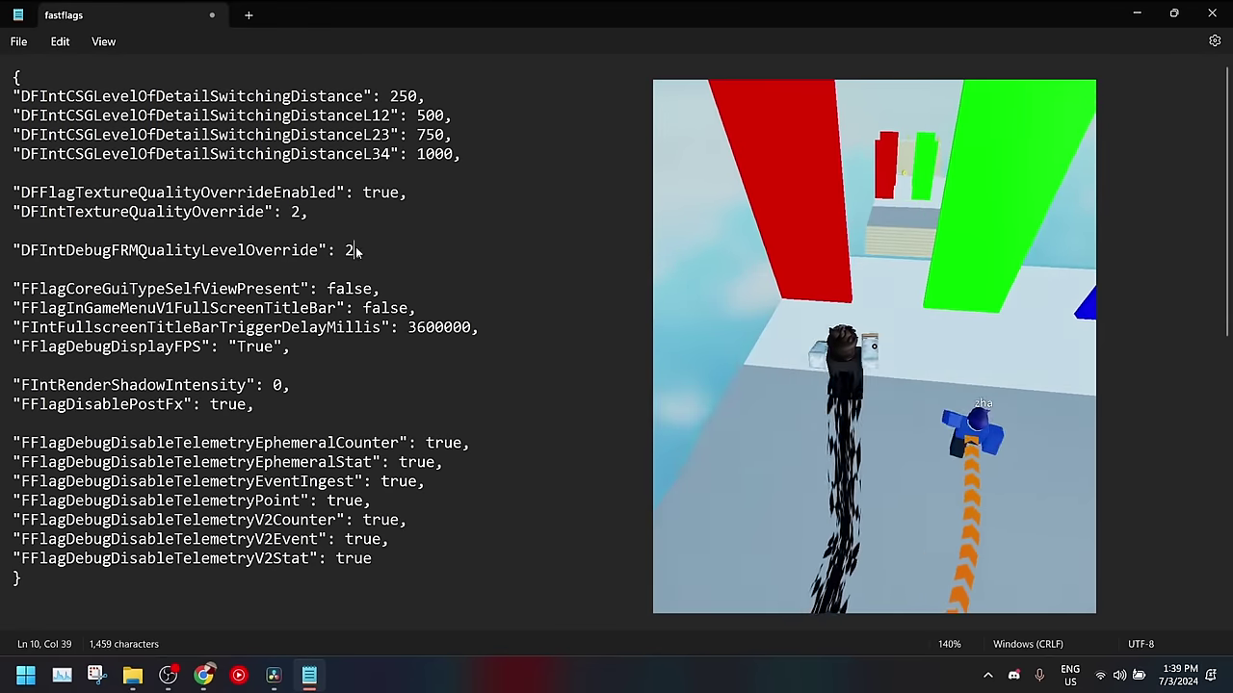
{"action": "double_click", "coordinate": [353, 249]}
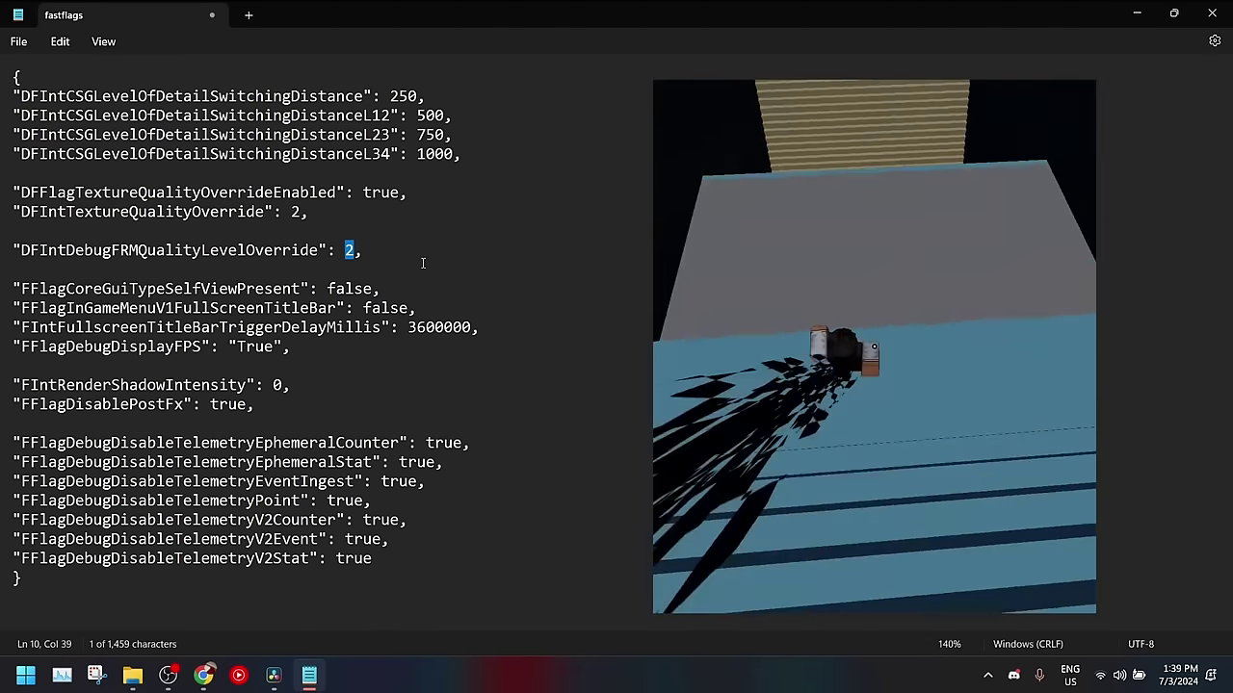
{"action": "left_click", "coordinate": [378, 266]}
Try DFIntDebugFRMQualityLevelOverride at 6, 10 and 1 in turn, and return it to 2.
{"action": "left_click", "coordinate": [353, 251]}
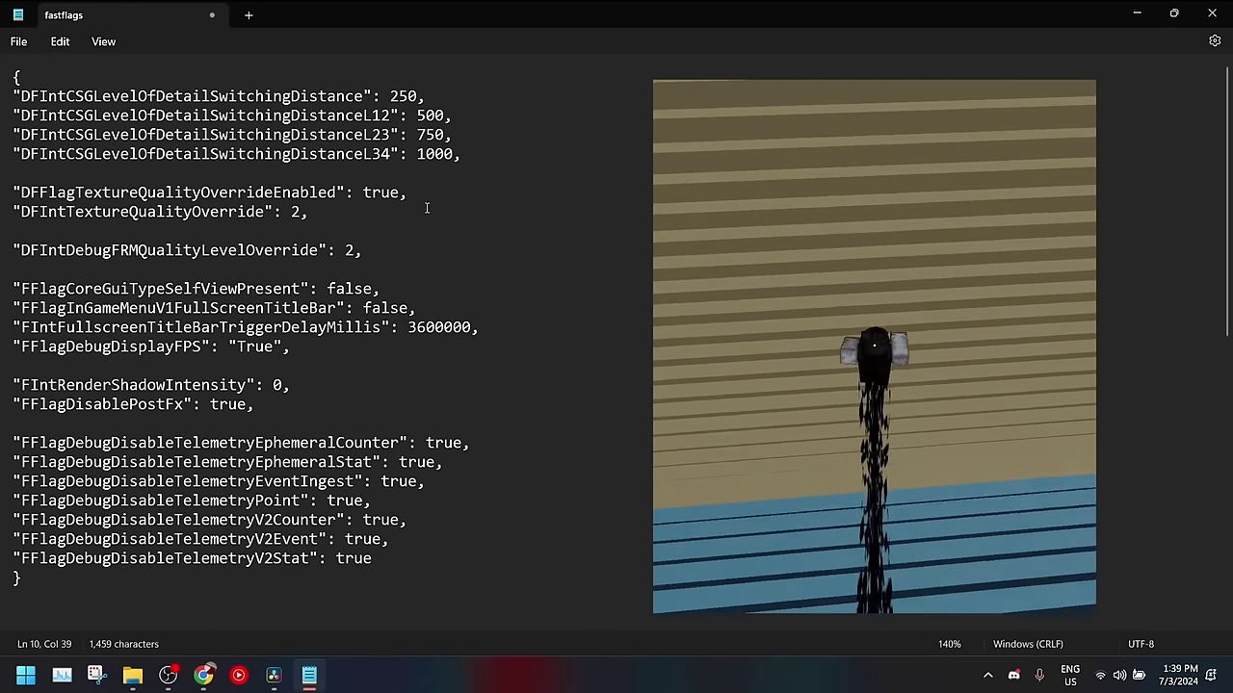
{"action": "key", "text": "BackSpace"}
{"action": "type", "text": "6"}
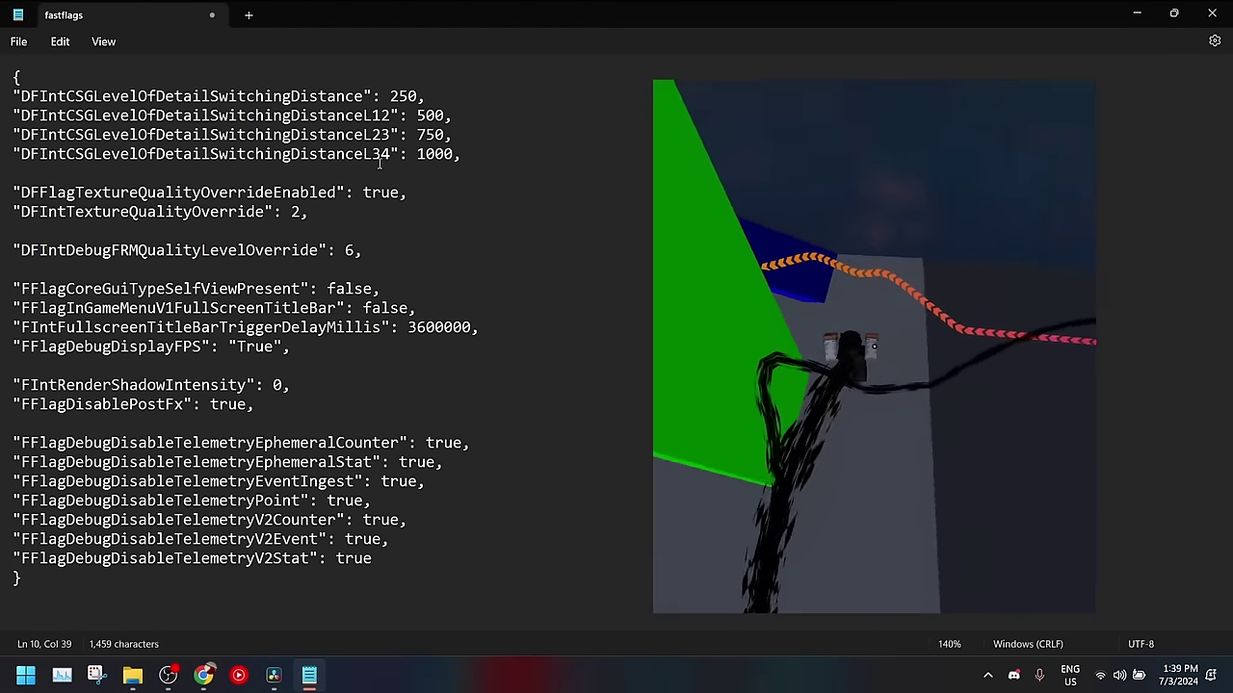
{"action": "key", "text": "BackSpace"}
{"action": "type", "text": "10"}
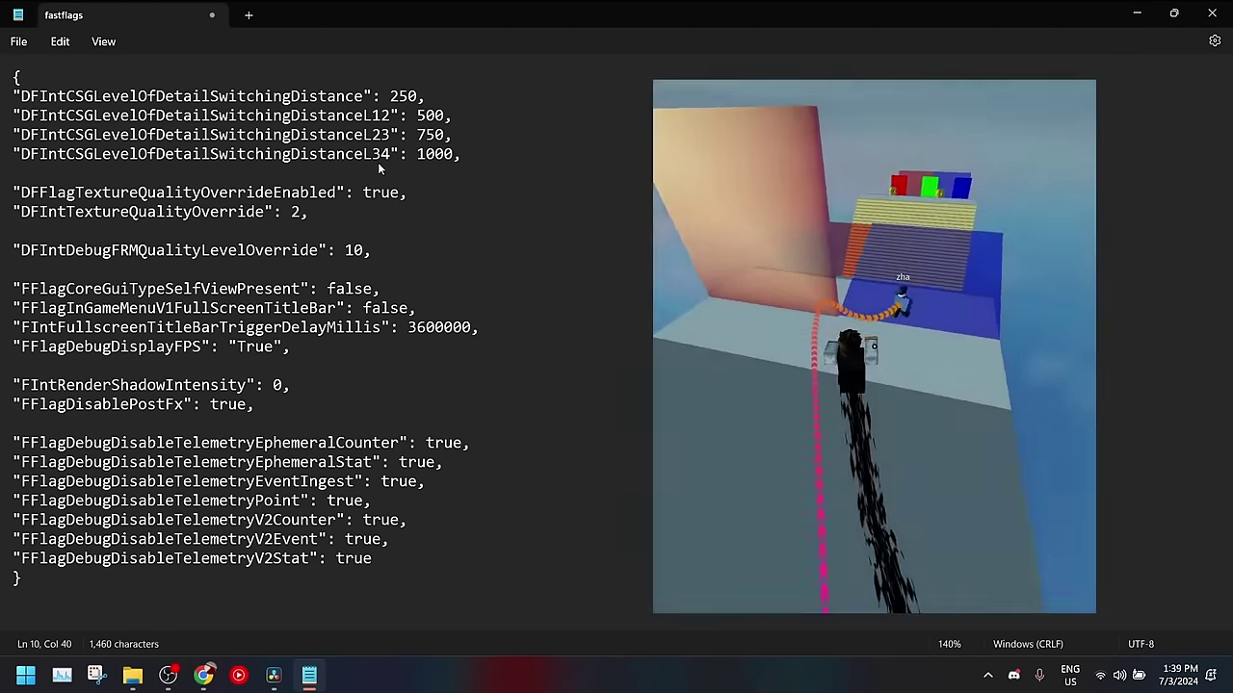
{"action": "key", "text": "BackSpace"}
{"action": "key", "text": "BackSpace"}
{"action": "type", "text": "1"}
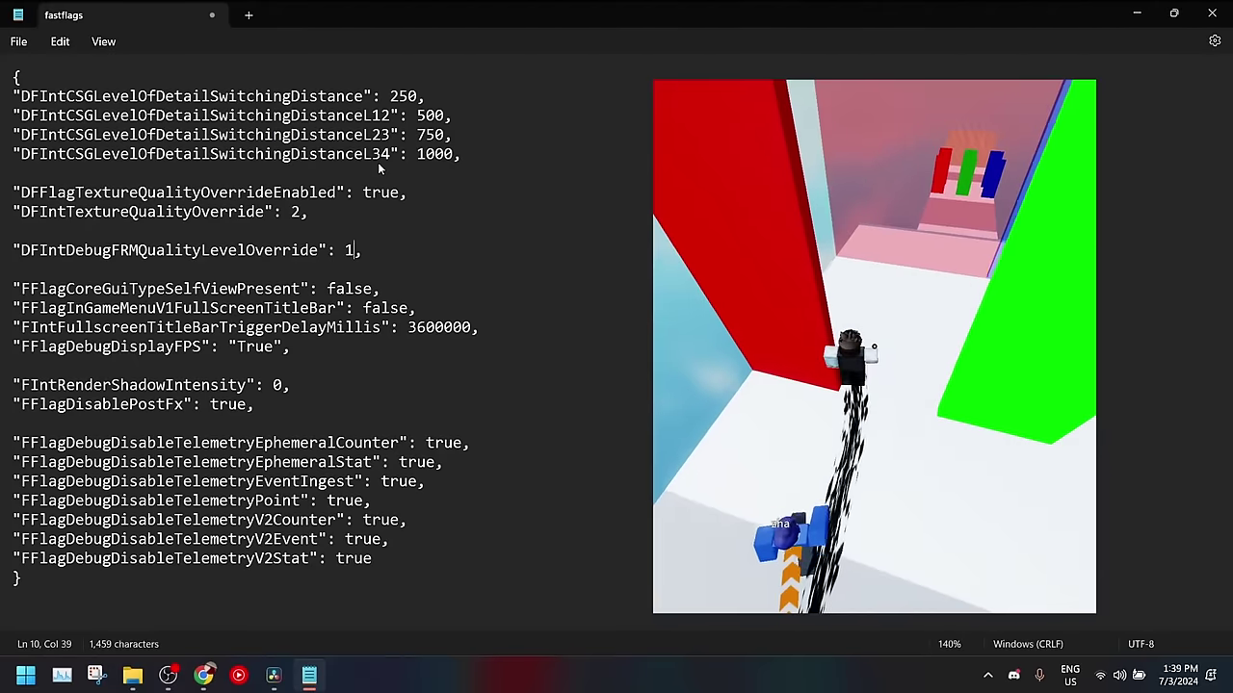
{"action": "key", "text": "BackSpace"}
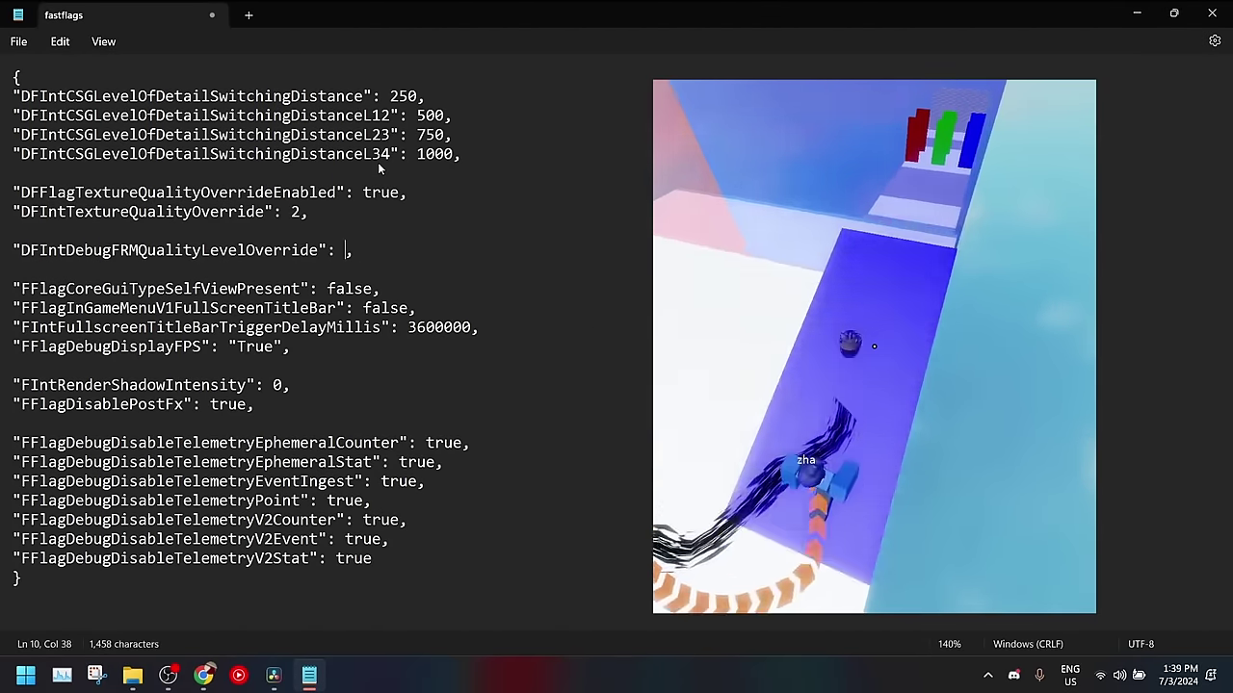
{"action": "type", "text": "2"}
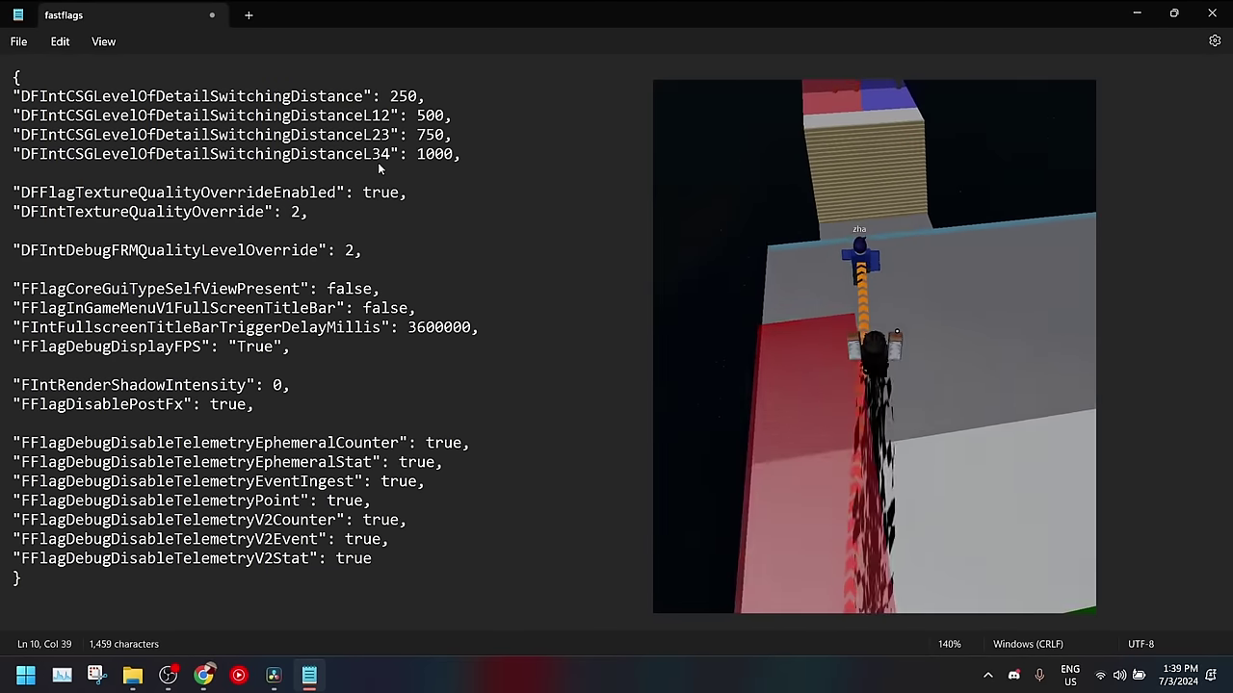
Raise DFIntDebugFRMQualityLevelOverride one level at a time through 3, 4, 5 and 6, and return it to 2.
{"action": "key", "text": "BackSpace"}
{"action": "type", "text": "3"}
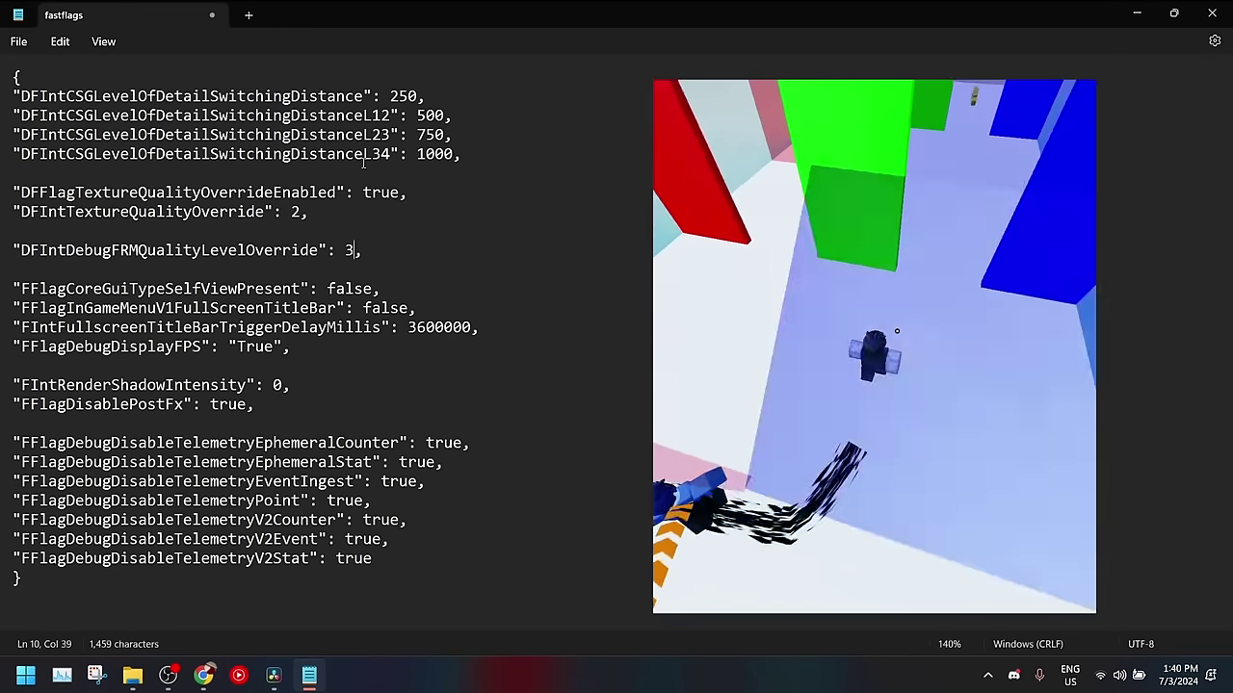
{"action": "key", "text": "BackSpace"}
{"action": "type", "text": "3"}
{"action": "key", "text": "BackSpace"}
{"action": "type", "text": "4"}
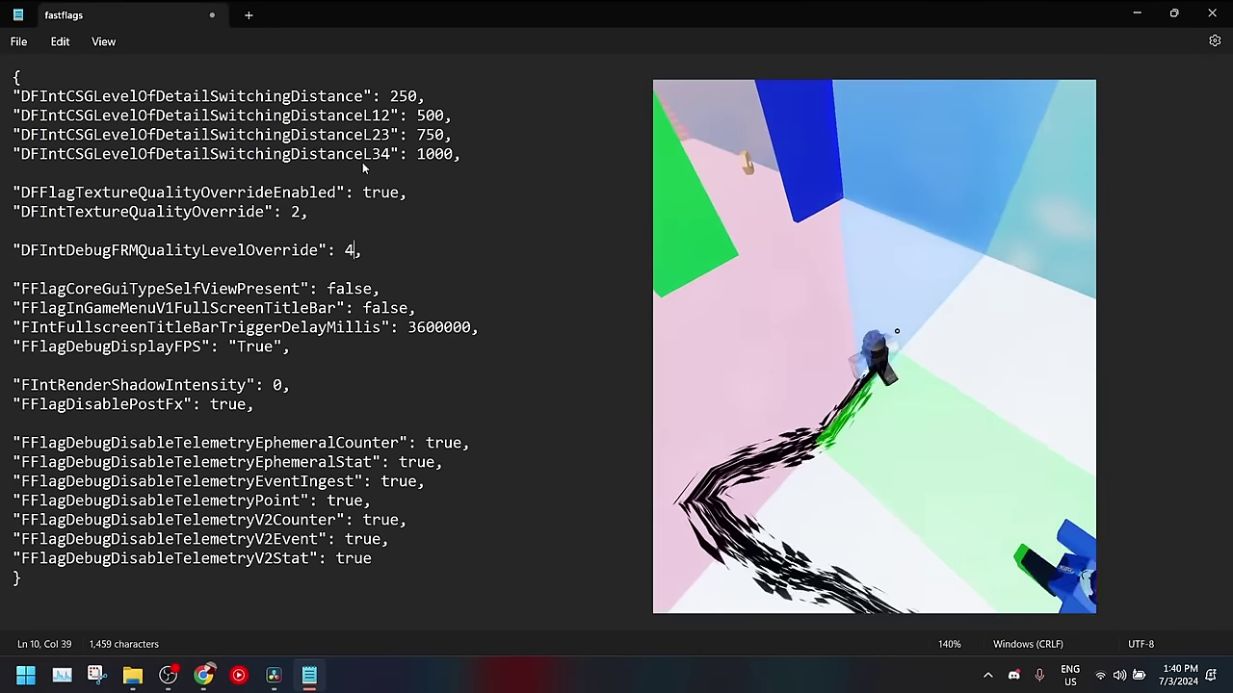
{"action": "key", "text": "shift+Left"}
{"action": "type", "text": "5"}
{"action": "key", "text": "shift+Left"}
{"action": "type", "text": "6"}
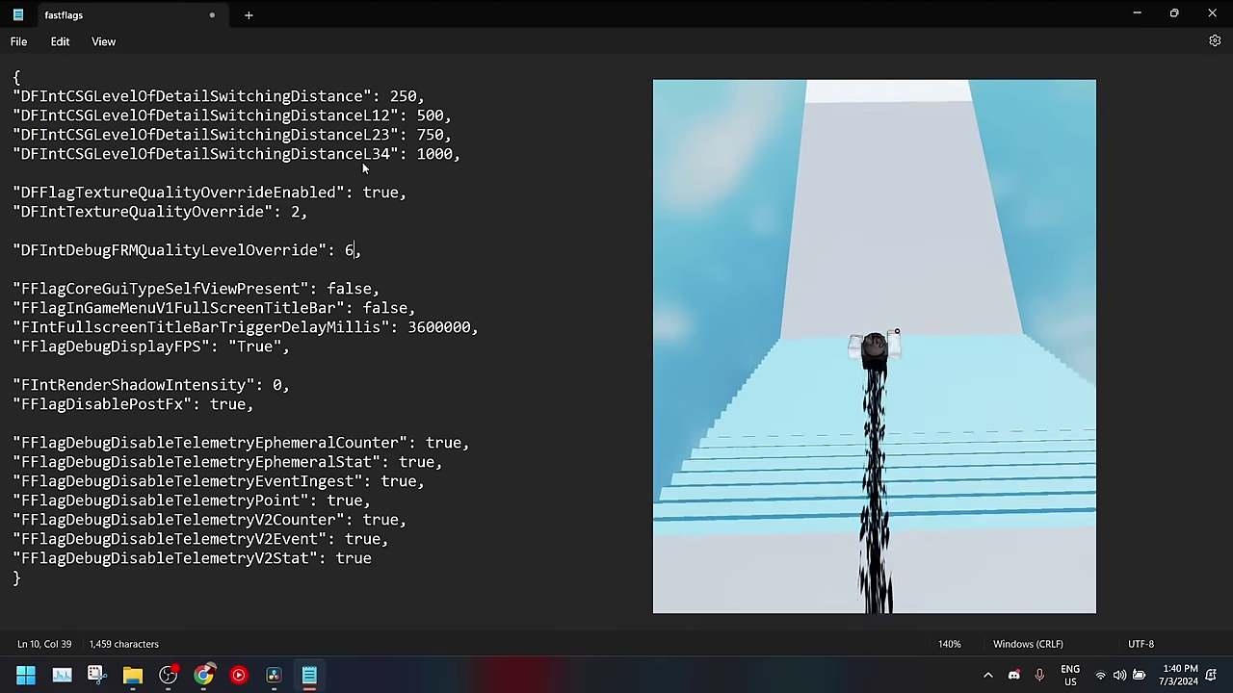
{"action": "key", "text": "shift+Left"}
{"action": "type", "text": "2"}
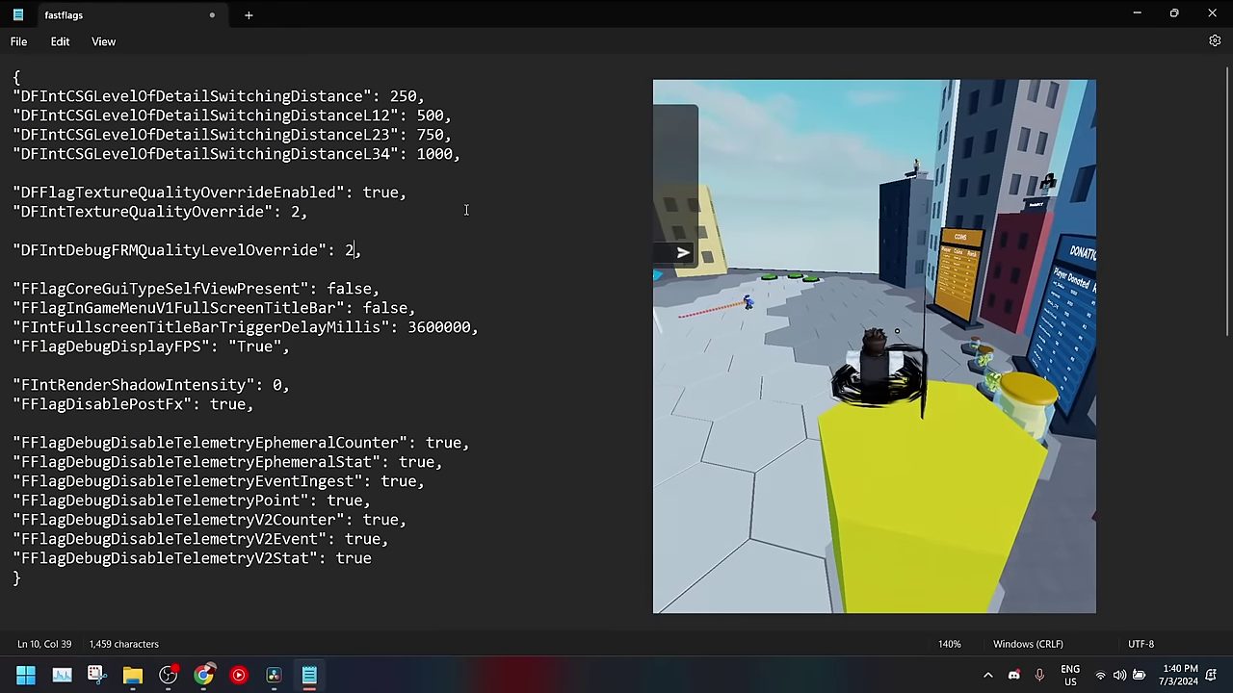
Highlight the four interface flag lines, and change the quoted FFlagDebugDisplayFPS value to "False".
{"action": "left_click_drag", "start_coordinate": [303, 362], "coordinate": [14, 288]}
{"action": "left_click", "coordinate": [336, 349]}
{"action": "double_click", "coordinate": [255, 347]}
{"action": "type", "text": "False"}
{"action": "key", "text": "Down"}
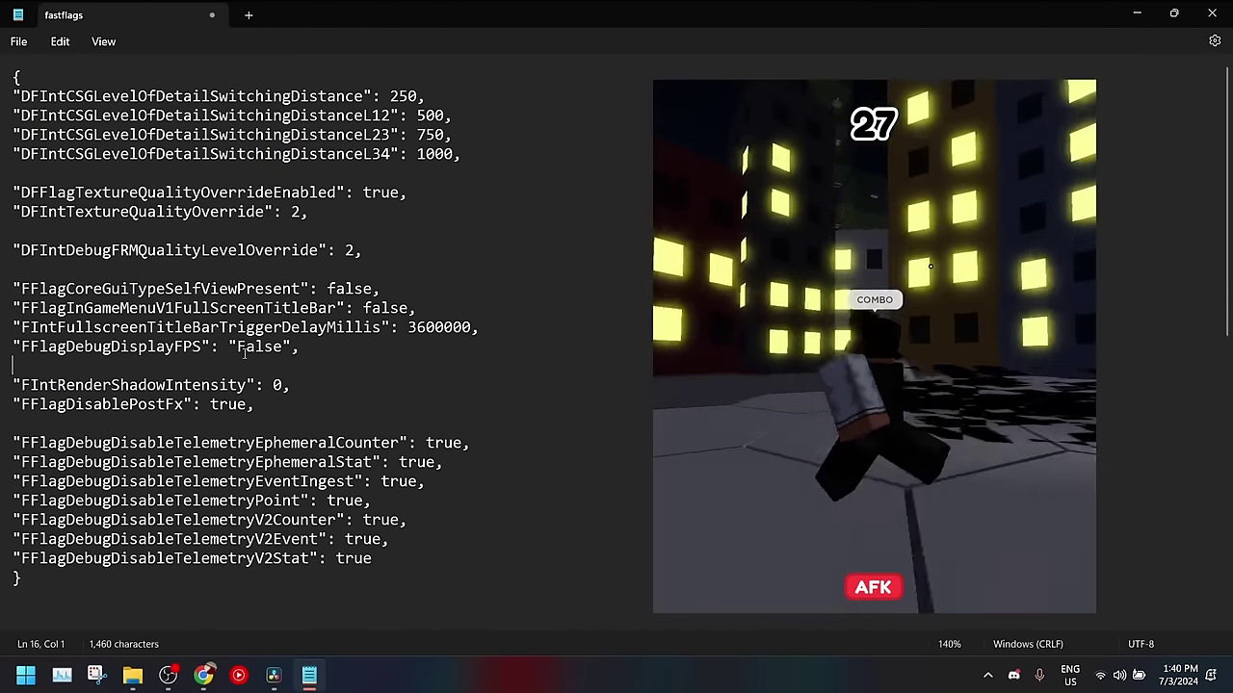
Replace the quoted FFlagDebugDisplayFPS value with false in lowercase and without quotation marks, keeping the trailing comma.
{"action": "left_click", "coordinate": [322, 352]}
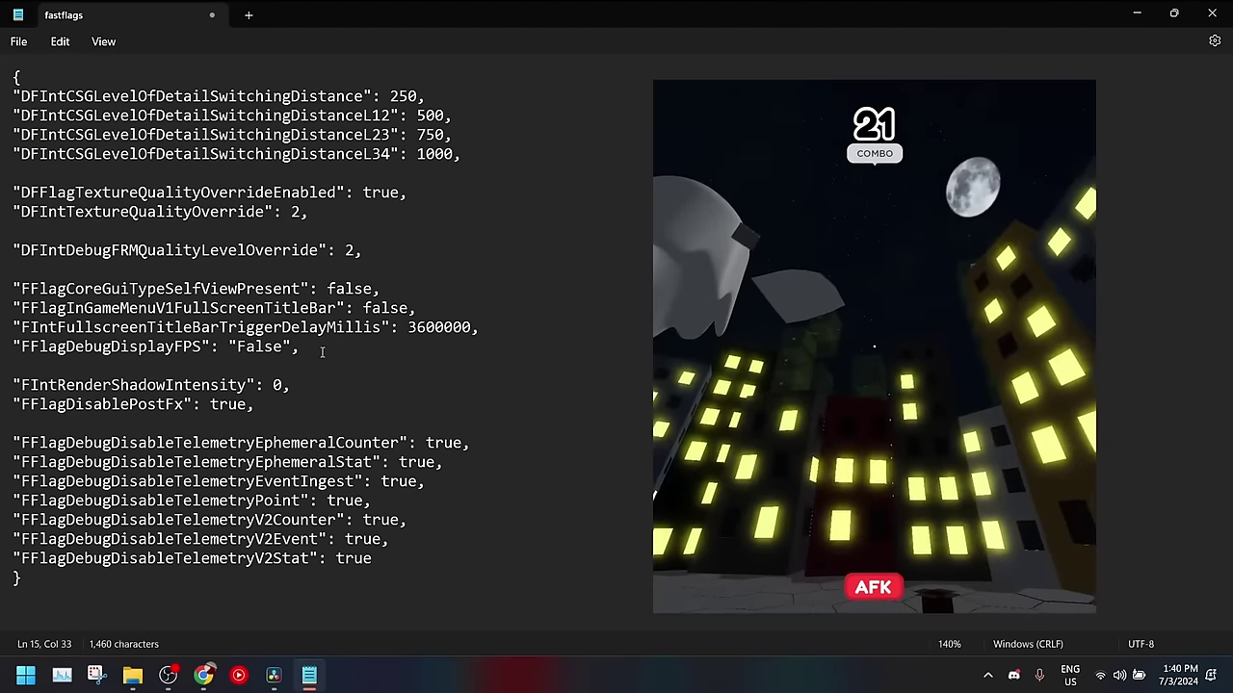
{"action": "key", "text": "BackSpace"}
{"action": "key", "text": "BackSpace"}
{"action": "key", "text": "BackSpace"}
{"action": "key", "text": "BackSpace"}
{"action": "key", "text": "BackSpace"}
{"action": "key", "text": "BackSpace"}
{"action": "key", "text": "BackSpace"}
{"action": "key", "text": "BackSpace"}
{"action": "type", "text": "false,"}
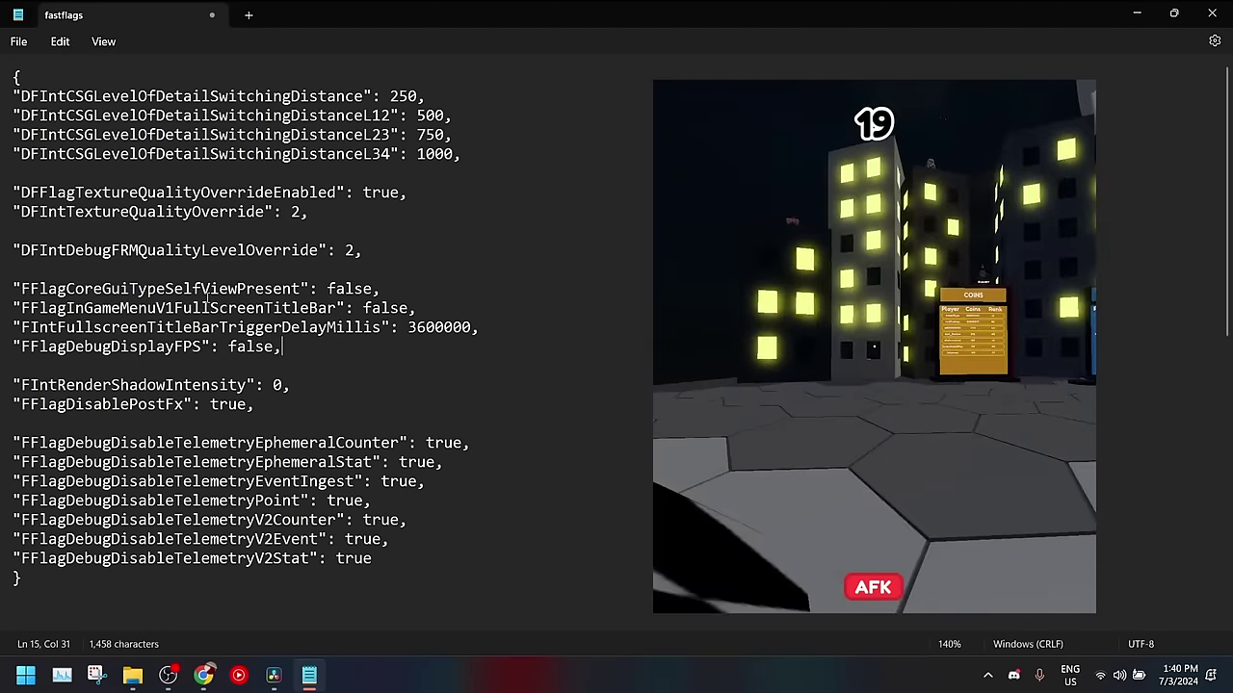
Examine the FFlagCoreGuiTypeSelfViewPresent, FFlagInGameMenuV1FullScreenTitleBar and FIntFullscreenTitleBarTriggerDelayMillis lines one after another.
{"action": "left_click", "coordinate": [411, 289]}
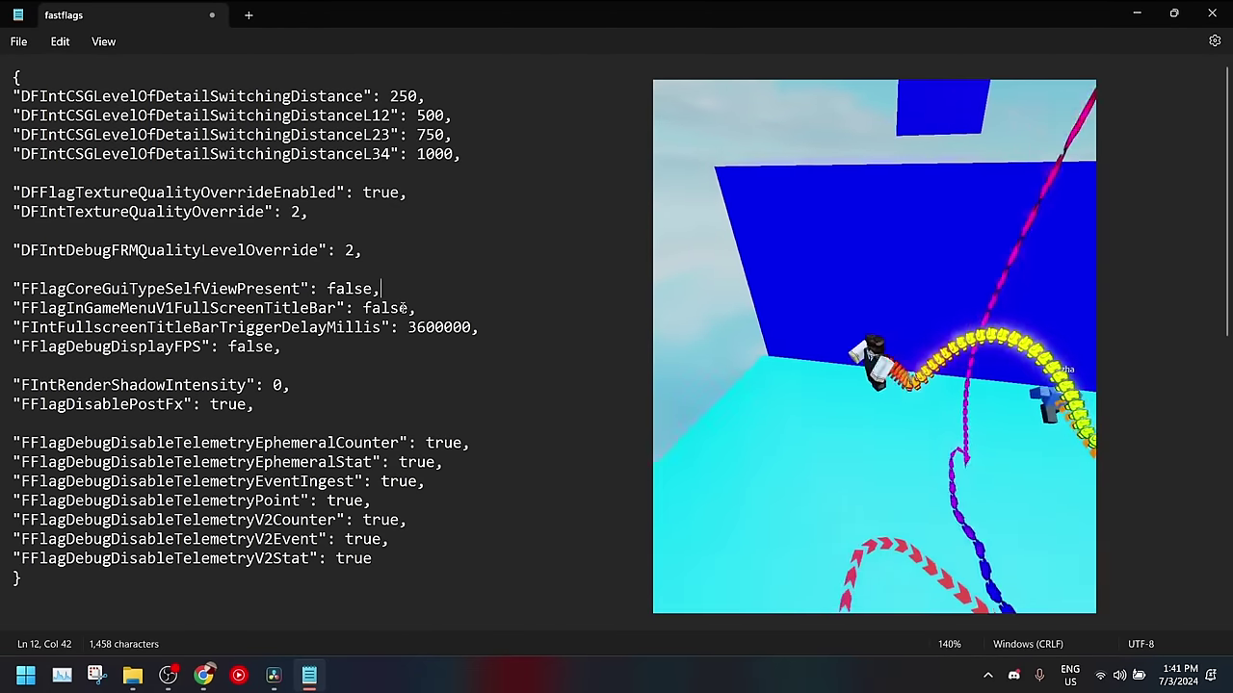
{"action": "left_click_drag", "start_coordinate": [418, 308], "coordinate": [310, 309]}
{"action": "left_click", "coordinate": [353, 311]}
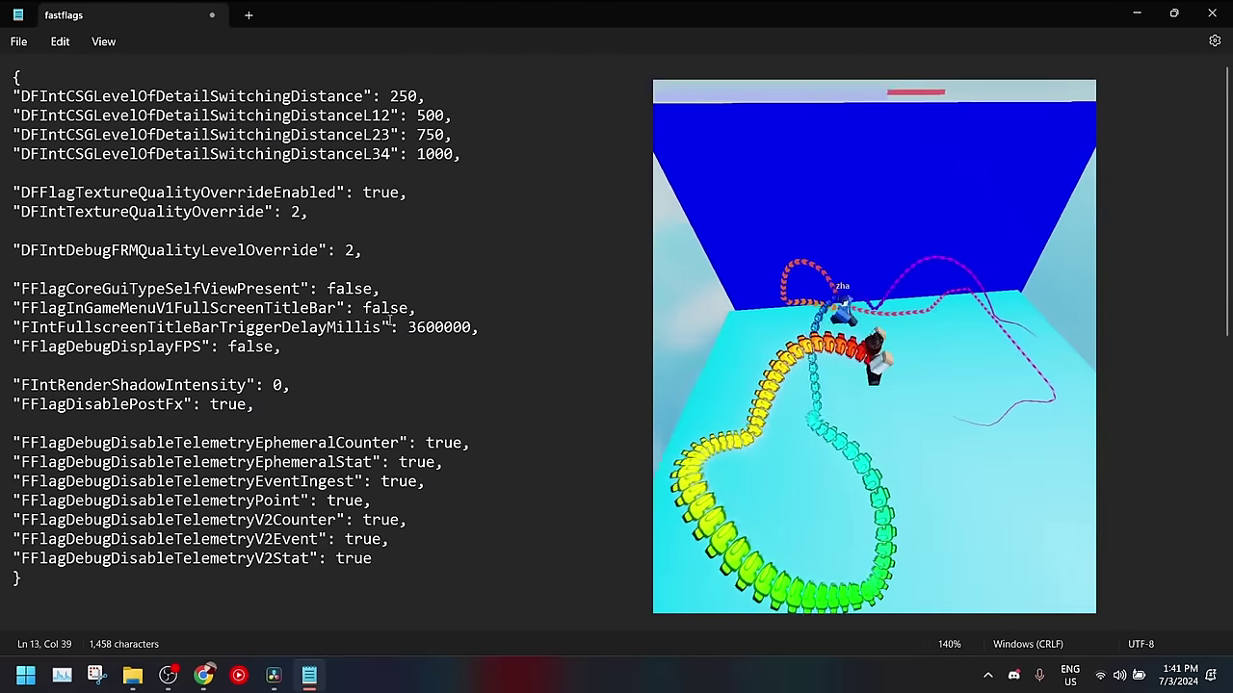
{"action": "left_click_drag", "start_coordinate": [480, 327], "coordinate": [212, 328]}
{"action": "left_click", "coordinate": [284, 348]}
{"action": "left_click", "coordinate": [472, 327]}
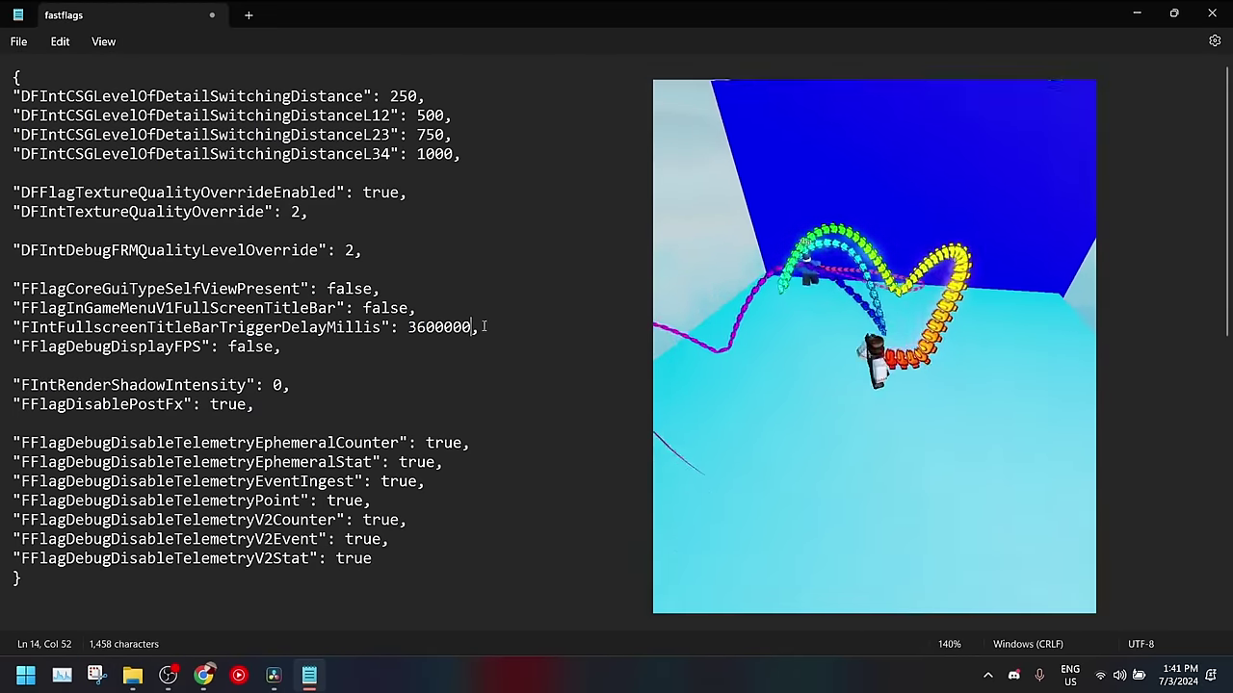
{"action": "double_click", "coordinate": [485, 327]}
{"action": "left_click", "coordinate": [480, 327]}
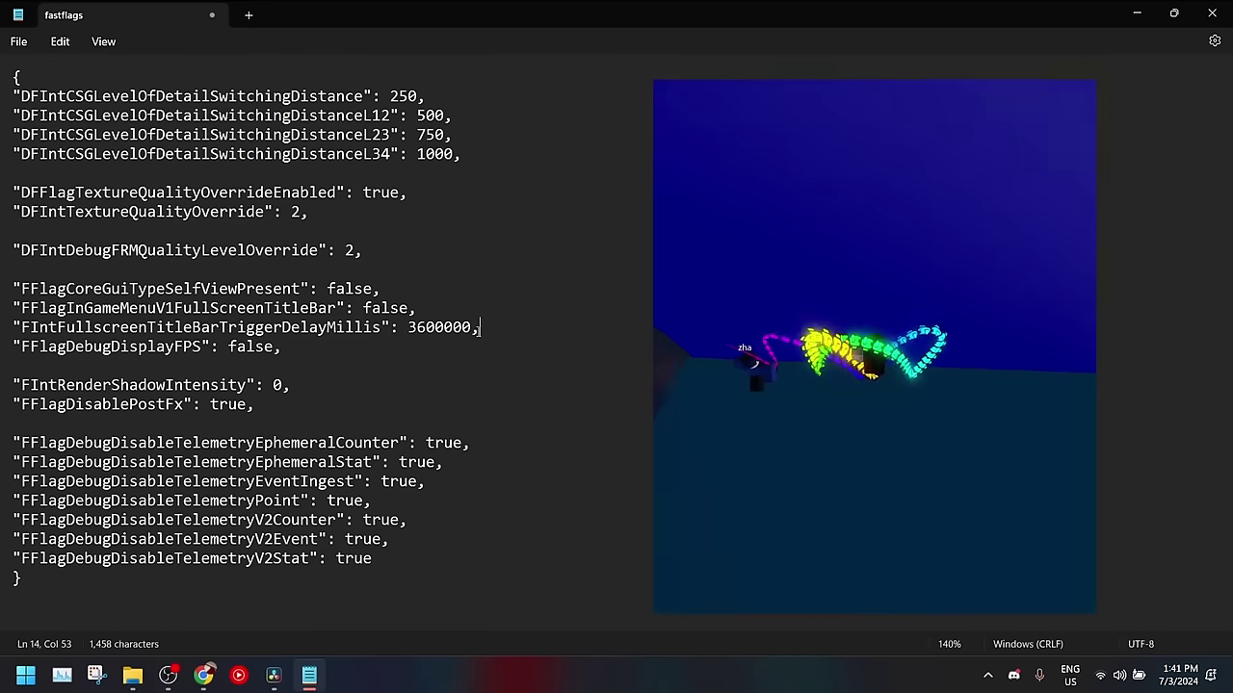
Review the title bar trigger delay value, and highlight the two full-screen title bar lines together.
{"action": "left_click_drag", "start_coordinate": [437, 330], "coordinate": [300, 330]}
{"action": "left_click", "coordinate": [470, 327]}
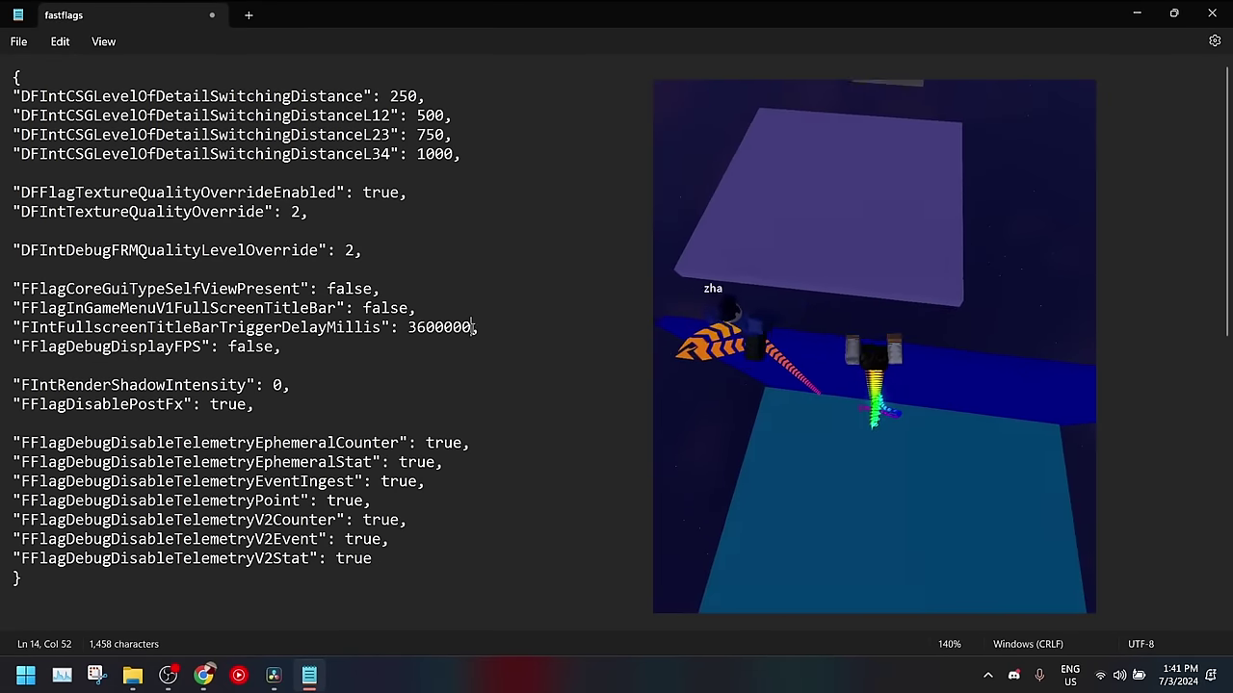
{"action": "left_click", "coordinate": [409, 328]}
{"action": "left_click_drag", "start_coordinate": [426, 328], "coordinate": [372, 328]}
{"action": "left_click", "coordinate": [480, 327]}
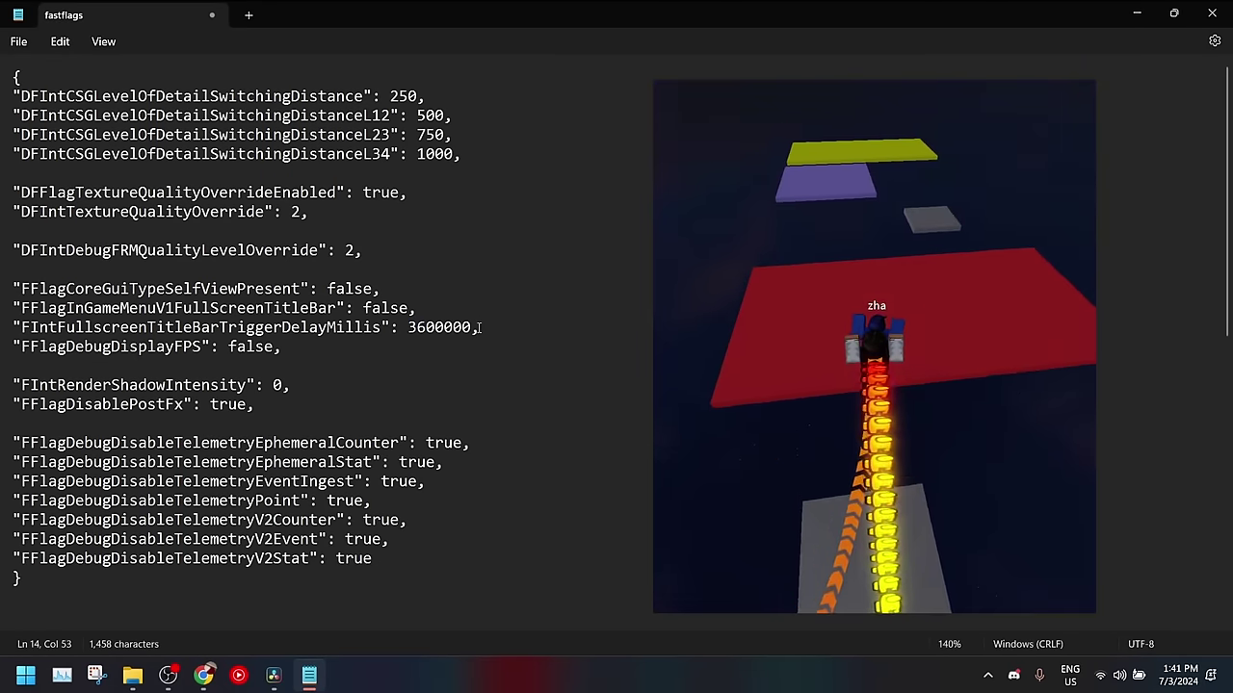
{"action": "left_click_drag", "start_coordinate": [388, 327], "coordinate": [138, 306]}
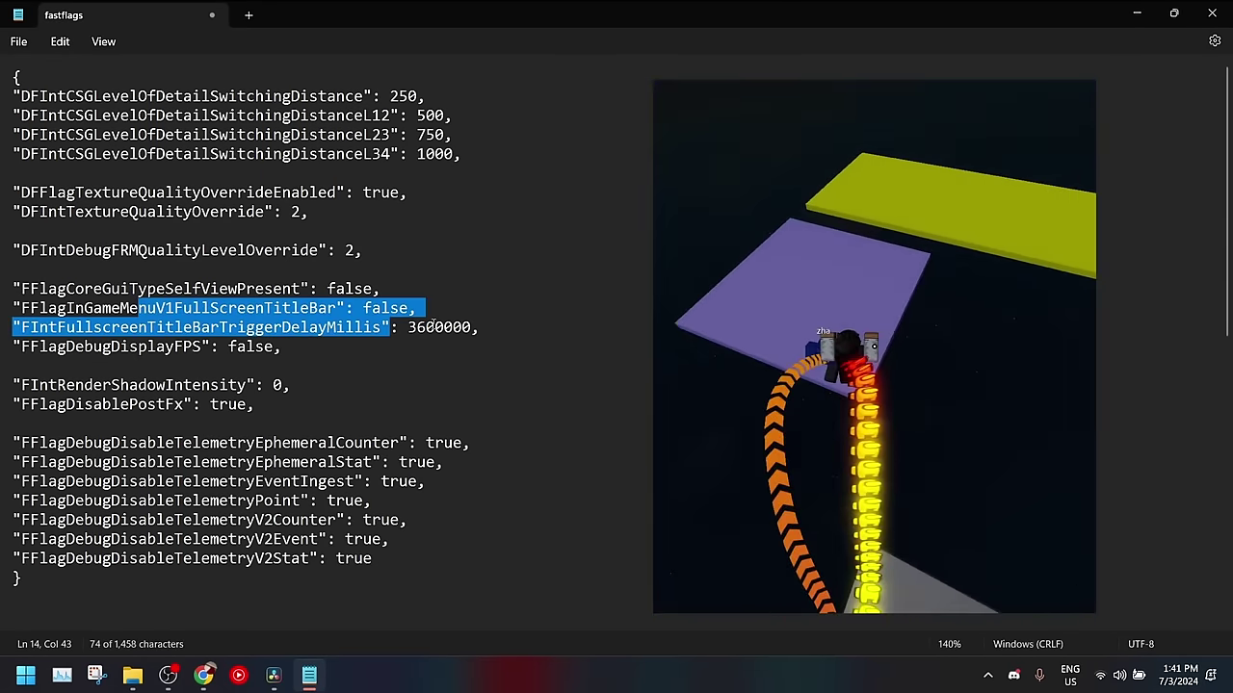
{"action": "left_click", "coordinate": [229, 374]}
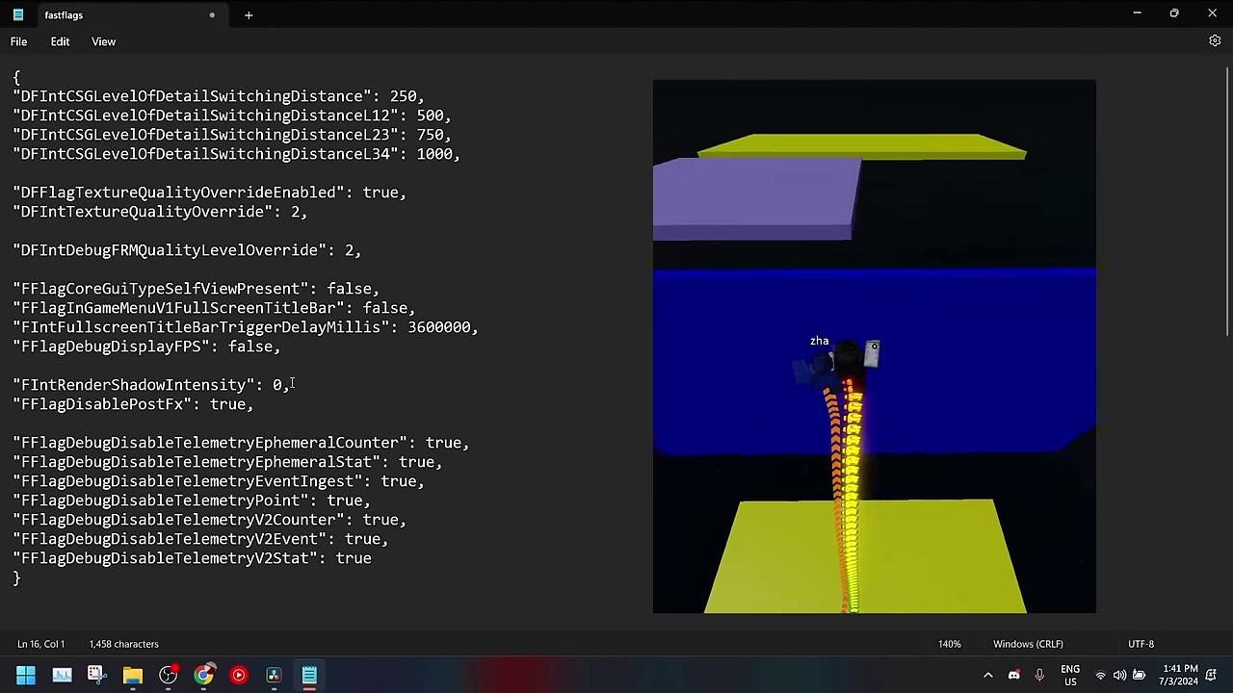
Examine the FIntRenderShadowIntensity line and the FFlagDisablePostFx line below it, highlighting the shadow intensity flag.
{"action": "left_click", "coordinate": [293, 384]}
{"action": "left_click_drag", "start_coordinate": [293, 385], "coordinate": [23, 385]}
{"action": "left_click", "coordinate": [297, 385]}
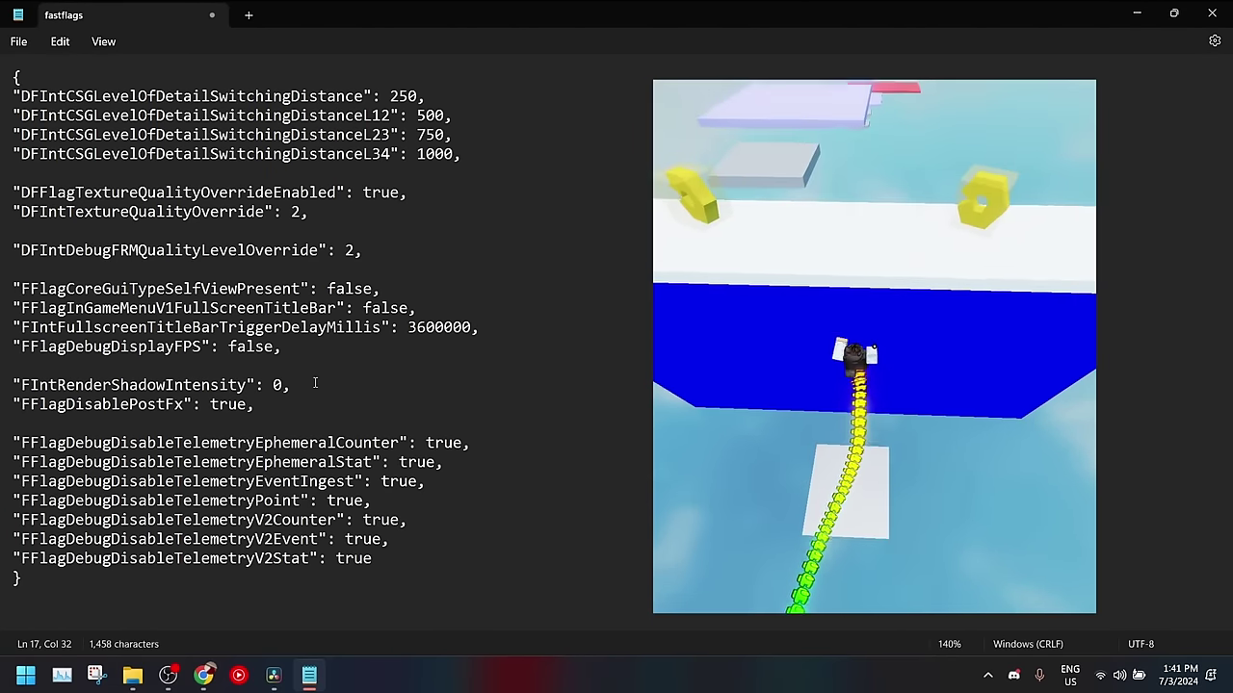
{"action": "left_click", "coordinate": [370, 403]}
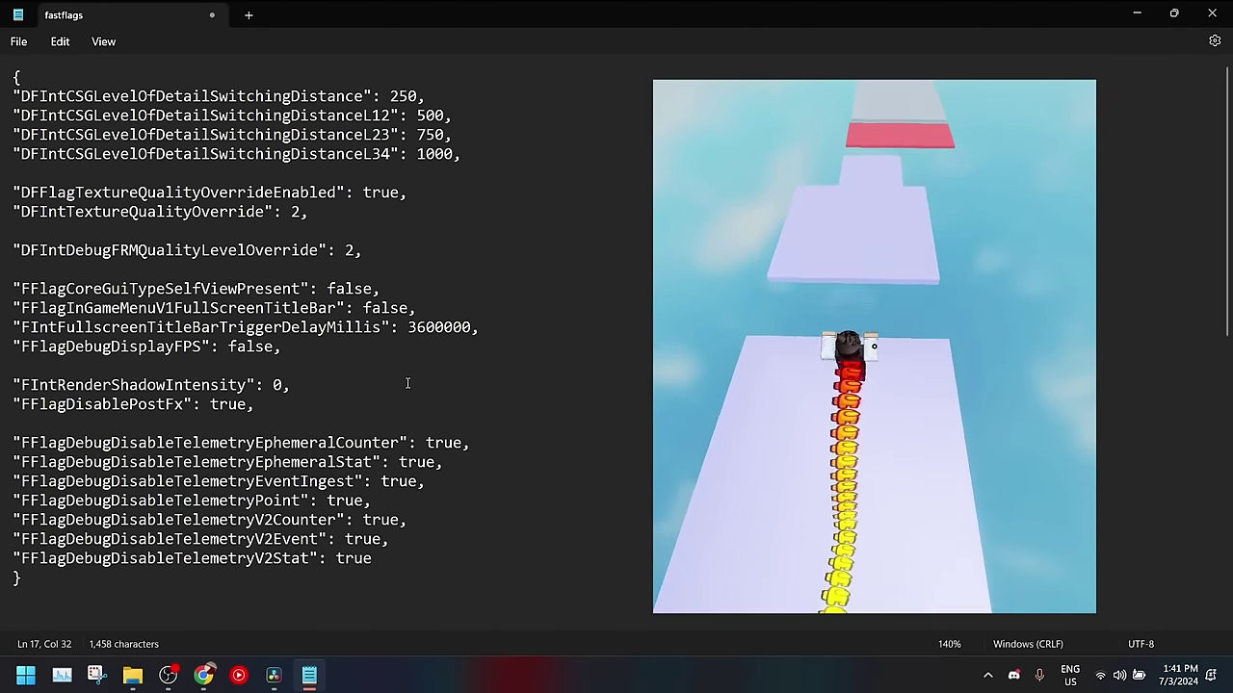
{"action": "left_click_drag", "start_coordinate": [385, 386], "coordinate": [14, 385]}
{"action": "left_click", "coordinate": [395, 370]}
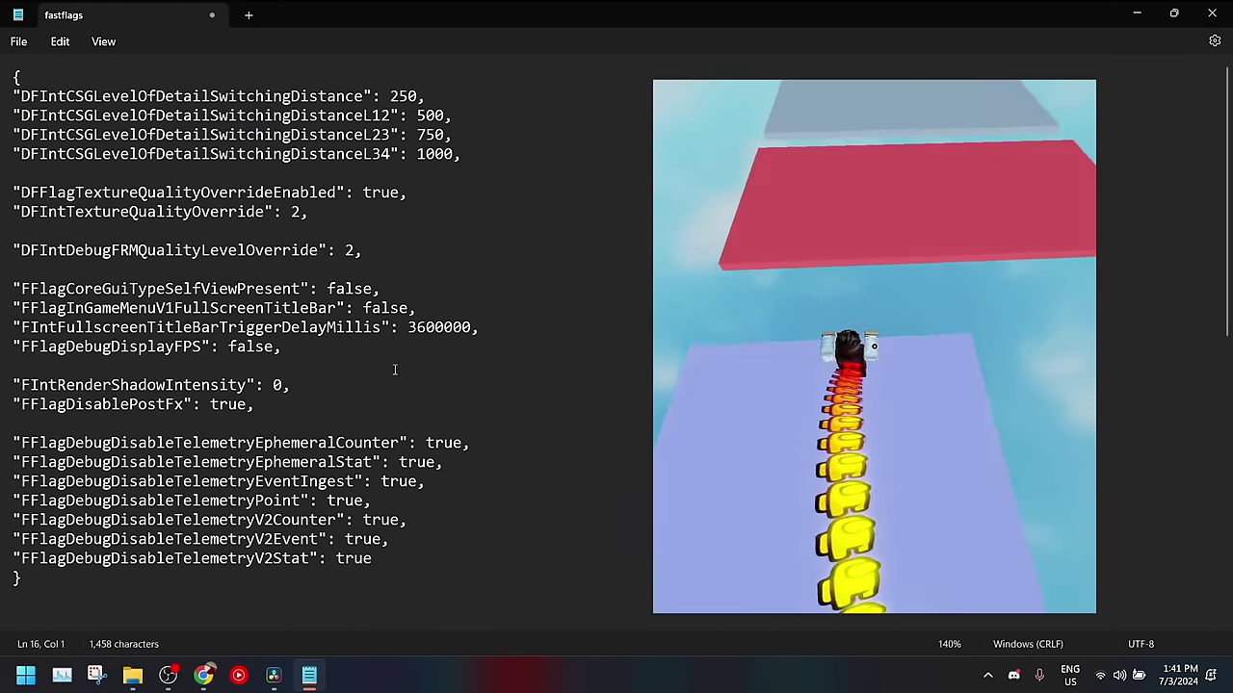
{"action": "left_click", "coordinate": [366, 388]}
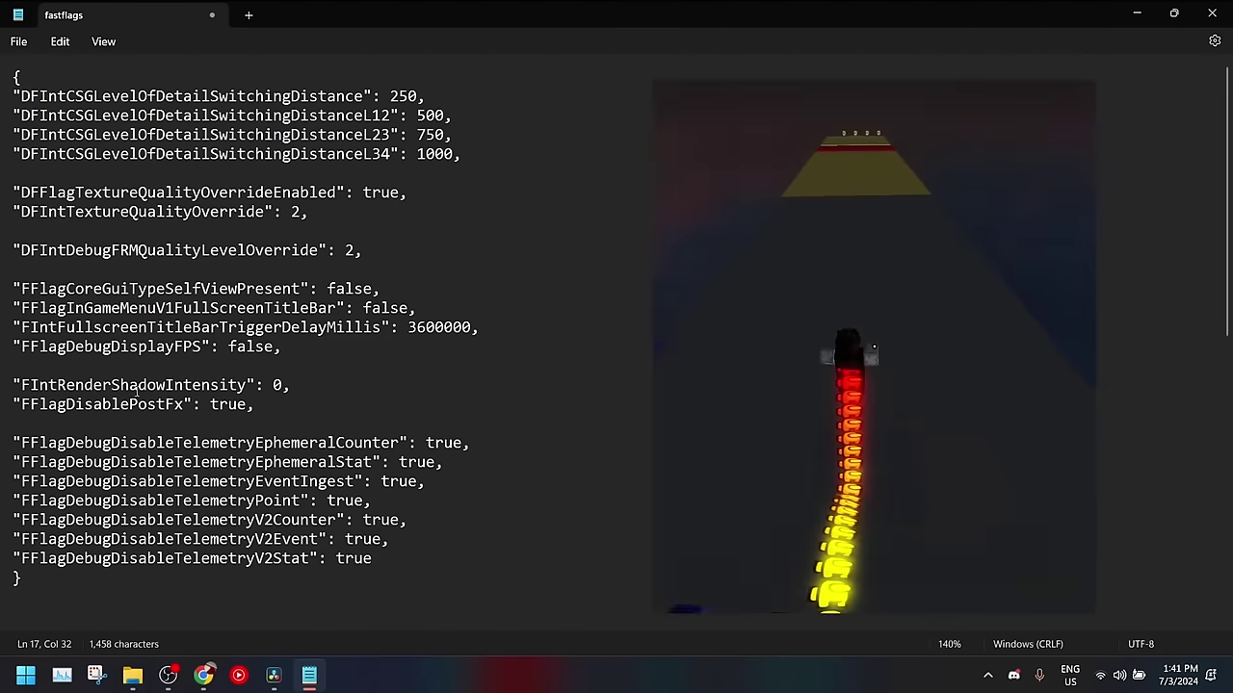
{"action": "left_click", "coordinate": [171, 420]}
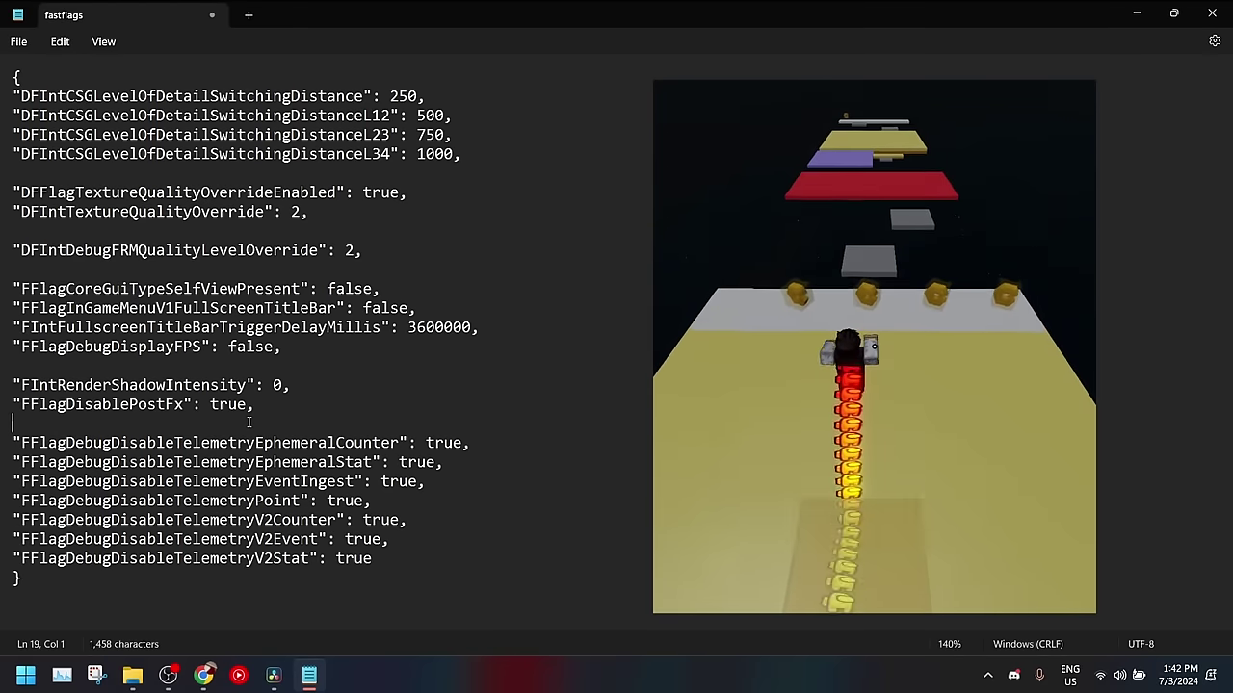
{"action": "left_click", "coordinate": [266, 408]}
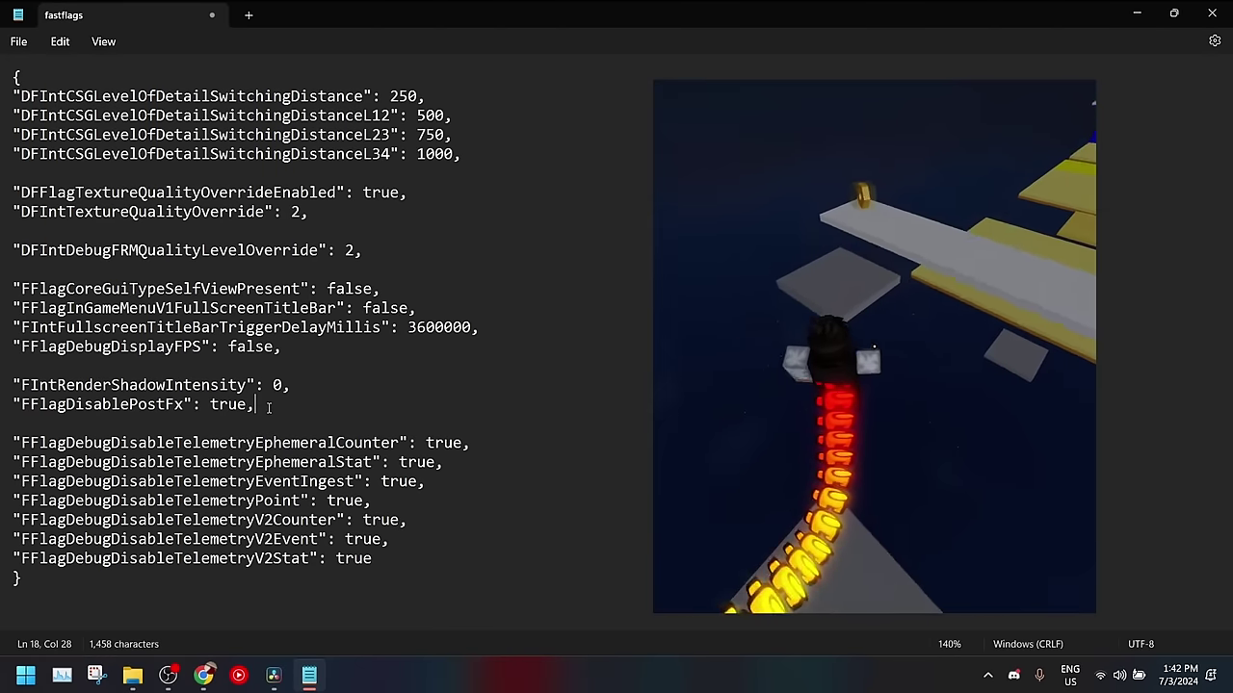
Highlight the seven FFlagDebugDisableTelemetry lines, and compare them with the interface, shadow and PostFx flag lines above.
{"action": "left_click_drag", "start_coordinate": [502, 425], "coordinate": [20, 539]}
{"action": "left_click", "coordinate": [386, 556]}
{"action": "left_click_drag", "start_coordinate": [387, 557], "coordinate": [14, 444]}
{"action": "left_click", "coordinate": [390, 561]}
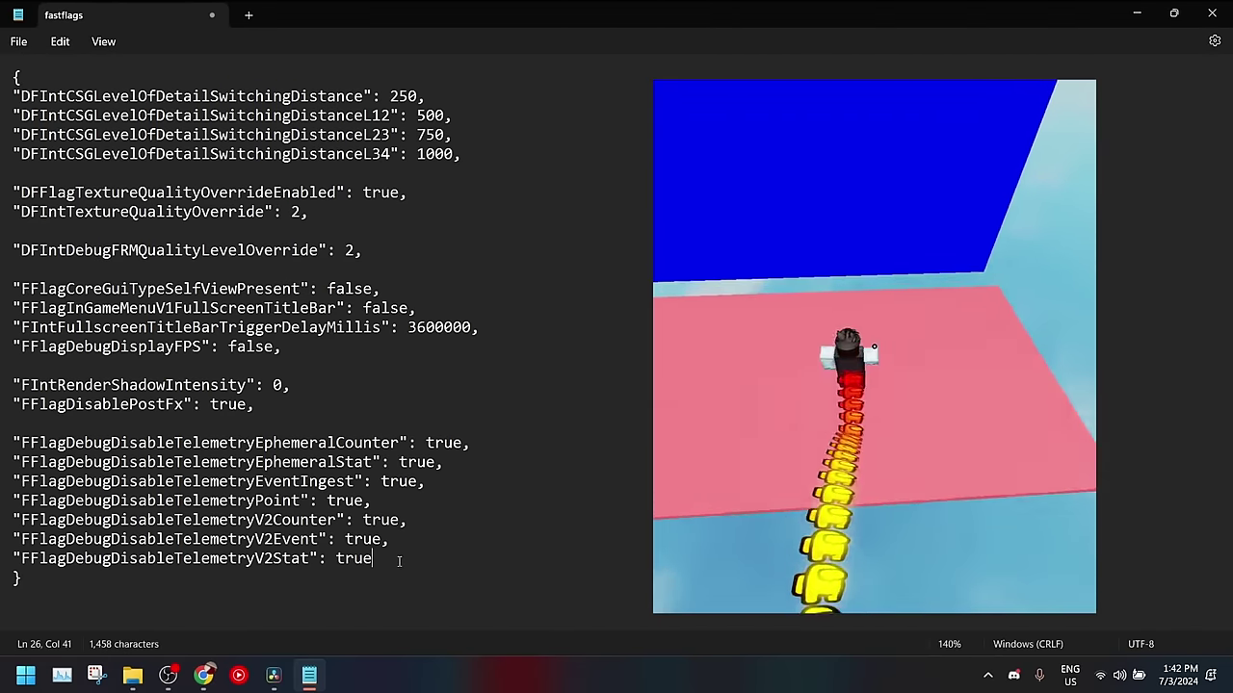
{"action": "left_click_drag", "start_coordinate": [399, 561], "coordinate": [11, 443]}
{"action": "left_click", "coordinate": [602, 548]}
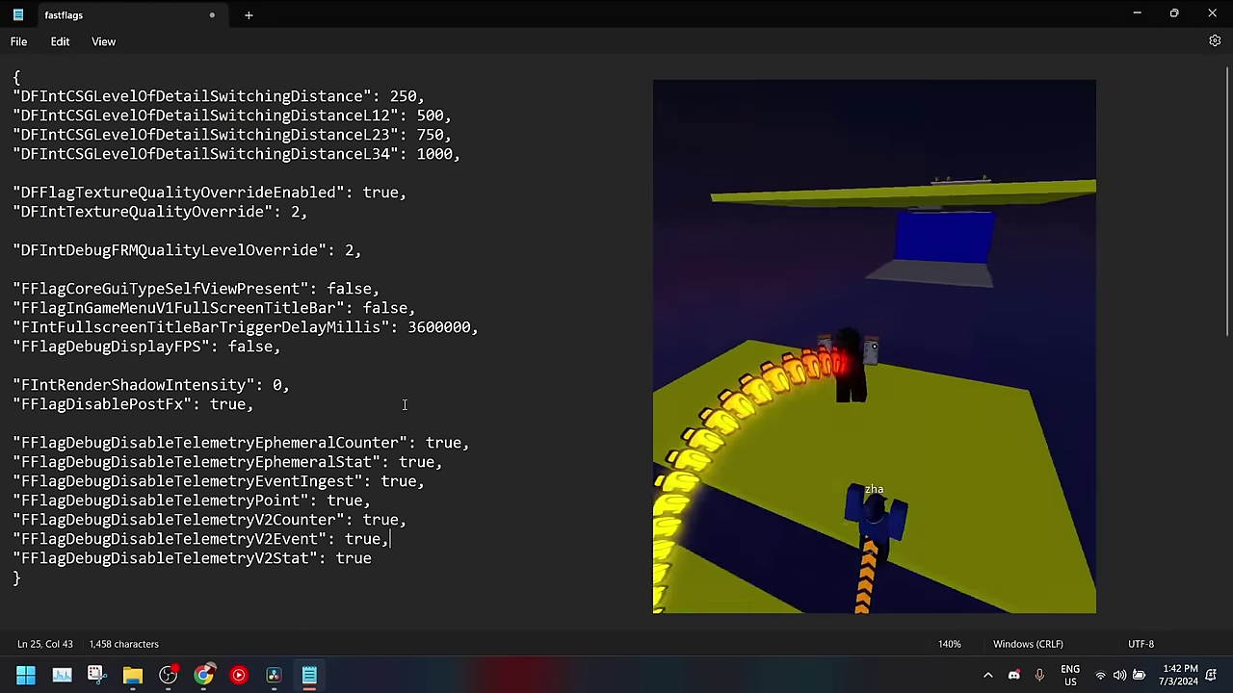
{"action": "left_click_drag", "start_coordinate": [93, 289], "coordinate": [255, 405]}
{"action": "left_click", "coordinate": [539, 346]}
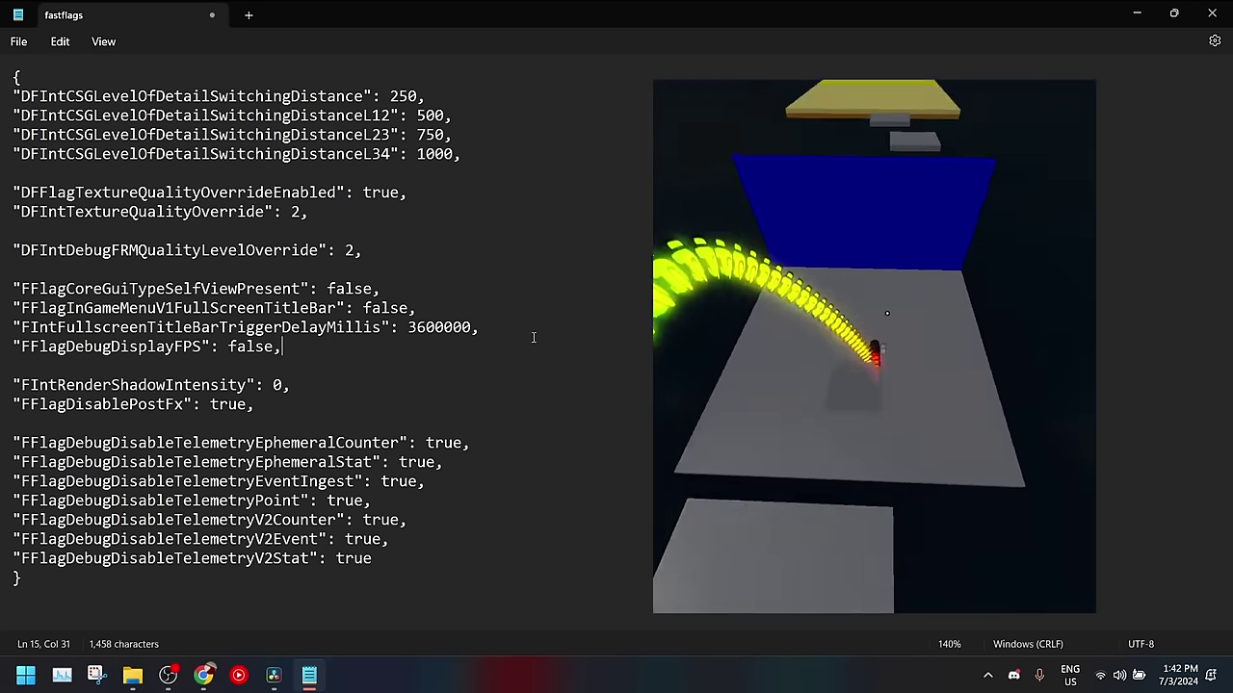
Switch to the Bloxstrap Menu and open the FastFlag Editor, showing the end of the flag list.
{"action": "key", "text": "super"}
{"action": "type", "text": "bloxstra"}
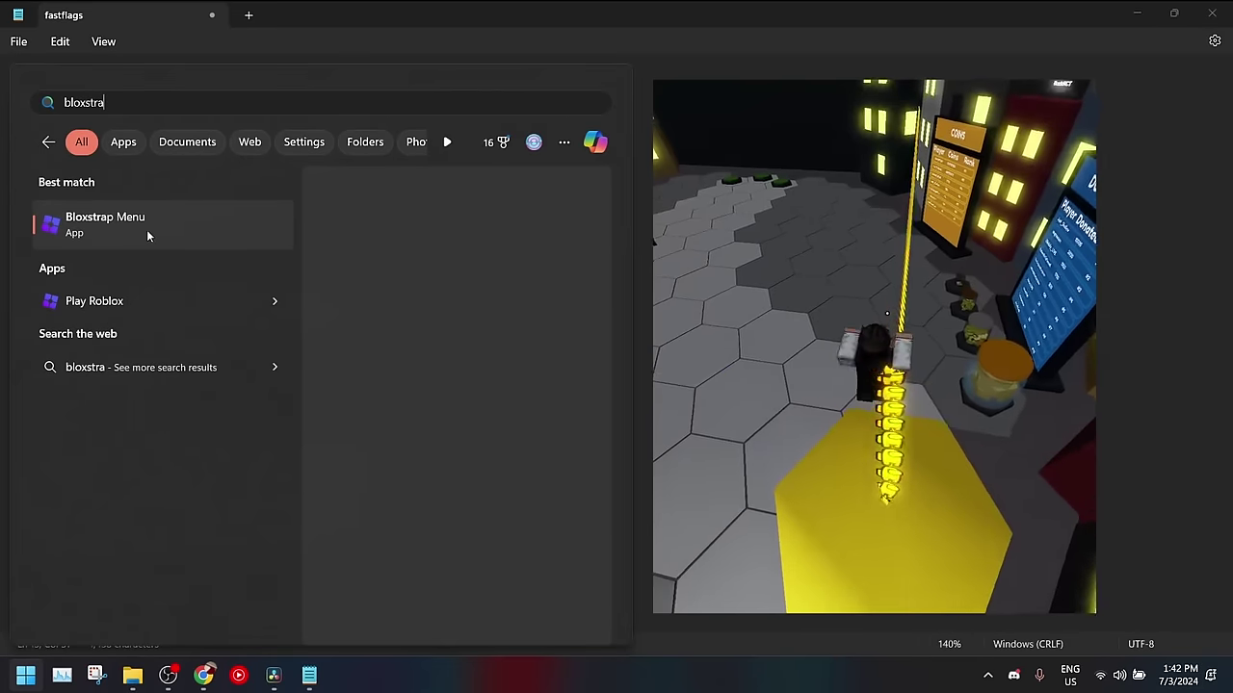
{"action": "left_click", "coordinate": [147, 231]}
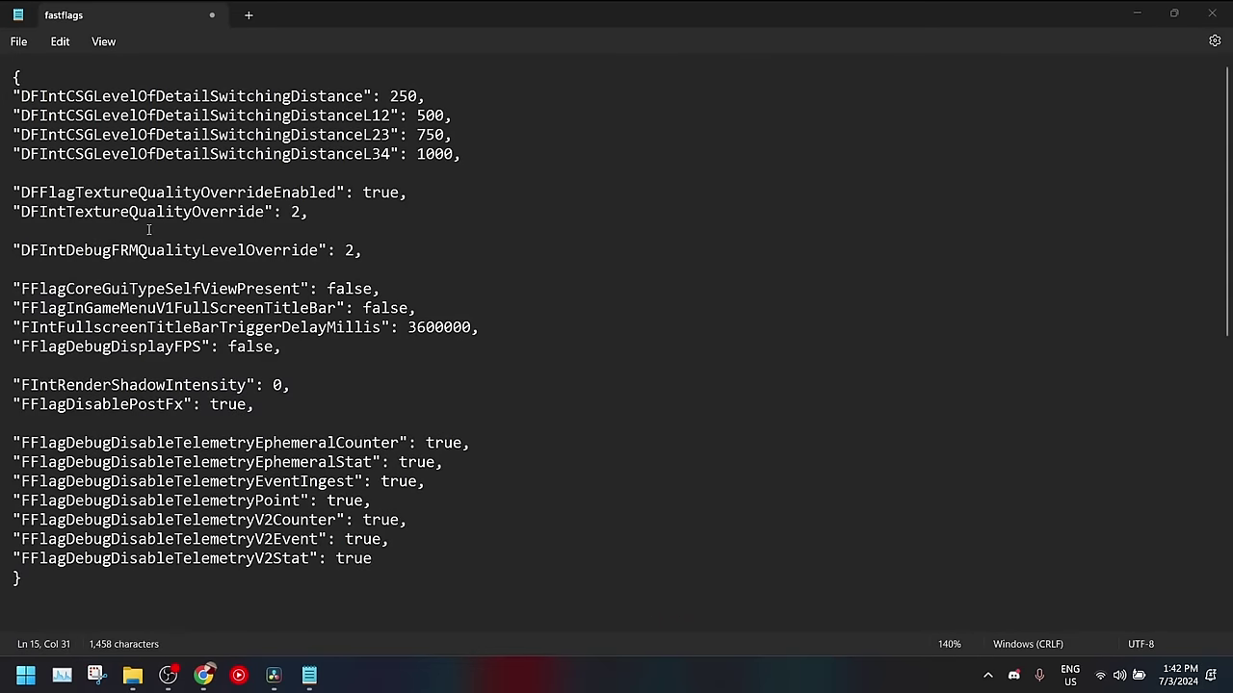
{"action": "left_click", "coordinate": [350, 218]}
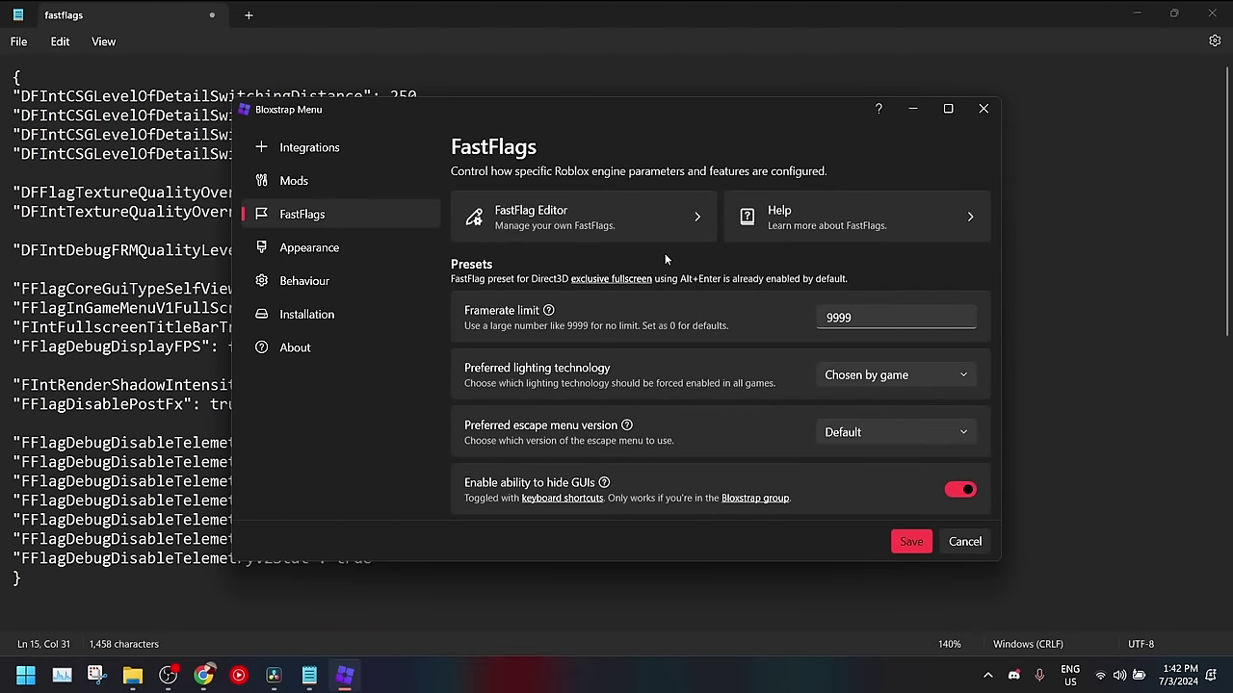
{"action": "left_click", "coordinate": [665, 254]}
{"action": "scroll", "coordinate": [749, 433], "scroll_direction": "down", "scroll_amount": 5}
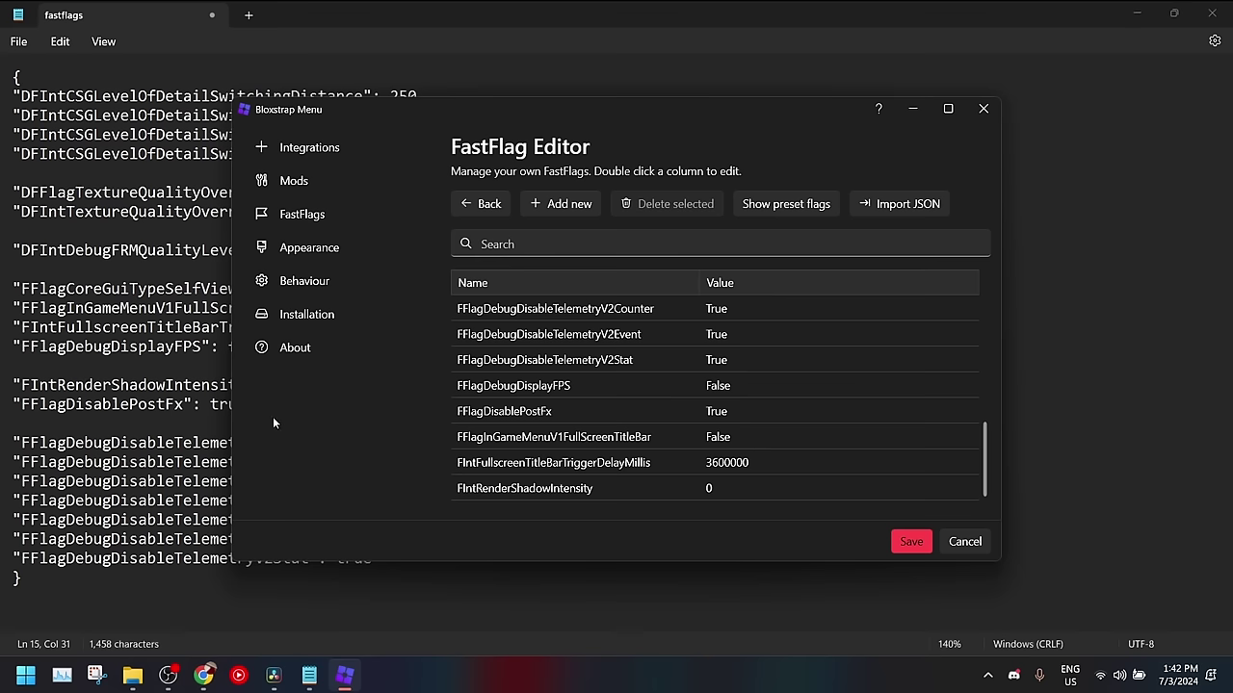
Delete all FFlagDebugDisableTelemetry flags, from EphemeralCounter through V2Stat, and check the remaining flag list.
{"action": "scroll", "coordinate": [706, 436], "scroll_direction": "up", "scroll_amount": 1}
{"action": "left_click", "coordinate": [587, 439]}
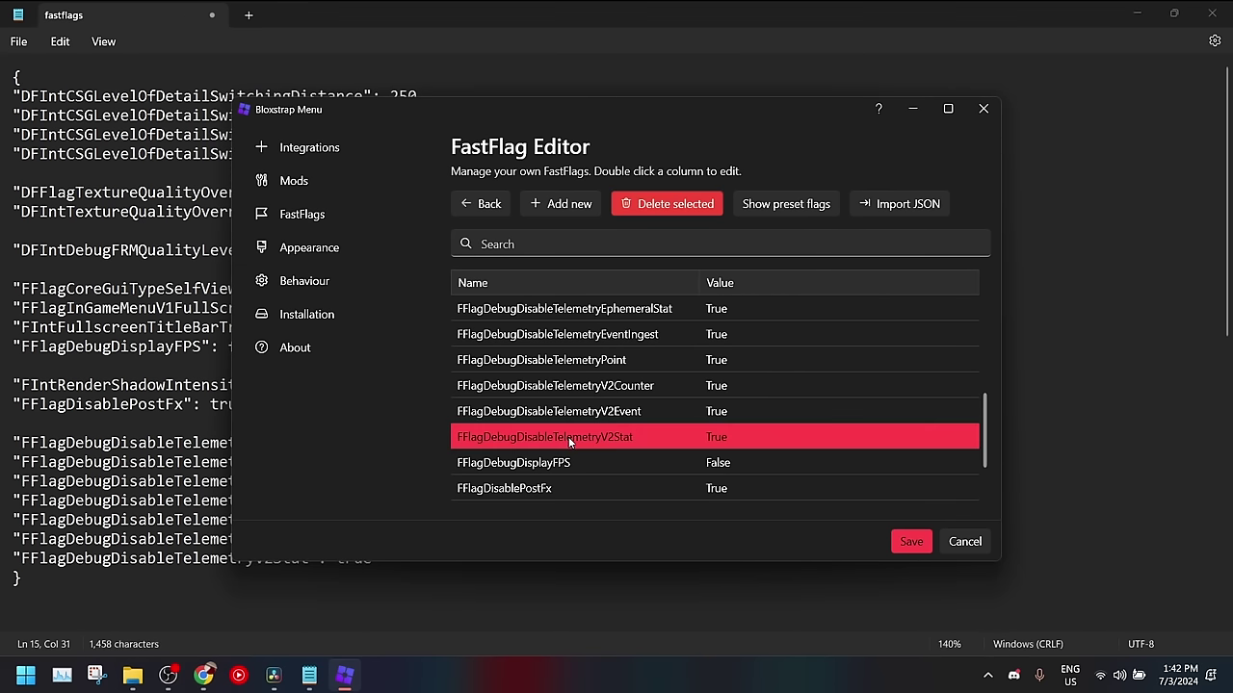
{"action": "scroll", "coordinate": [680, 447], "scroll_direction": "up", "scroll_amount": 1}
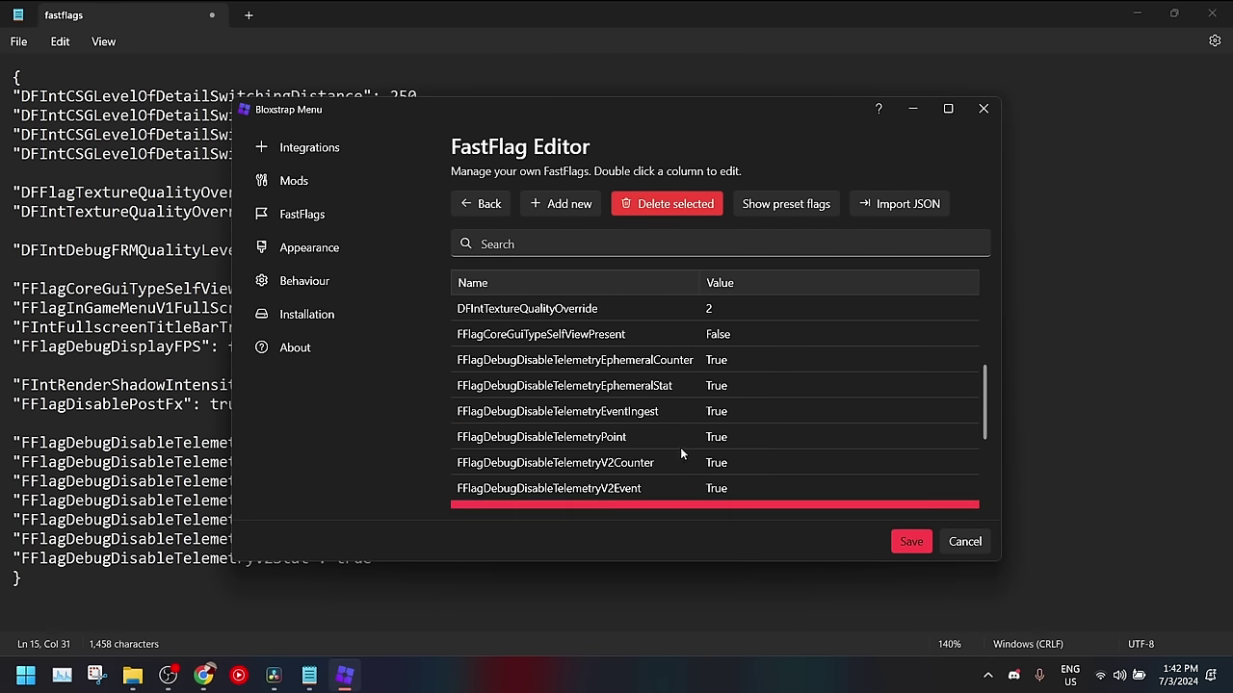
{"action": "left_click", "coordinate": [619, 364], "text": "shift"}
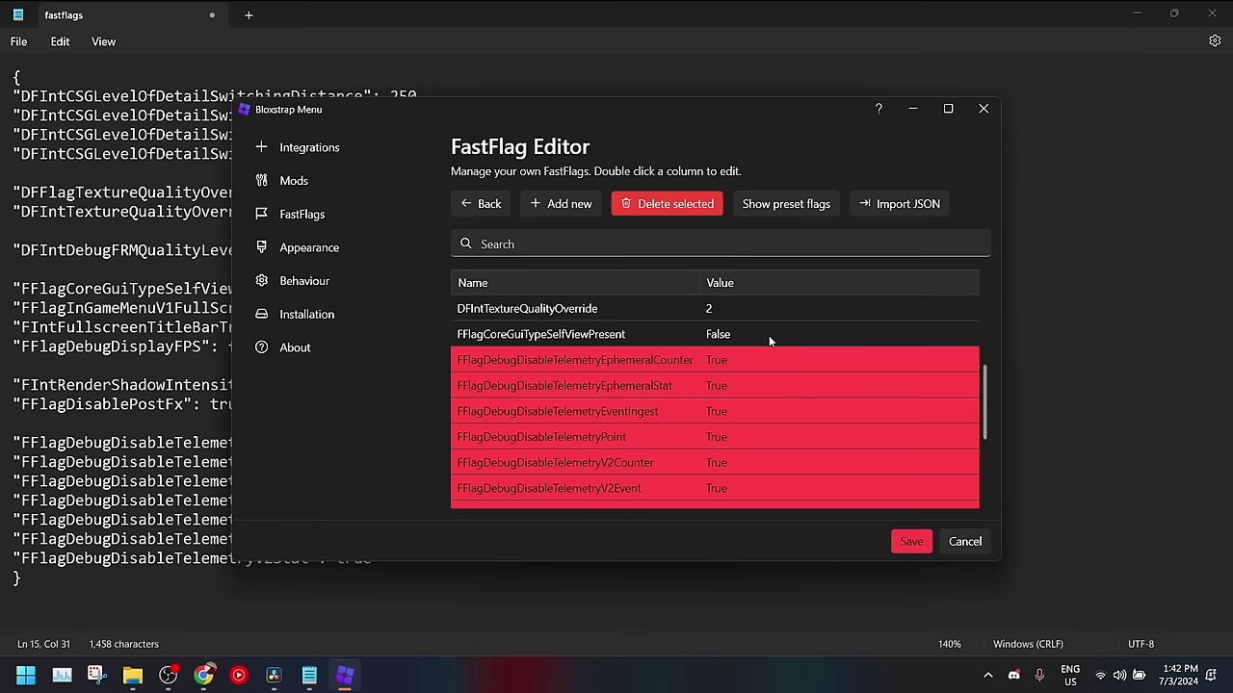
{"action": "left_click", "coordinate": [670, 197]}
{"action": "scroll", "coordinate": [698, 393], "scroll_direction": "up", "scroll_amount": 3}
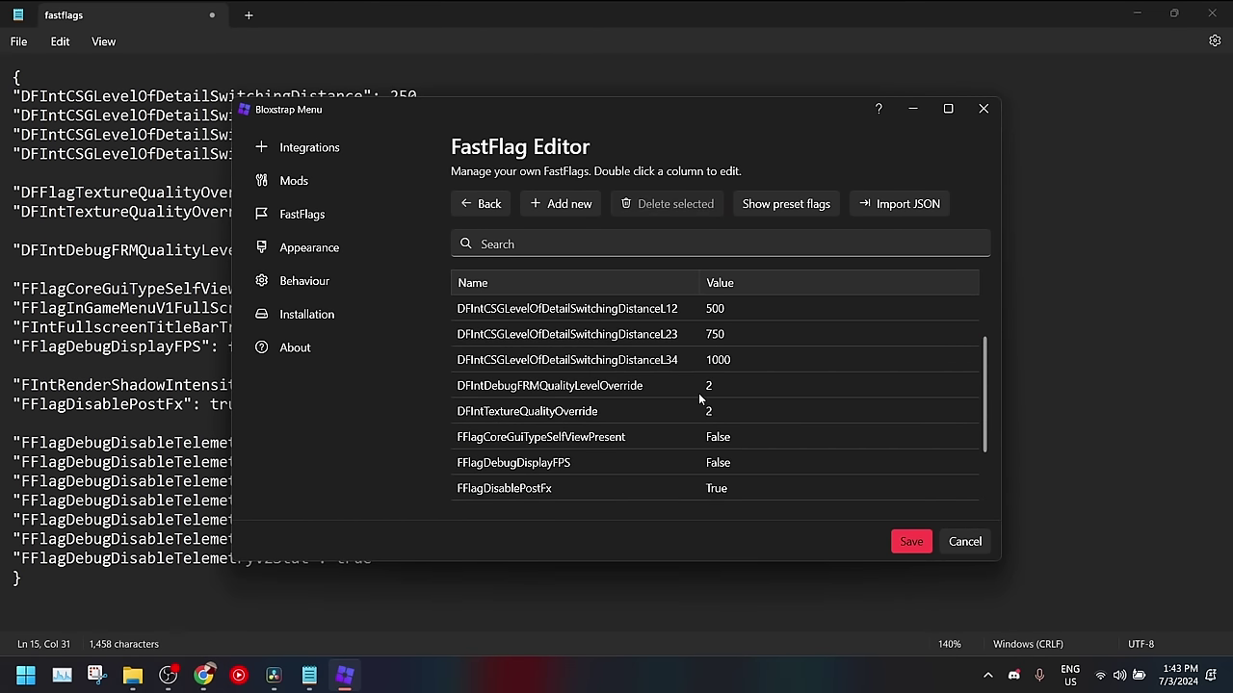
{"action": "scroll", "coordinate": [700, 391], "scroll_direction": "down", "scroll_amount": 3}
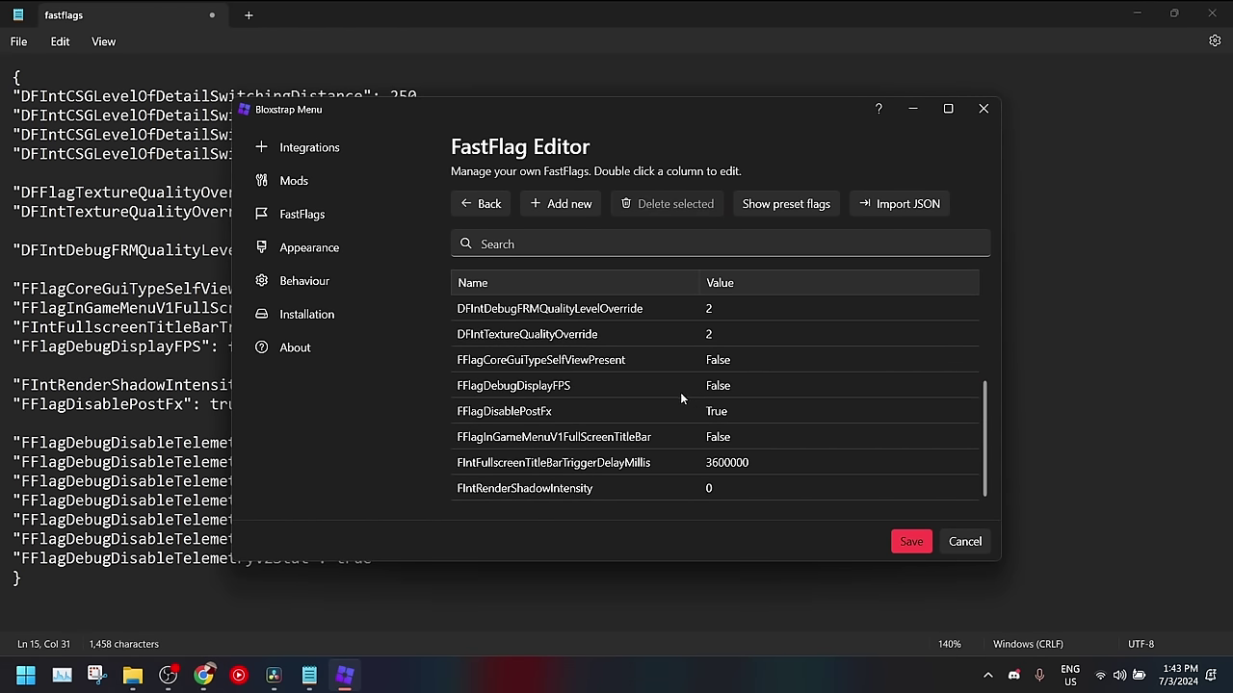
Switch to the fastflags note in Notepad and copy the whole JSON block including both braces.
{"action": "left_click_drag", "start_coordinate": [679, 113], "coordinate": [890, 72]}
{"action": "left_click", "coordinate": [397, 561]}
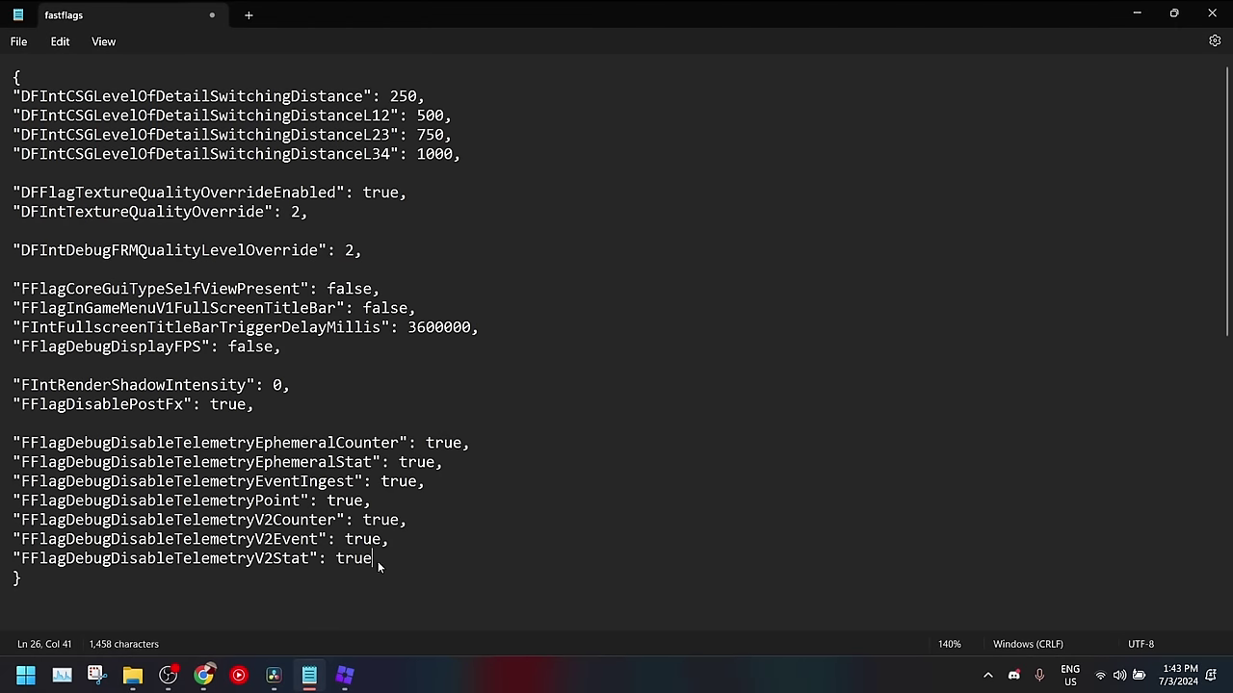
{"action": "left_click_drag", "start_coordinate": [138, 582], "coordinate": [5, 82]}
{"action": "key", "text": "ctrl+c"}
Import the copied JSON into Bloxstrap's FastFlag Editor, overwriting the values of the conflicting flags.
{"action": "left_click", "coordinate": [345, 675]}
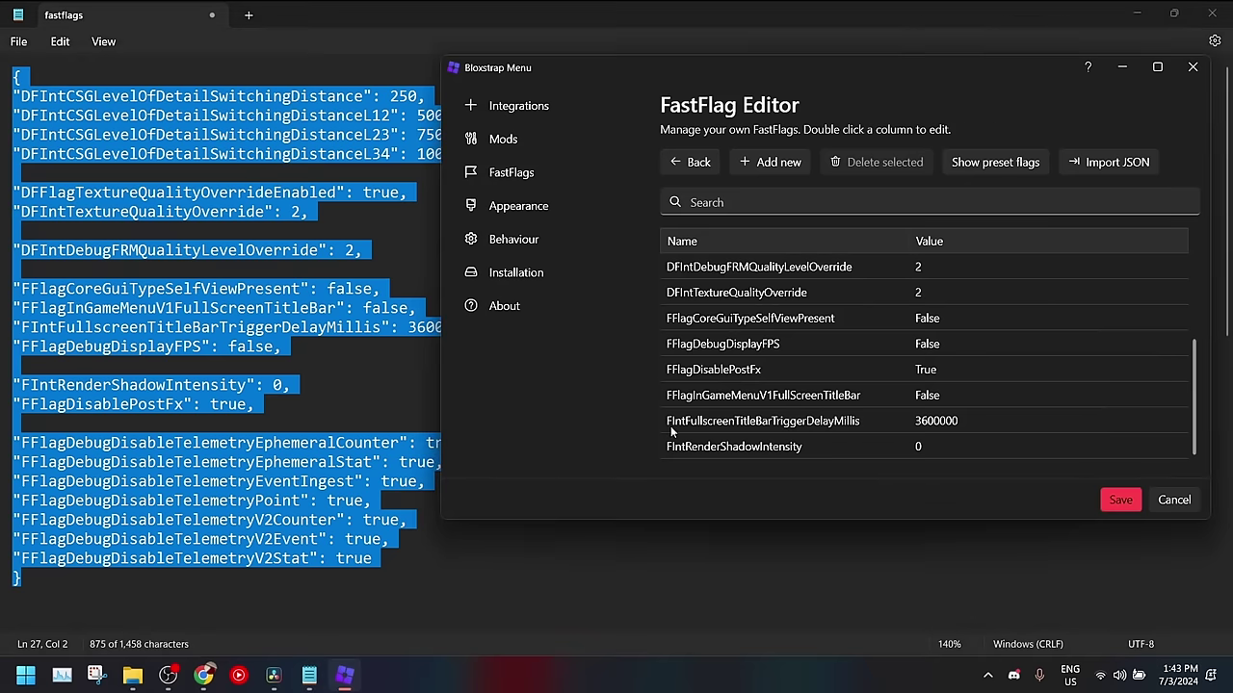
{"action": "left_click", "coordinate": [1106, 162]}
{"action": "key", "text": "ctrl+v"}
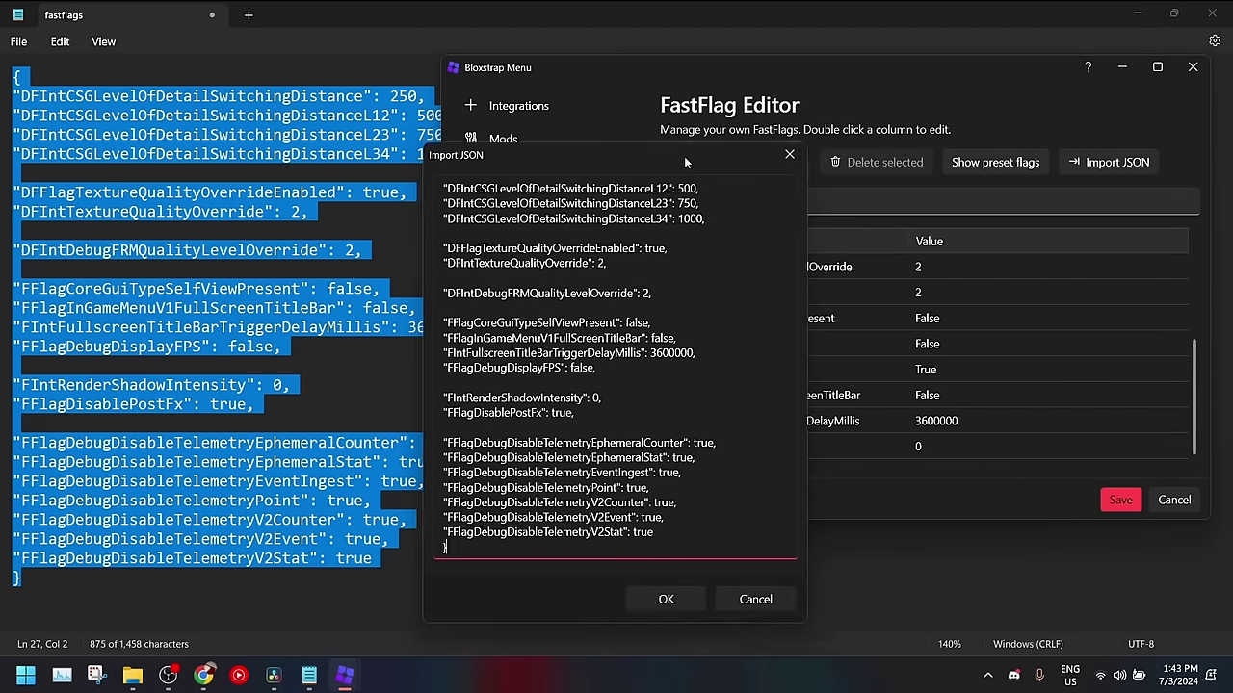
{"action": "left_click", "coordinate": [662, 585]}
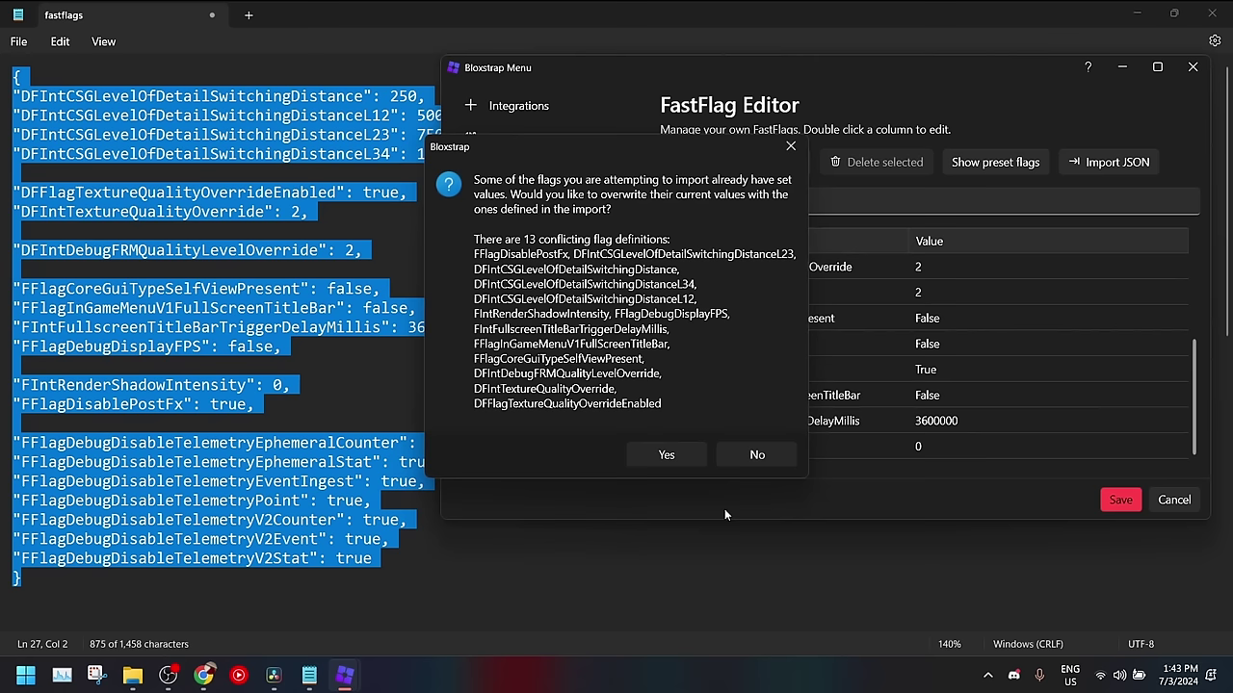
{"action": "left_click", "coordinate": [667, 454]}
{"action": "scroll", "coordinate": [972, 346], "scroll_direction": "up", "scroll_amount": 5}
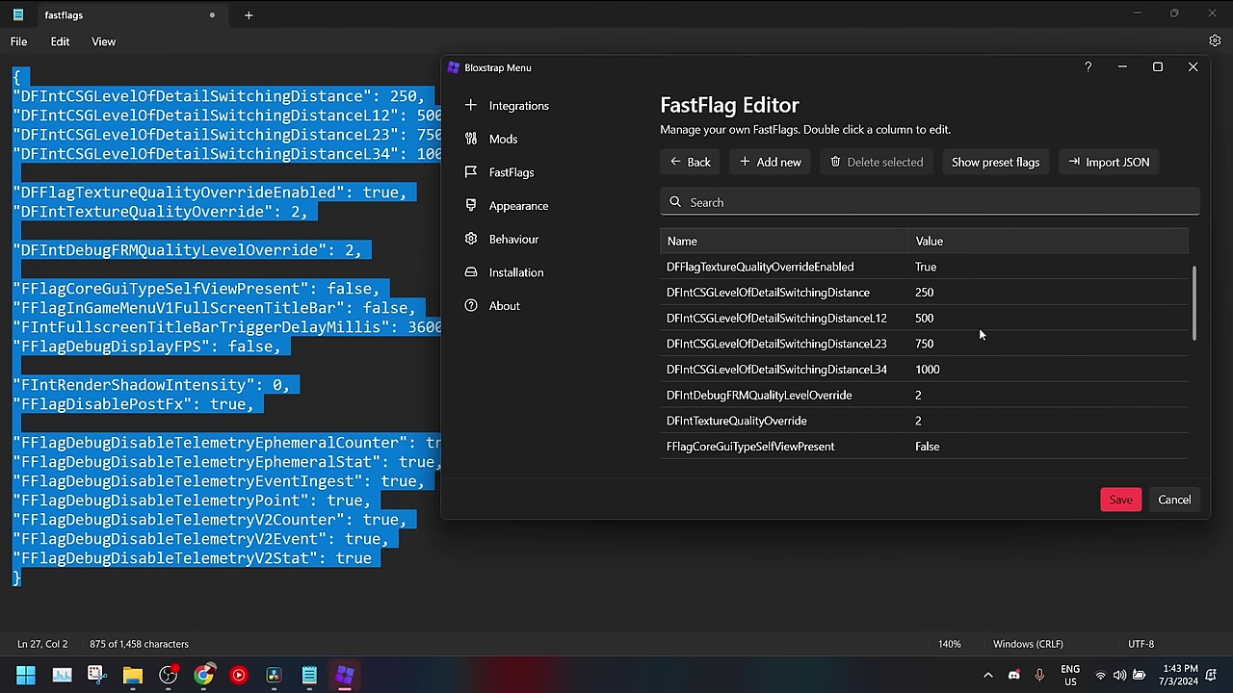
Review the imported flag list, save the Bloxstrap settings, and close the fastflags note.
{"action": "left_click", "coordinate": [891, 609]}
{"action": "left_click", "coordinate": [348, 677]}
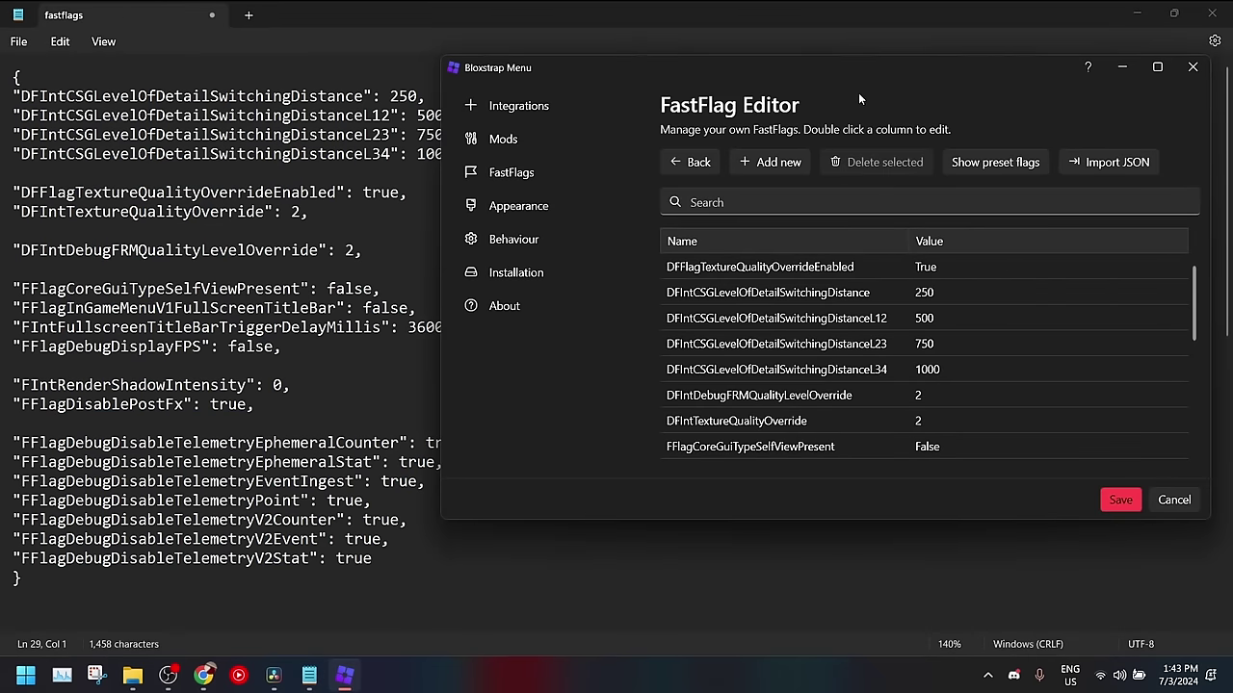
{"action": "left_click_drag", "start_coordinate": [767, 76], "coordinate": [481, 91]}
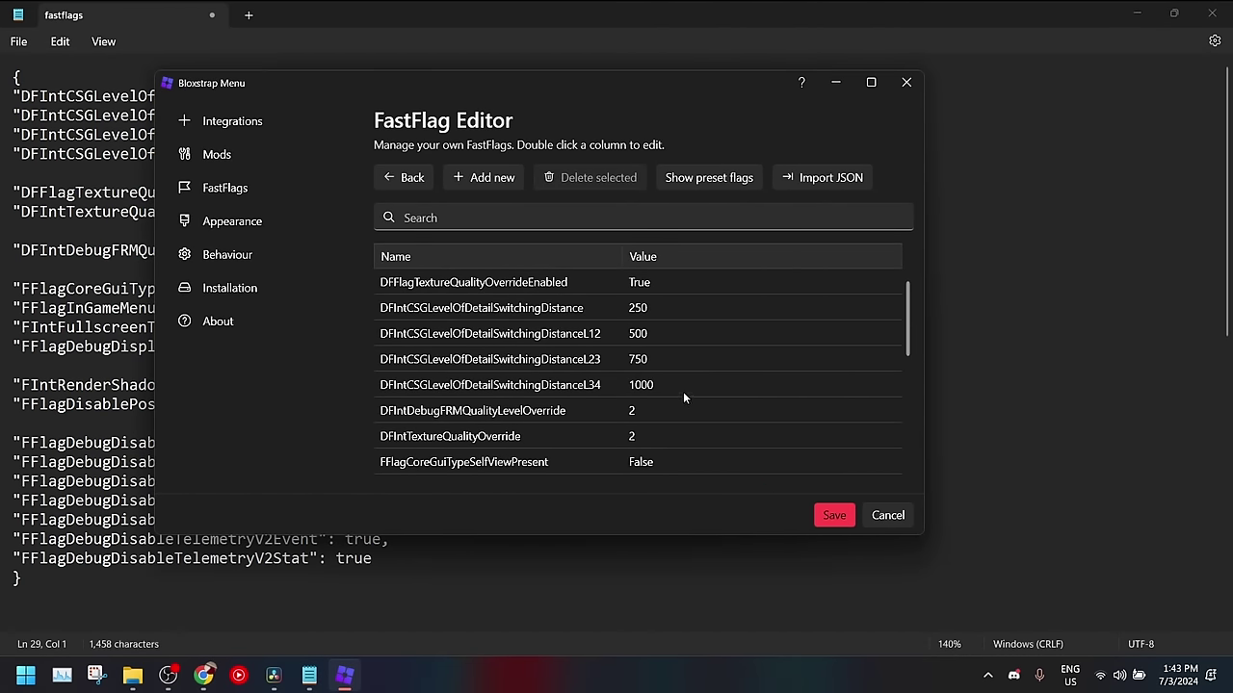
{"action": "scroll", "coordinate": [683, 391], "scroll_direction": "down", "scroll_amount": 5}
{"action": "scroll", "coordinate": [667, 332], "scroll_direction": "up", "scroll_amount": 5}
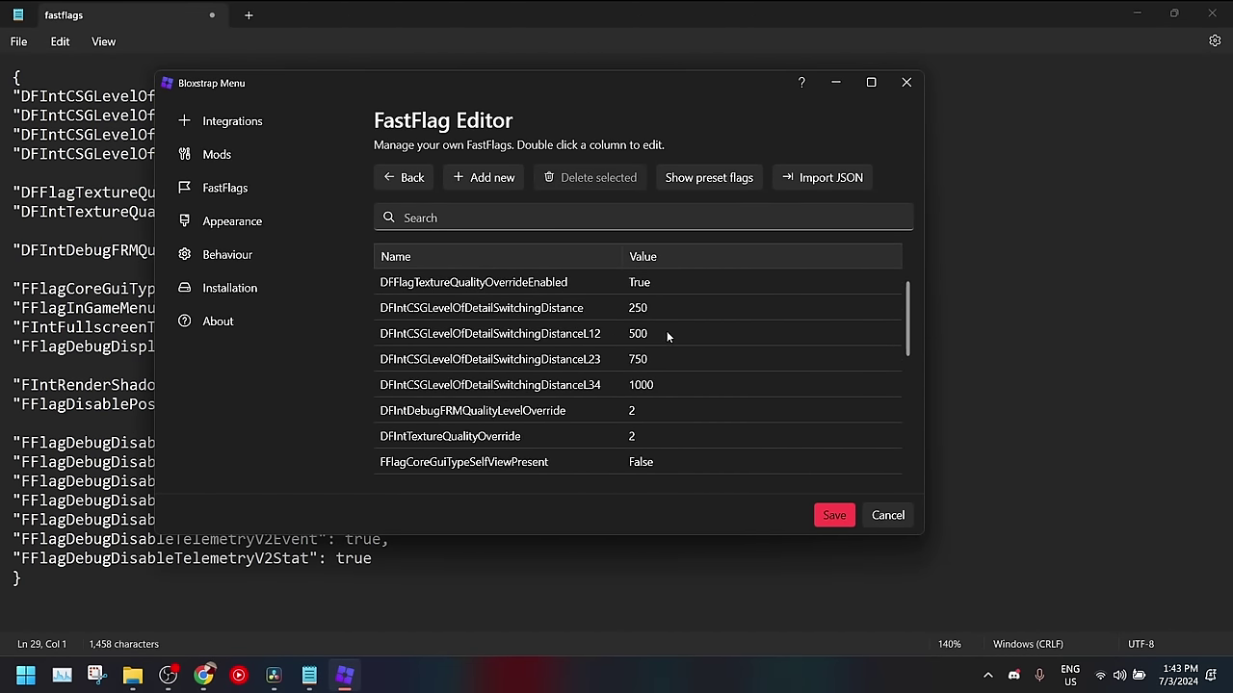
{"action": "left_click", "coordinate": [834, 517]}
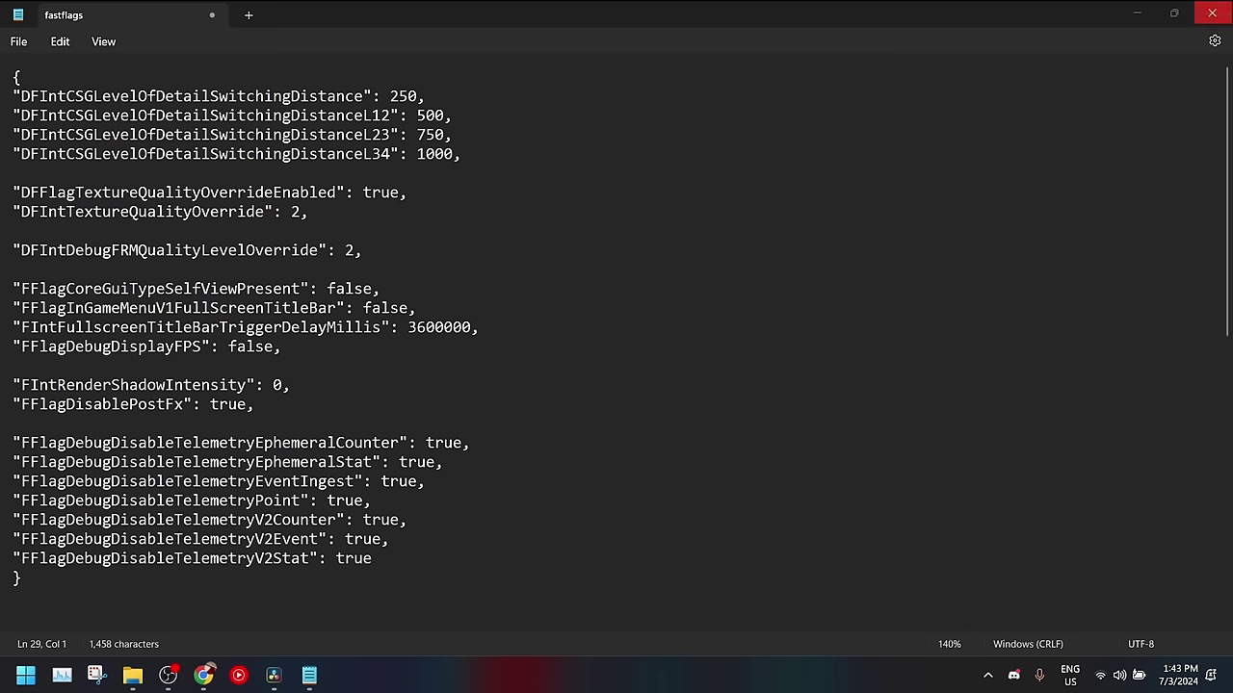
{"action": "left_click", "coordinate": [1222, 8]}
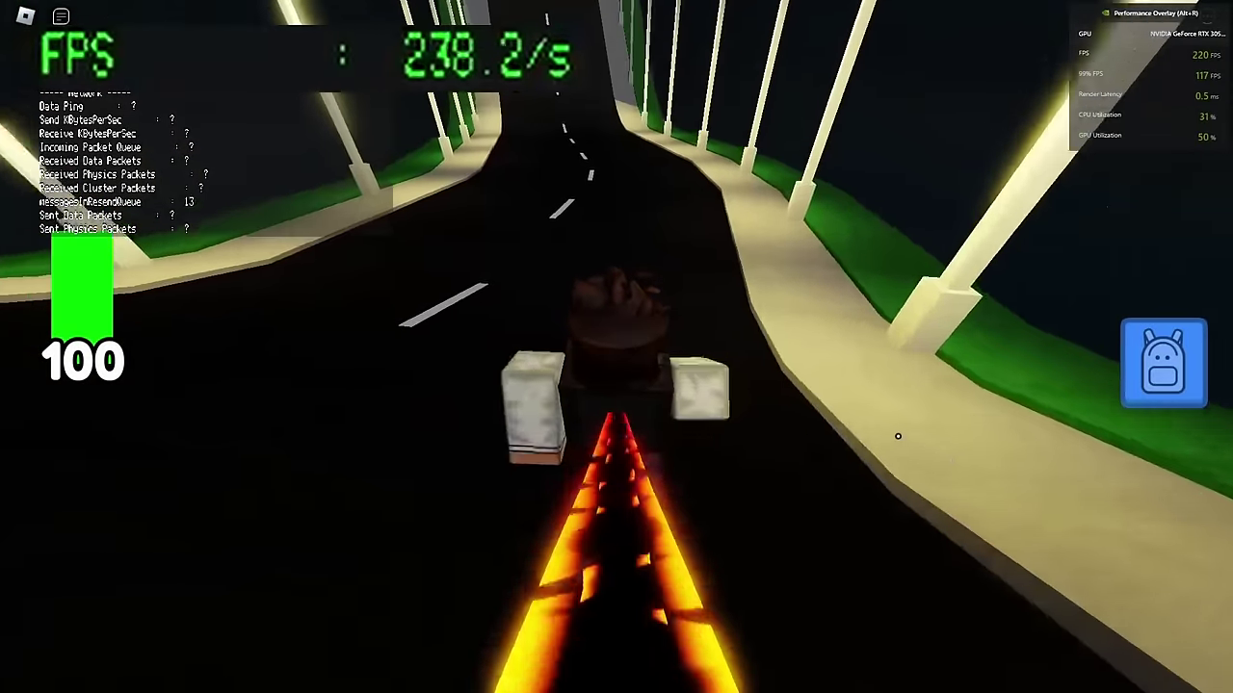
Toggle shift lock in the Roblox game and zoom the camera out to check the frame rate.
{"action": "key", "text": "shift"}
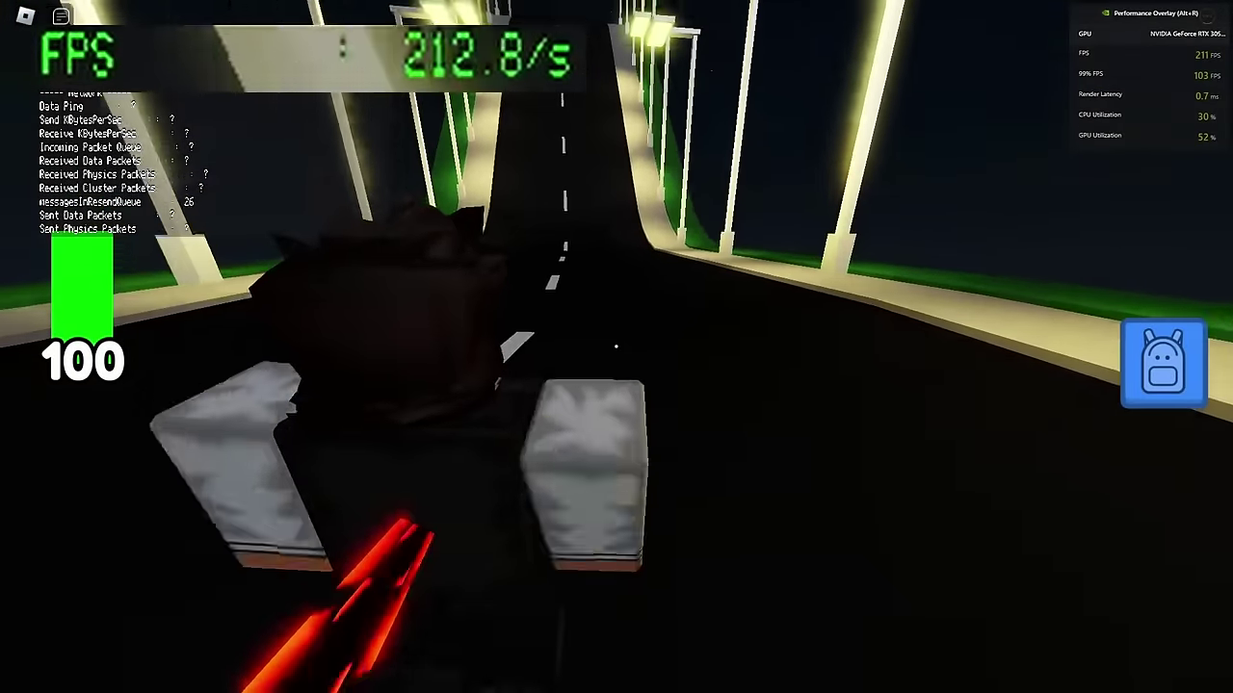
{"action": "scroll", "coordinate": [617, 346], "scroll_direction": "down", "scroll_amount": 3}
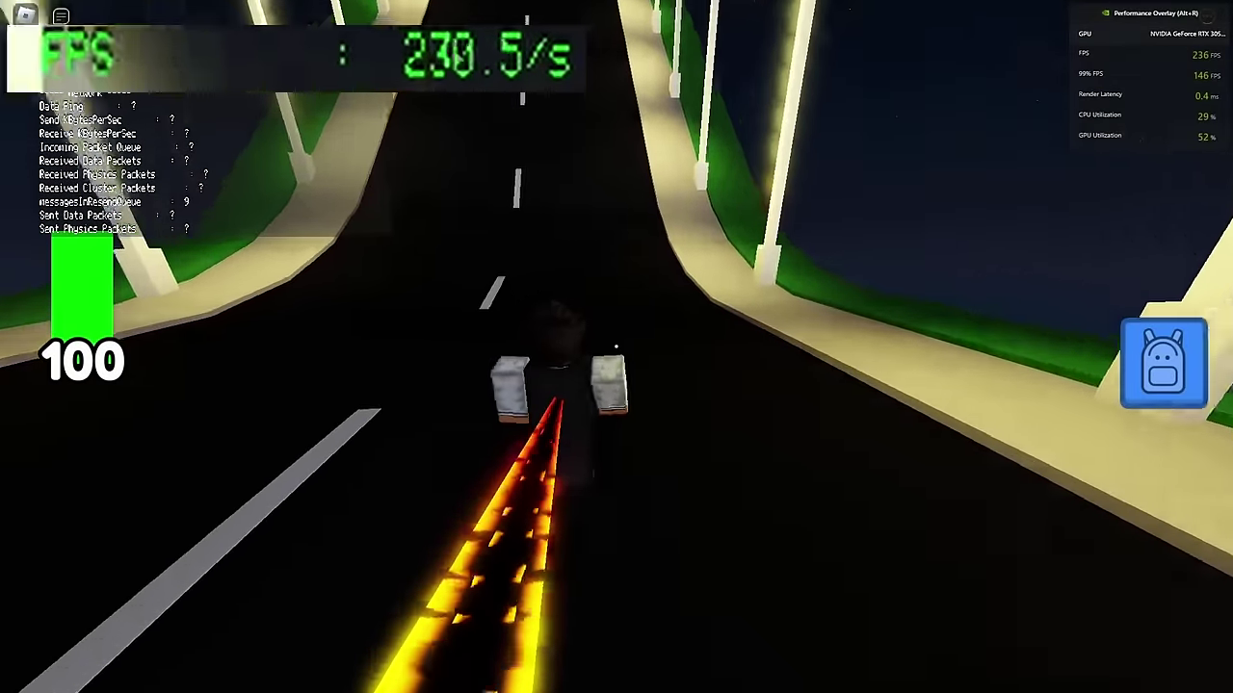